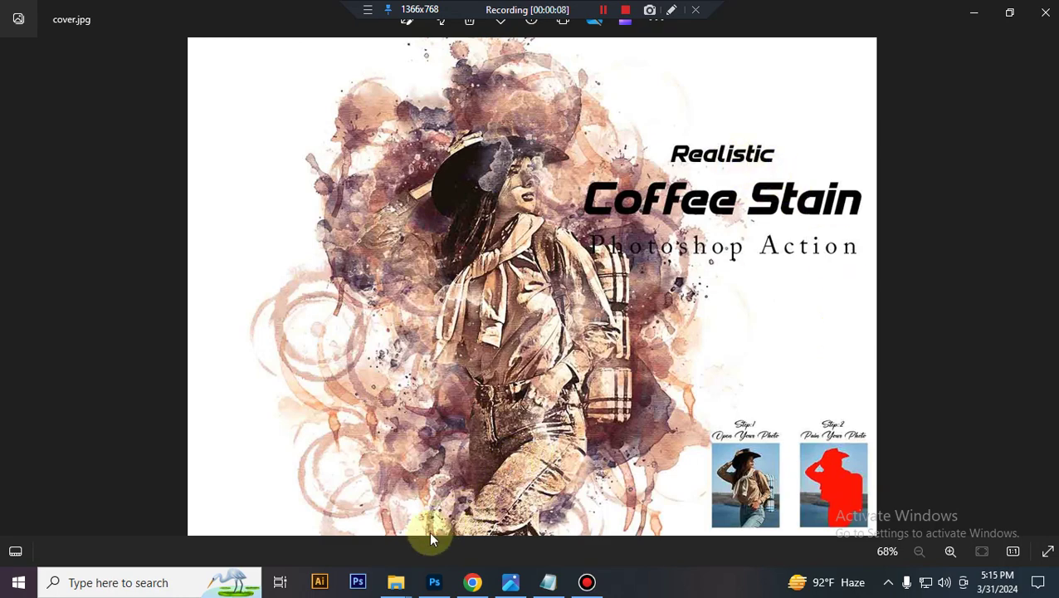
Step: Load the Realistic Coffee Stain Photoshop Action set from its File Explorer folder
left_click(434, 582)
mouse_move(395, 581)
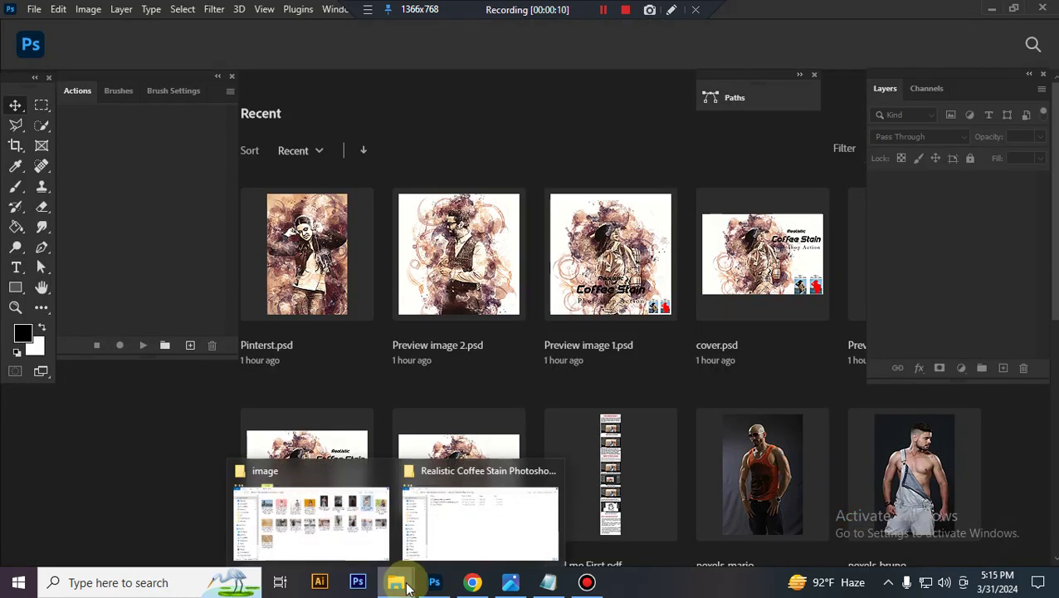
left_click(465, 535)
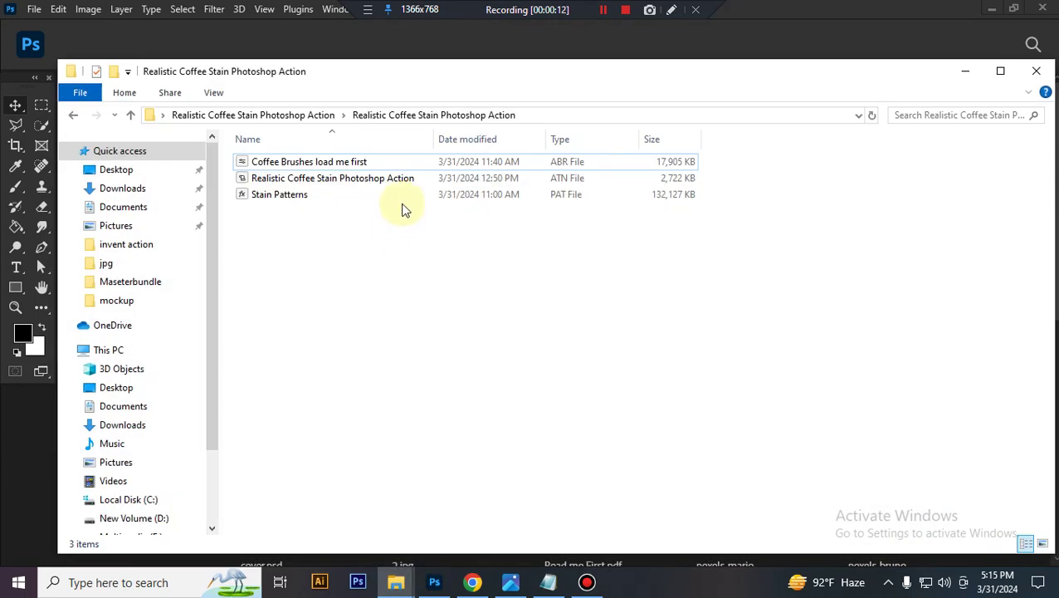
left_click(385, 180)
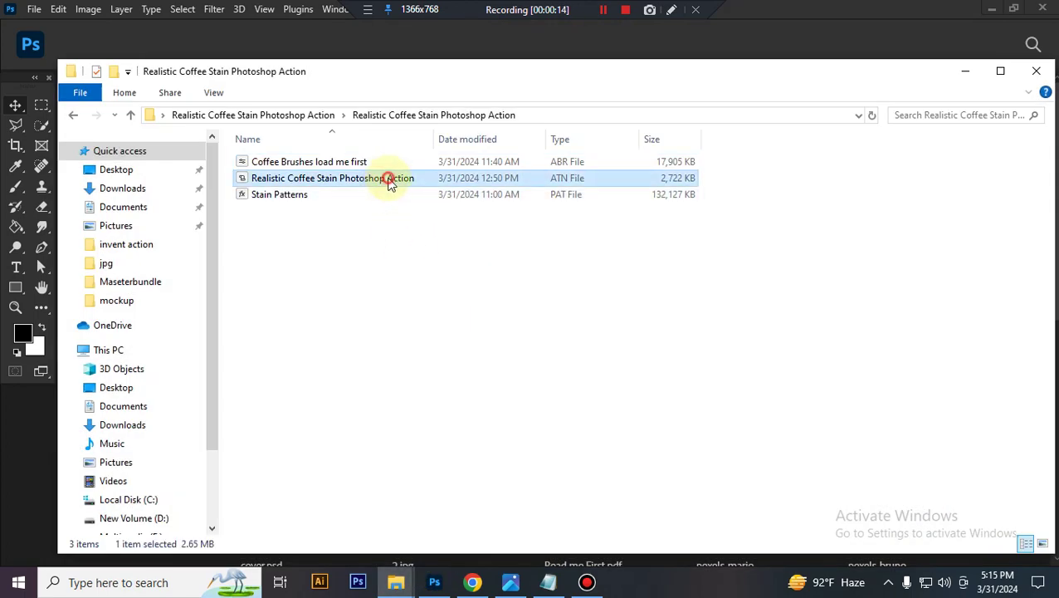
double_click(388, 178)
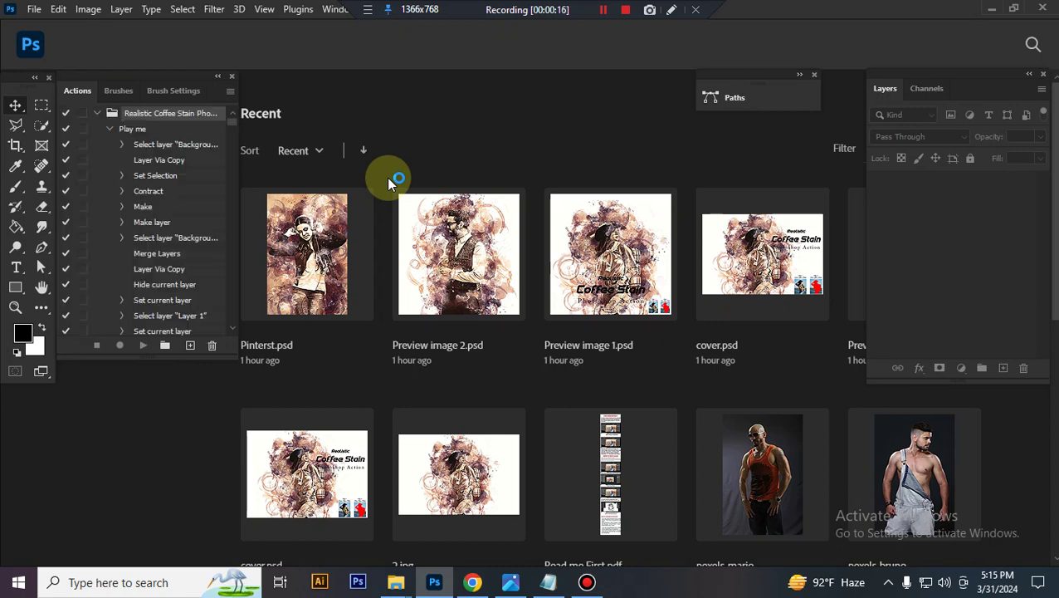
mouse_move(396, 582)
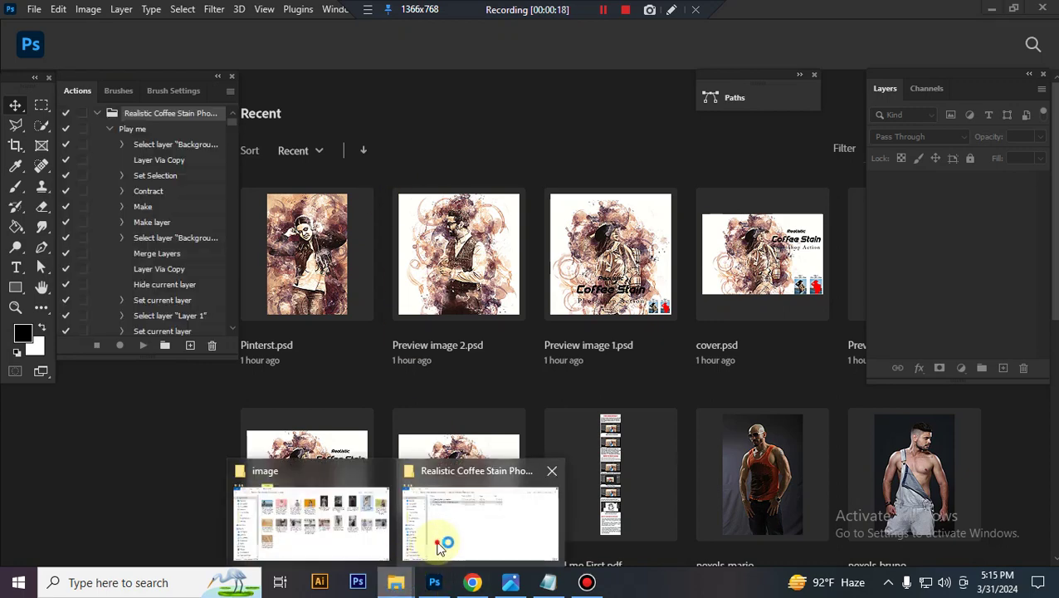
Step: Load the 'Coffee Brushes load me first' brush file into Photoshop
left_click(449, 538)
left_click(357, 163)
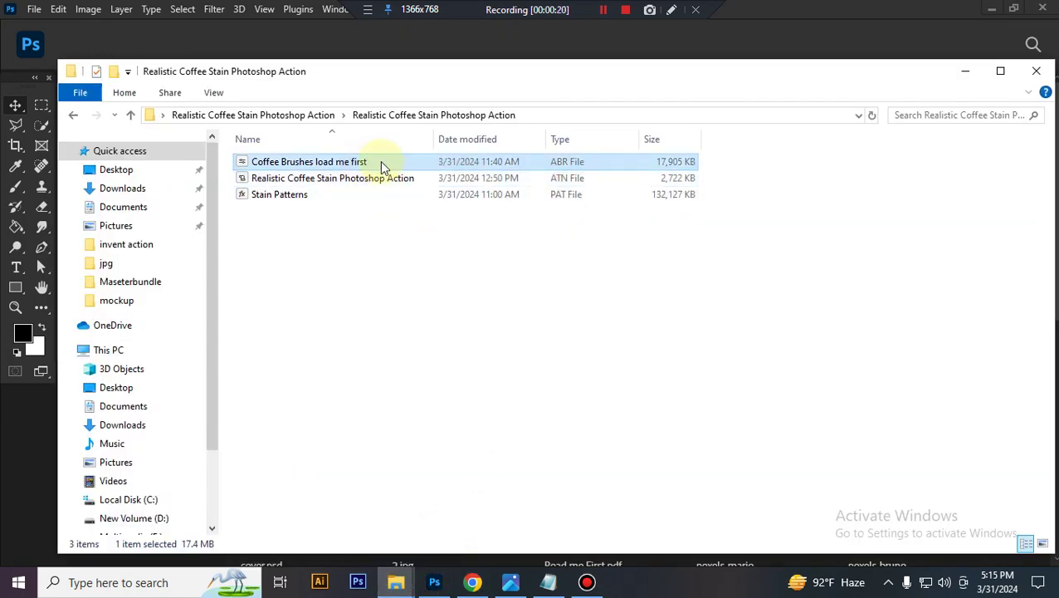
double_click(384, 161)
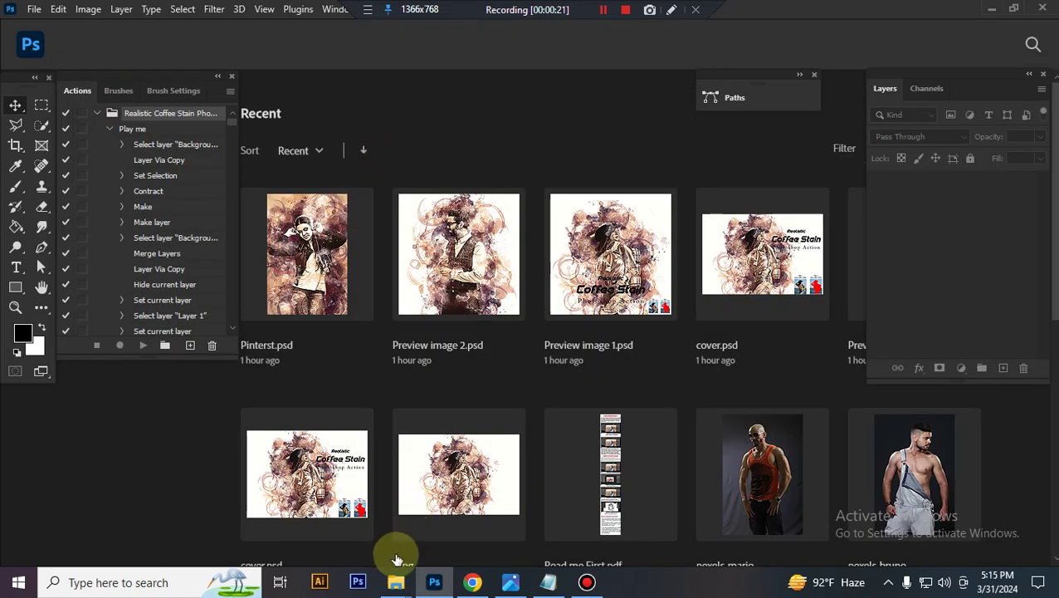
Step: Load the Stain Patterns file into Photoshop
mouse_move(396, 582)
left_click(463, 539)
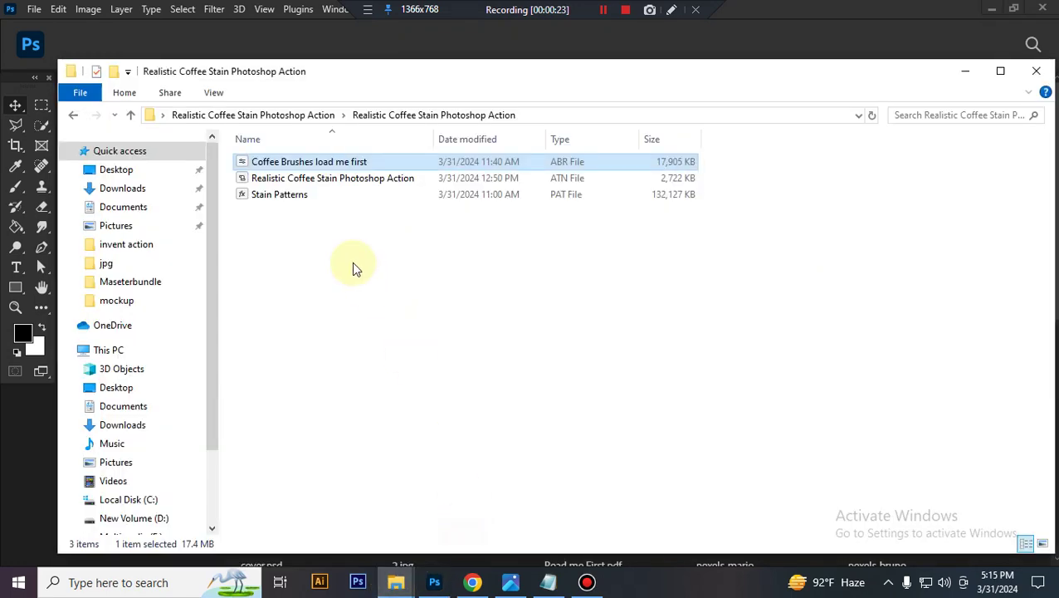
left_click(322, 199)
double_click(330, 195)
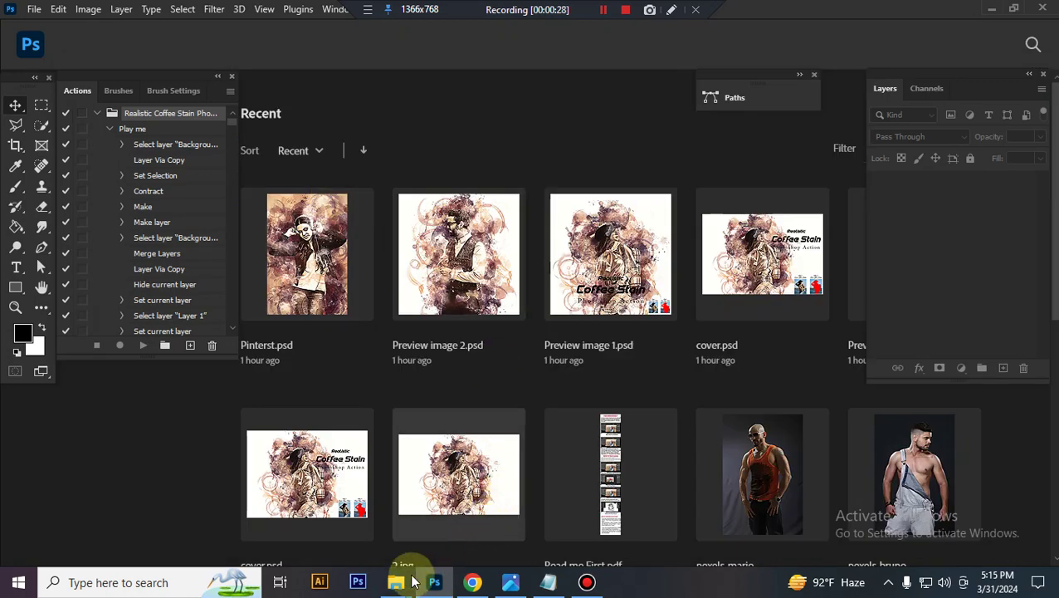
Step: Drag attractive-woman-with-backpack-hiking-alone-bakota-area.jpg from the image folder into Photoshop
mouse_move(396, 581)
left_click(373, 515)
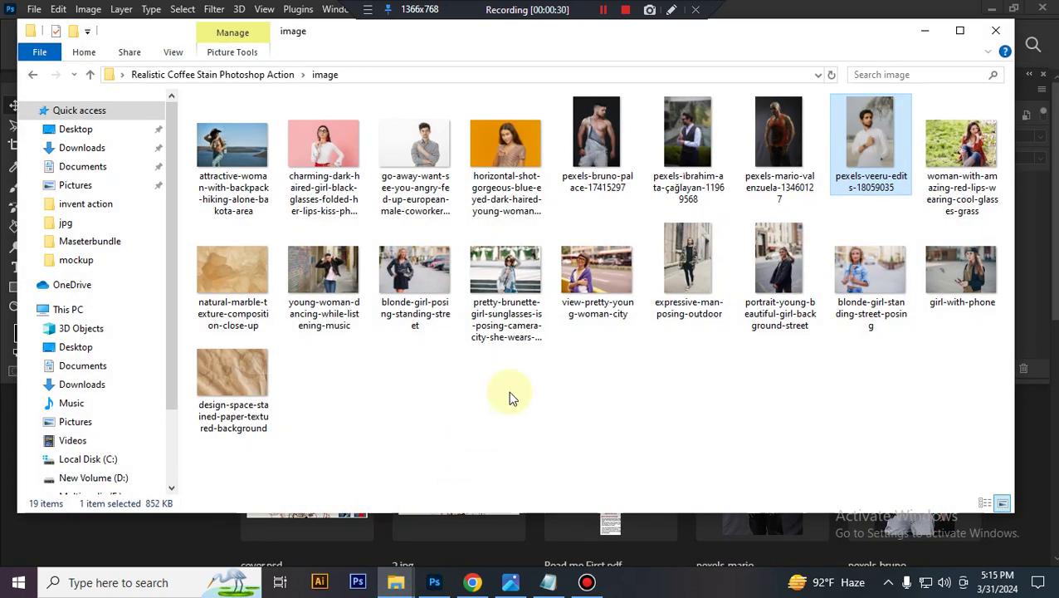
left_click_drag(232, 145, 452, 567)
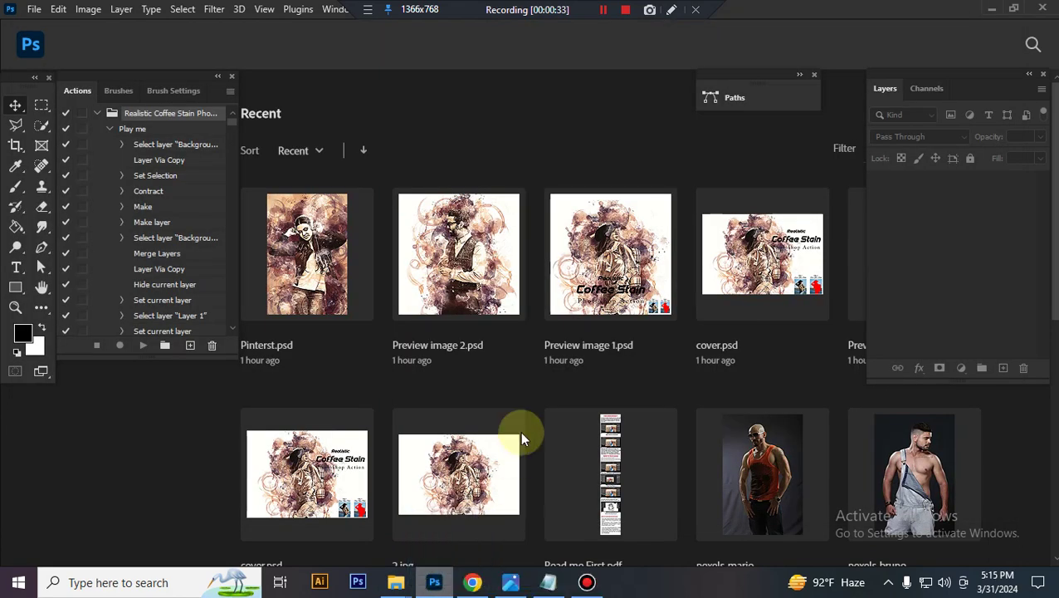
mouse_move(452, 567)
left_mouse_down()
mouse_move(535, 393)
mouse_move(523, 278)
left_mouse_up()
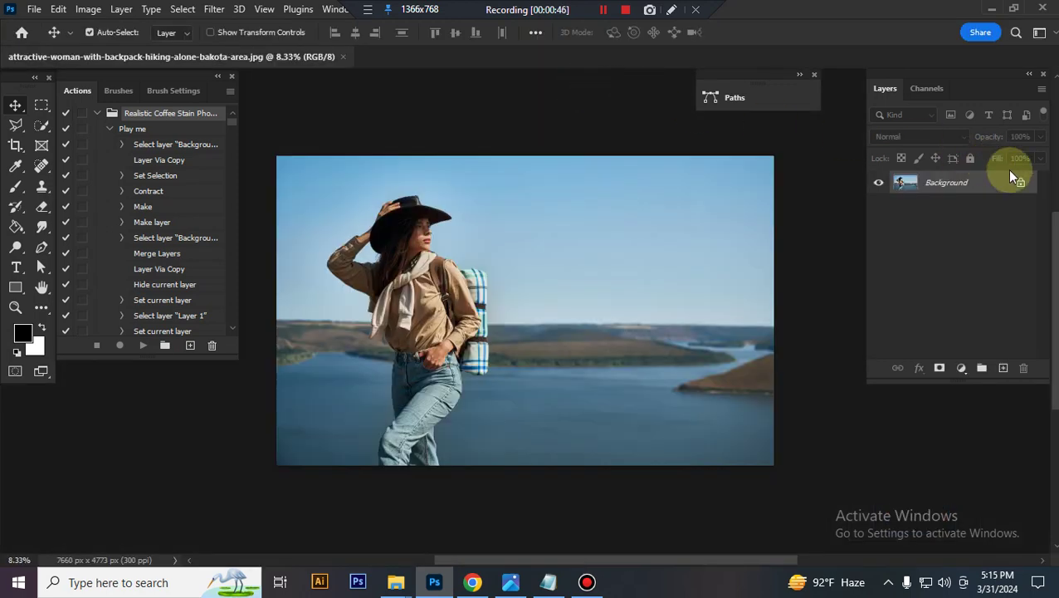
left_click(86, 10)
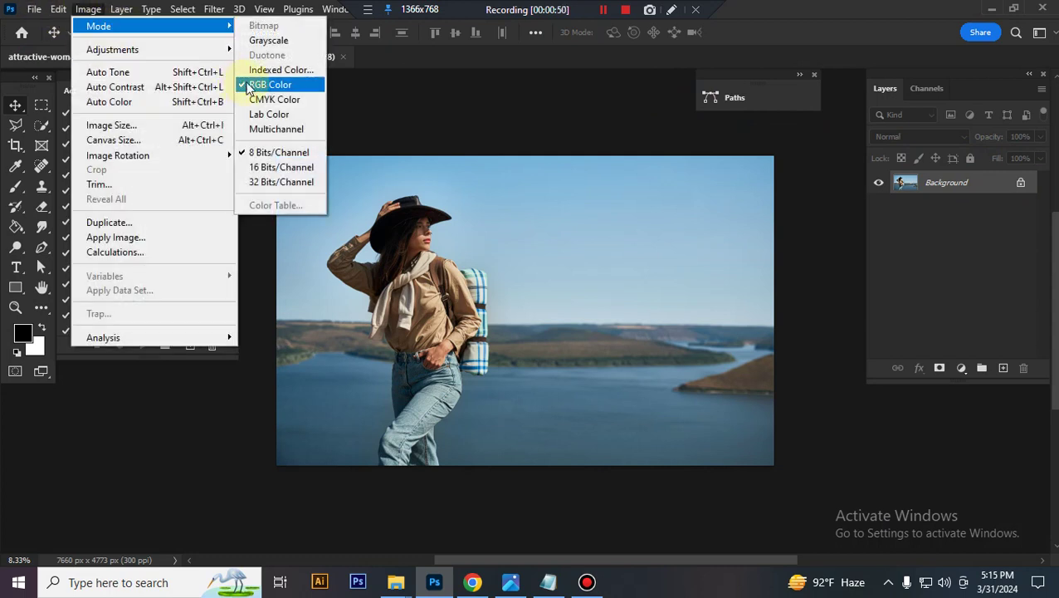
mouse_move(99, 26)
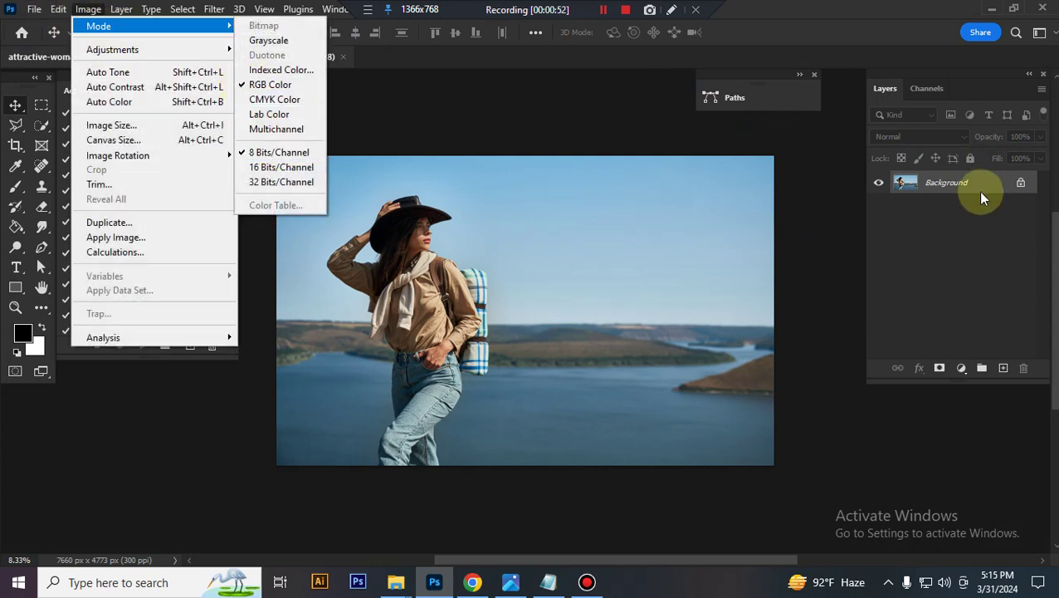
left_click(980, 197)
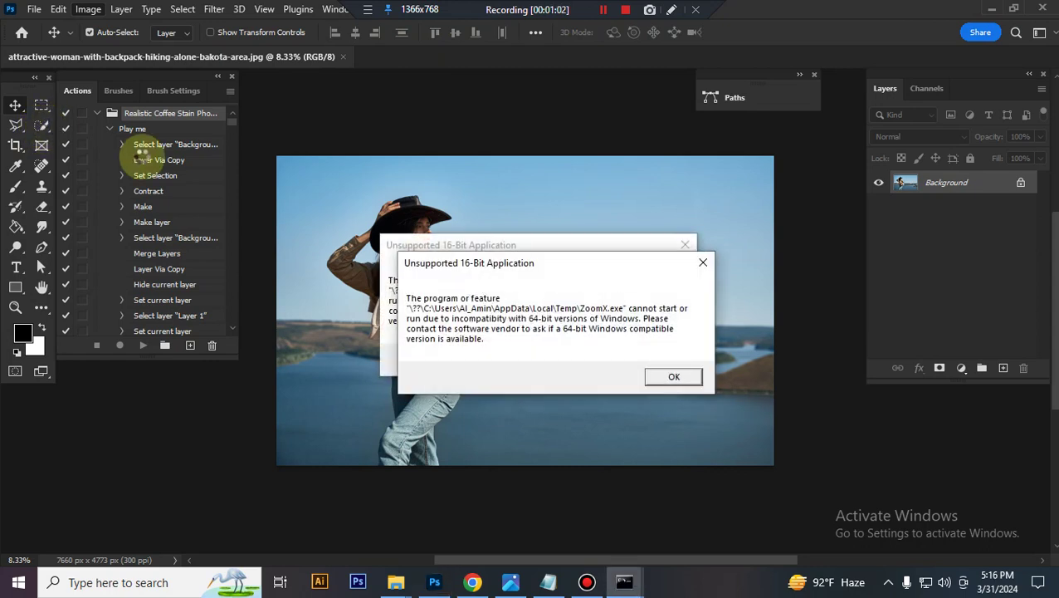
left_click(690, 378)
left_click(691, 379)
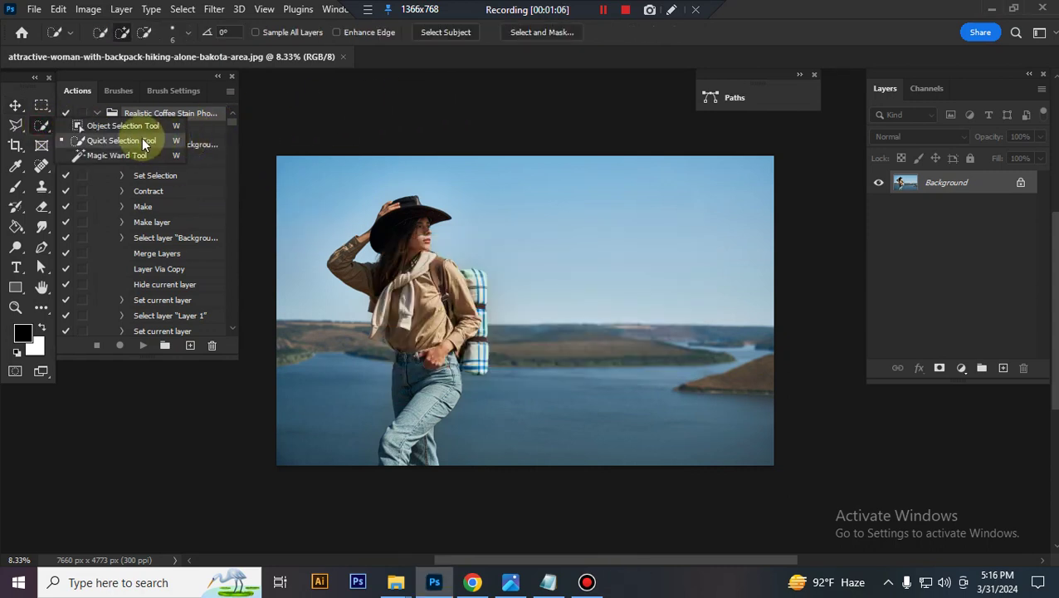
Step: Select the woman via Select Subject, brush in her backpack, then deselect
left_click(141, 137)
left_click(452, 34)
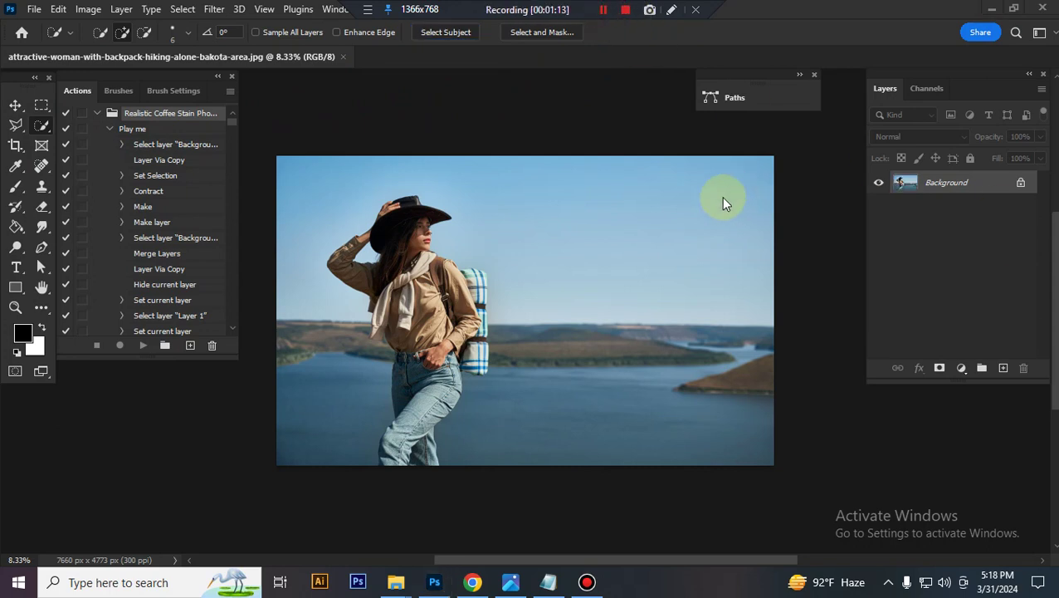
left_click(435, 35)
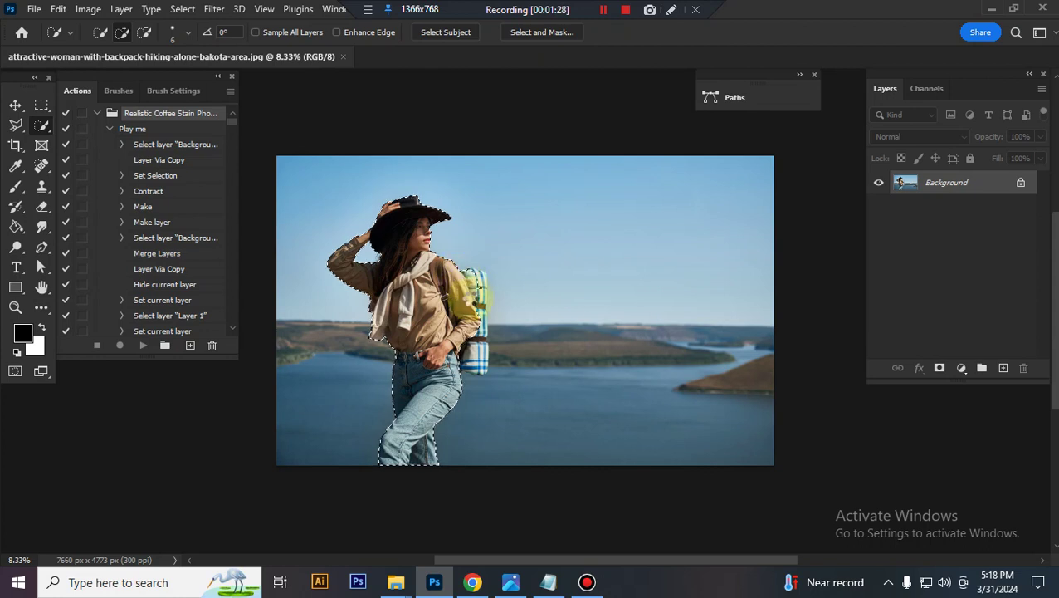
left_click_drag(463, 286, 473, 309)
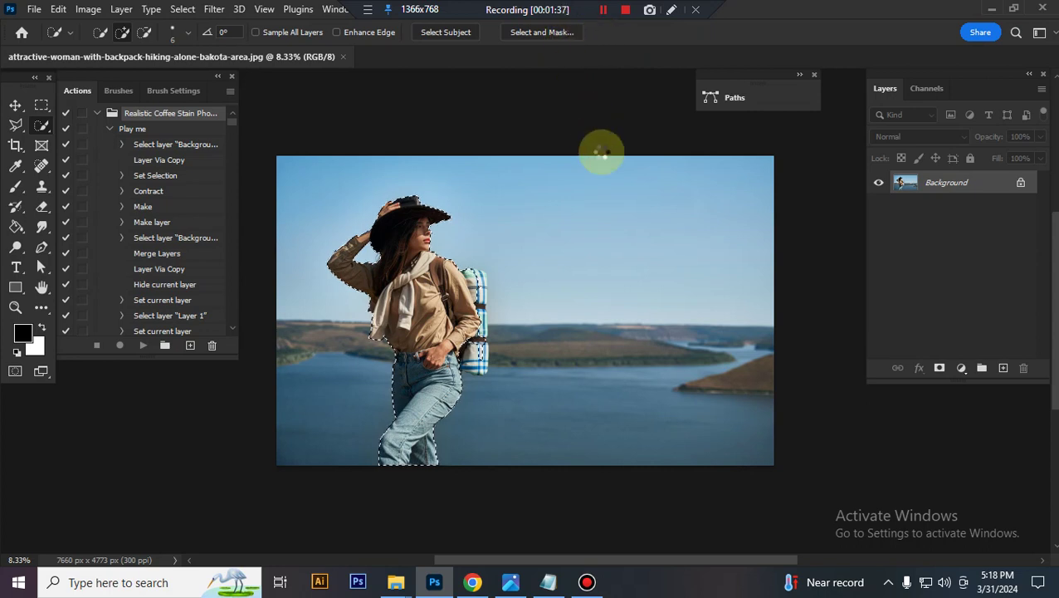
key("ctrl+d")
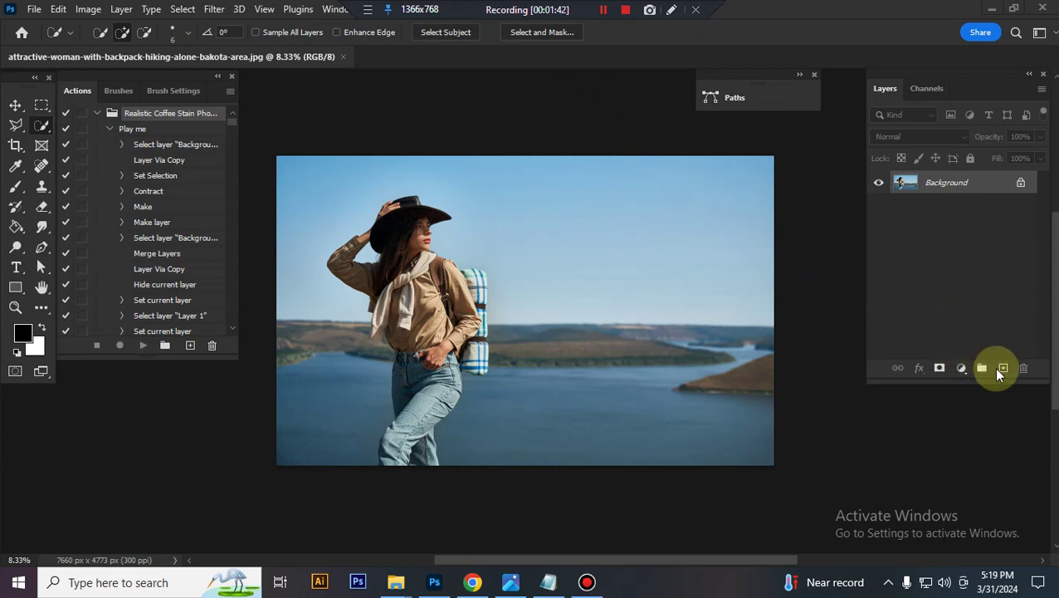
Step: Reselect the woman and add a new empty layer named 'paint' above Background
key("ctrl+shift+d")
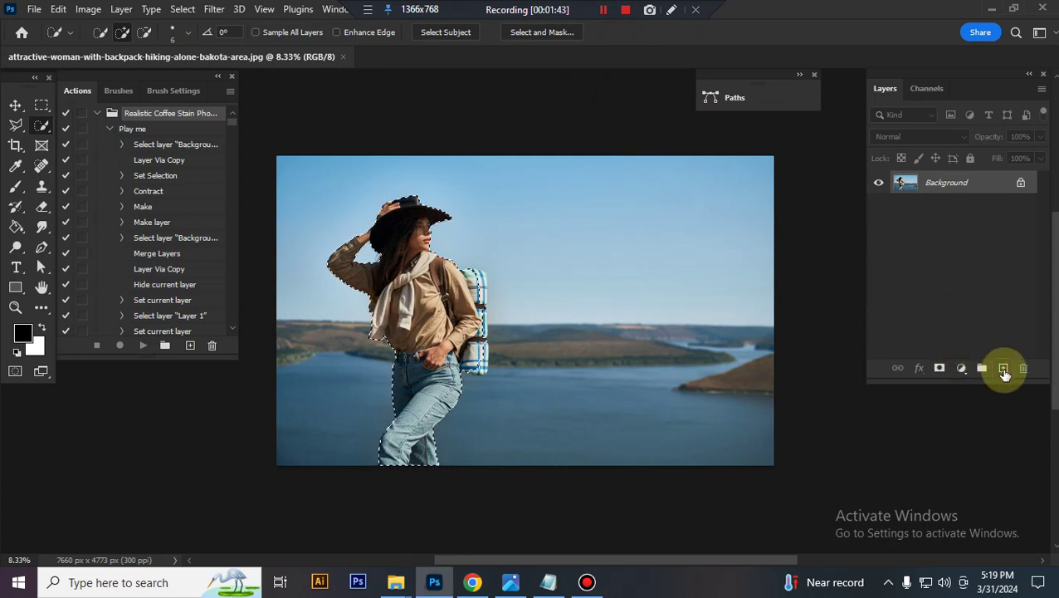
left_click(1004, 368)
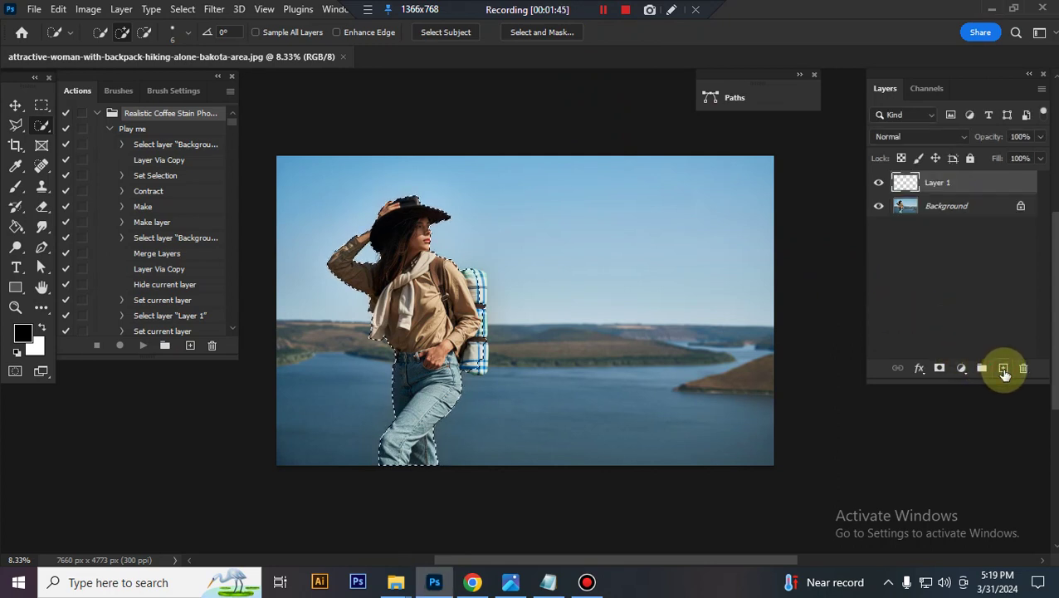
double_click(938, 182)
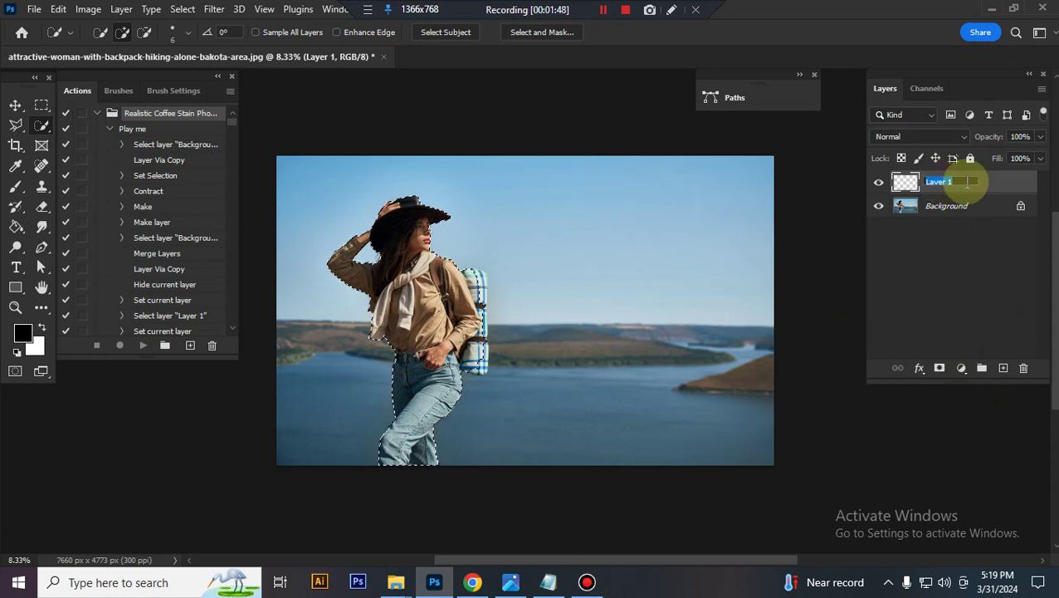
type("pai")
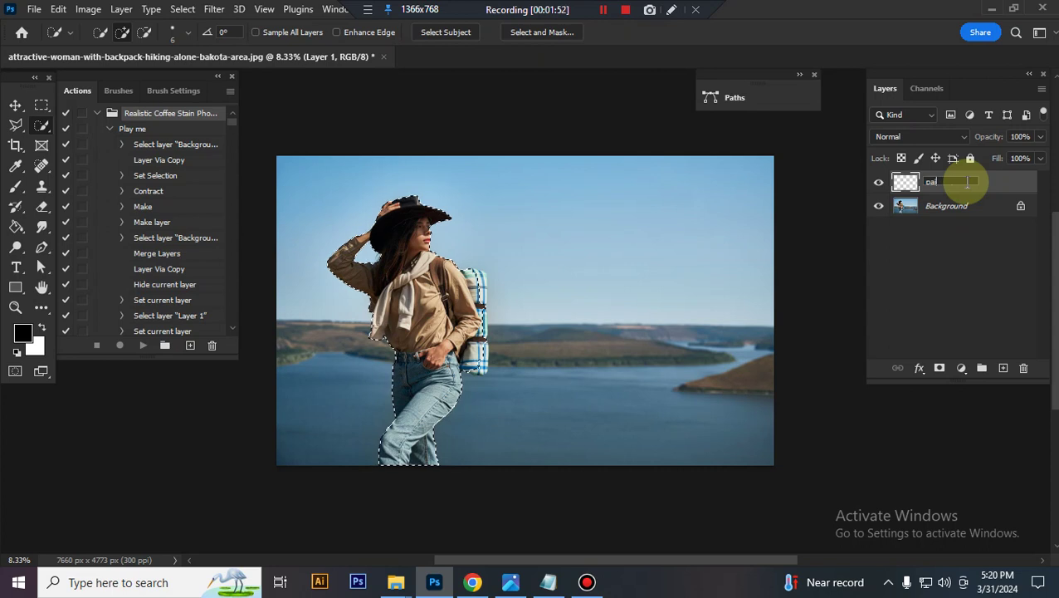
type("tnnt")
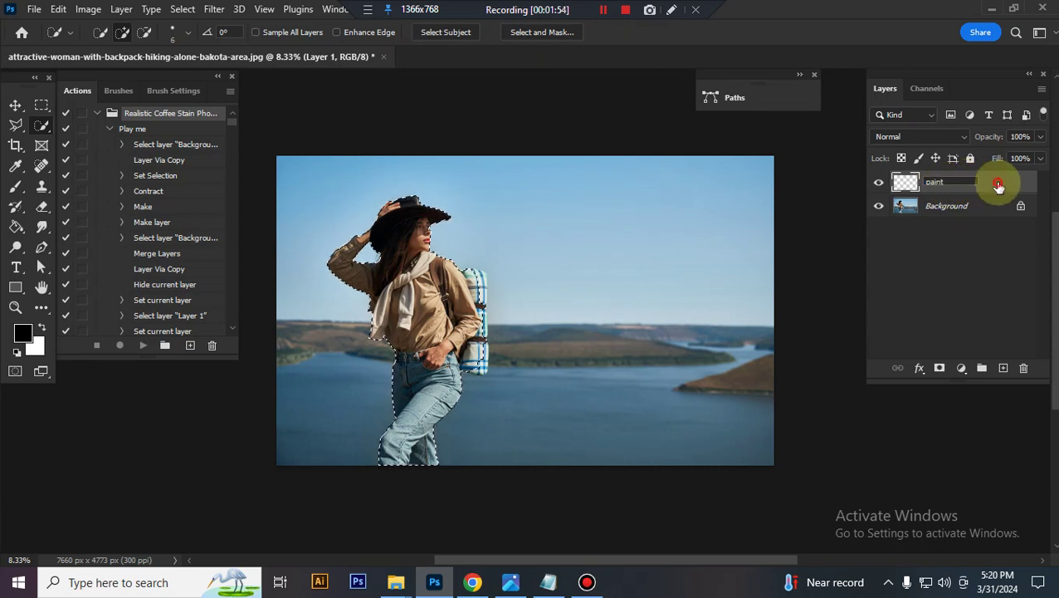
left_click(998, 184)
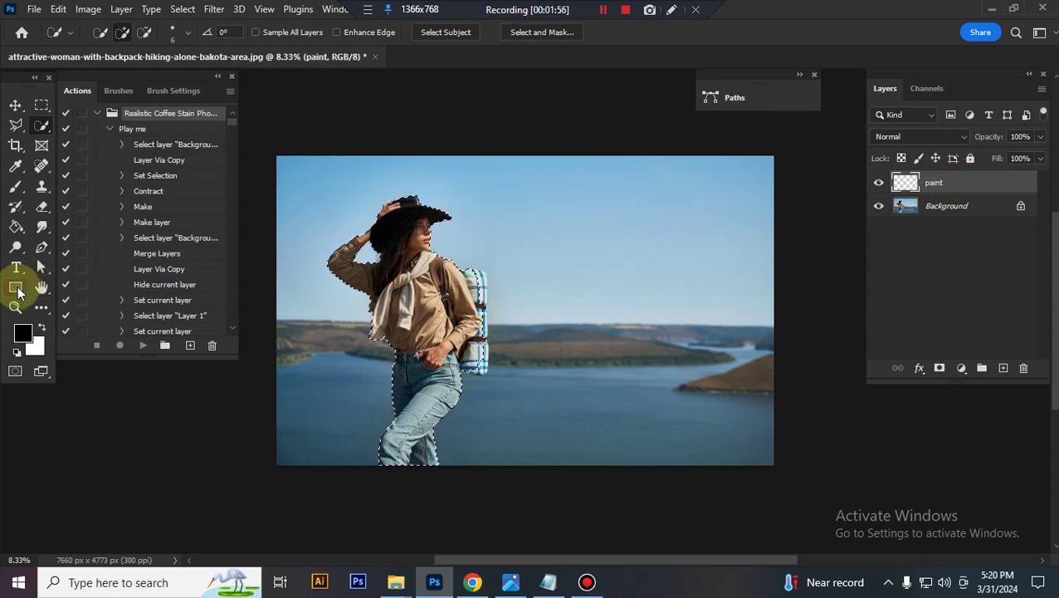
Step: Fill the selected silhouette with red #ff0000 on the paint layer, then deselect
left_click(18, 290)
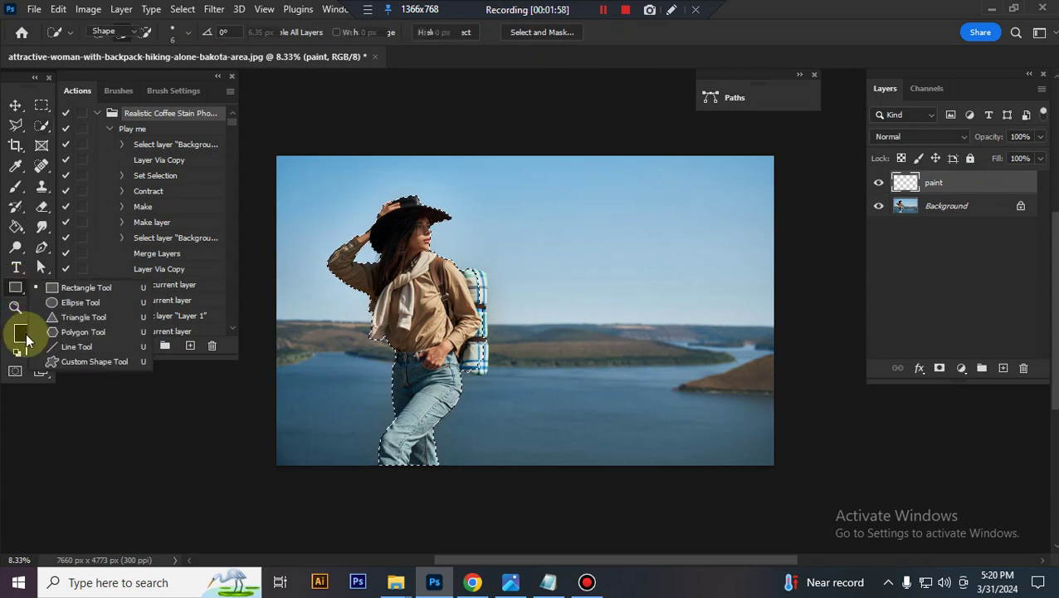
left_click(23, 334)
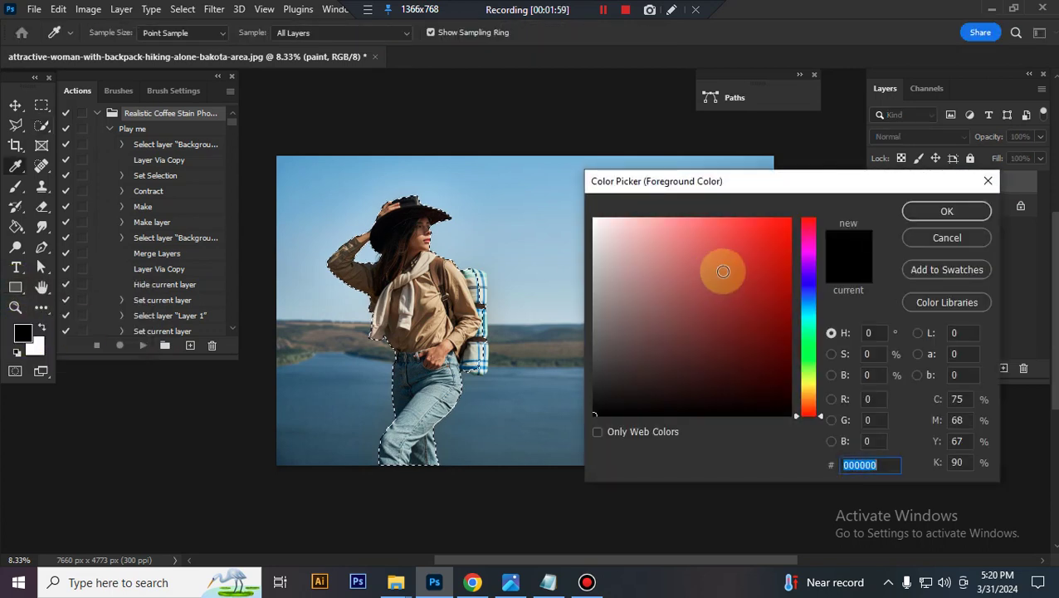
left_click(789, 220)
left_click(921, 213)
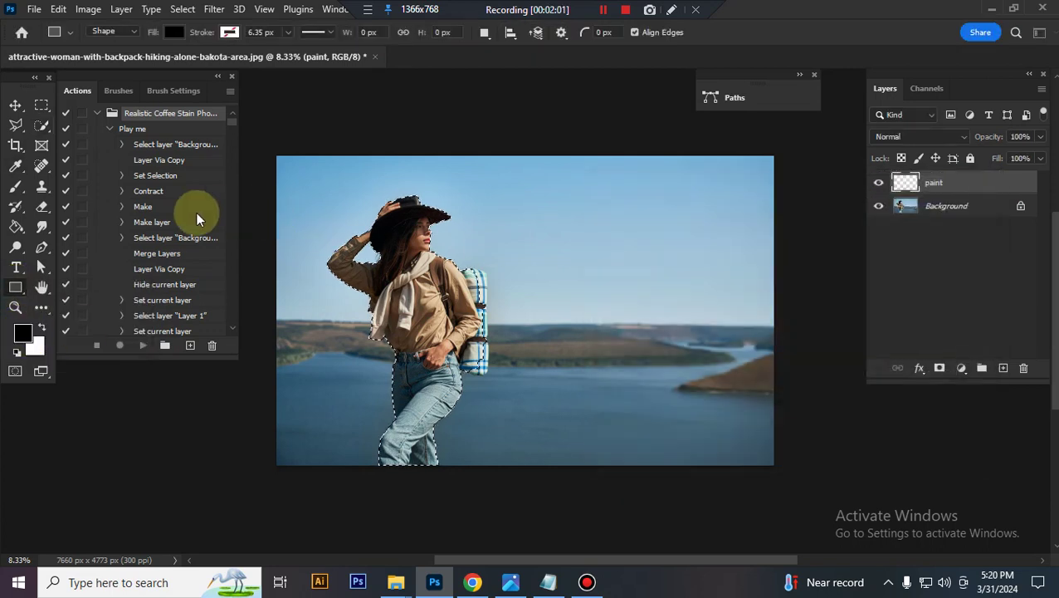
left_click(16, 222)
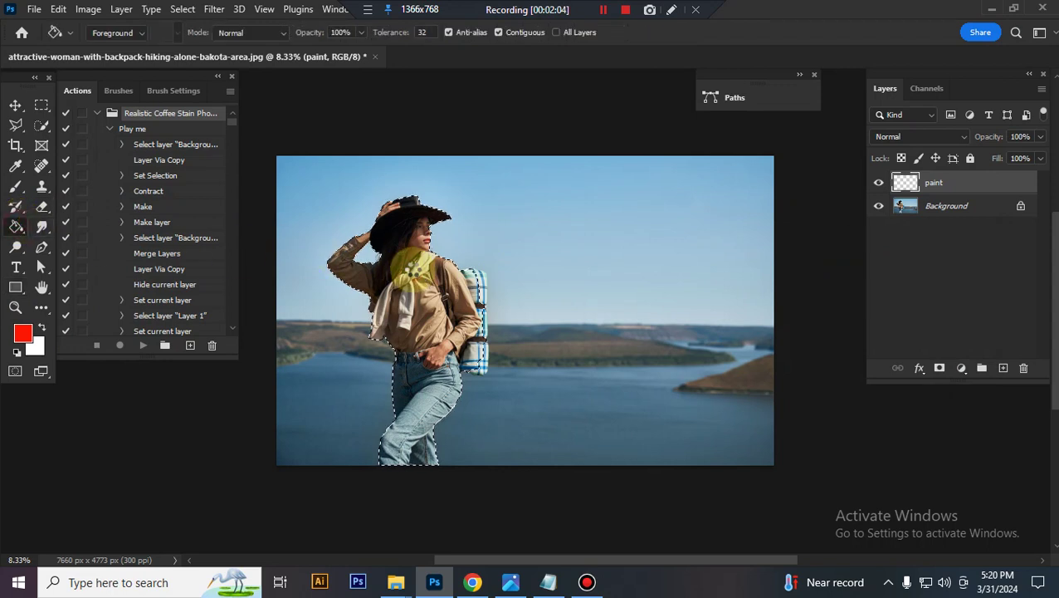
left_click(411, 268)
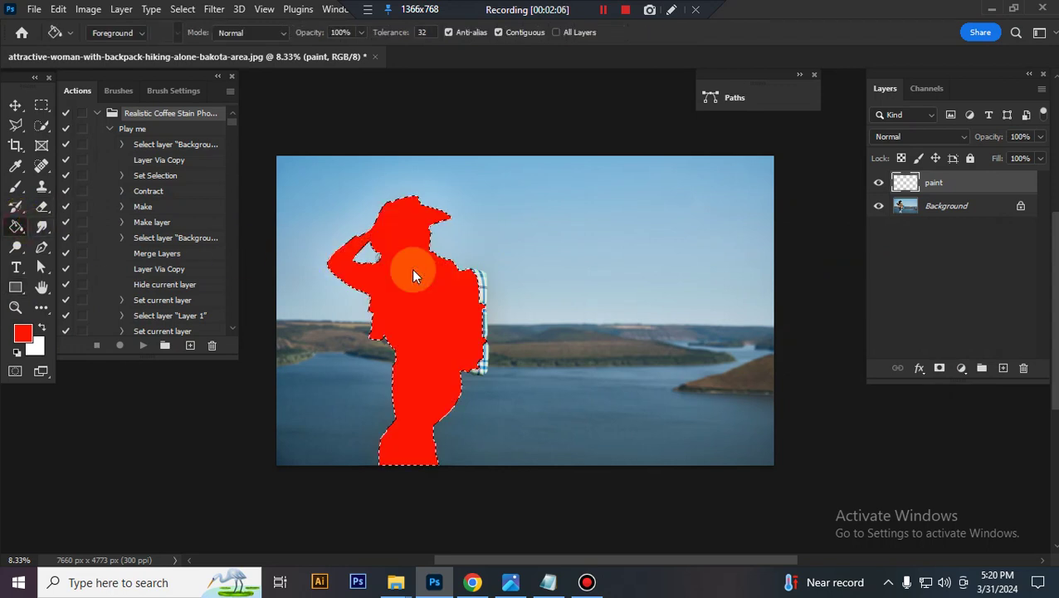
key("ctrl+d")
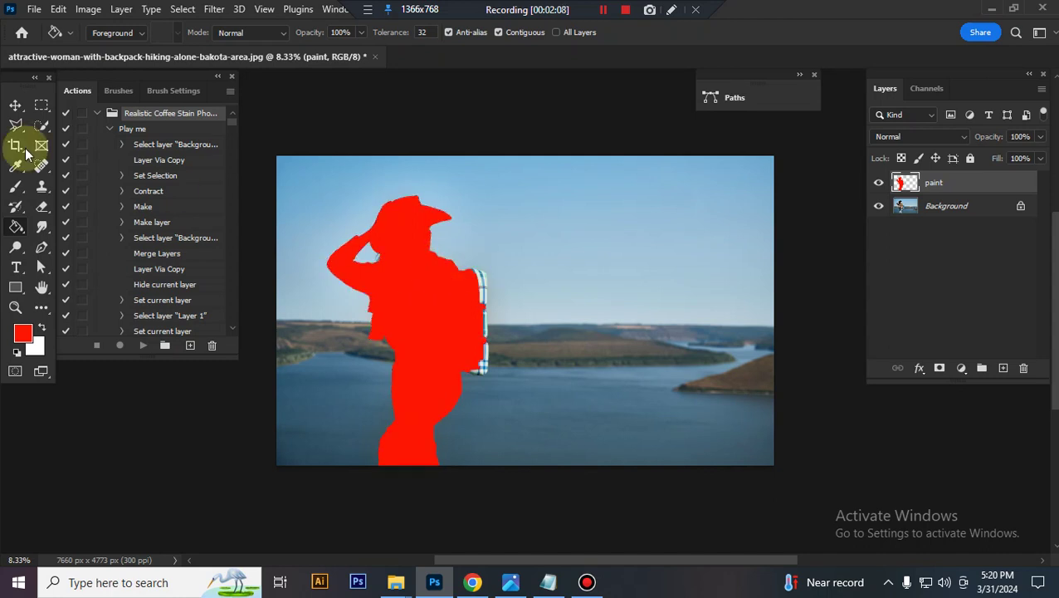
left_click(16, 105)
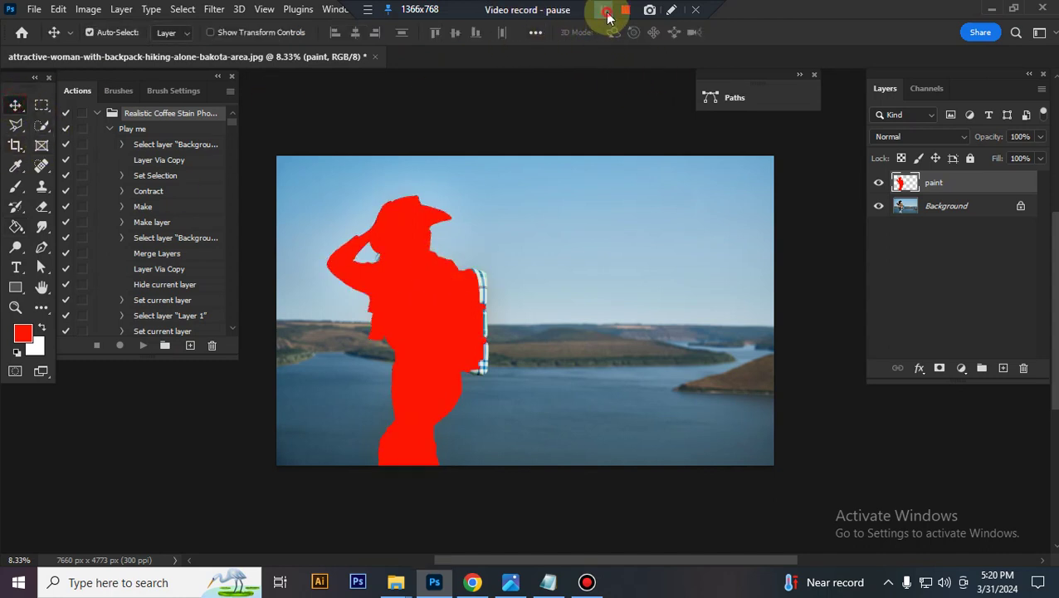
Step: Crop to 3000 × 2000 px at 72 ppi with the photo shifted right in the frame
left_click(17, 146)
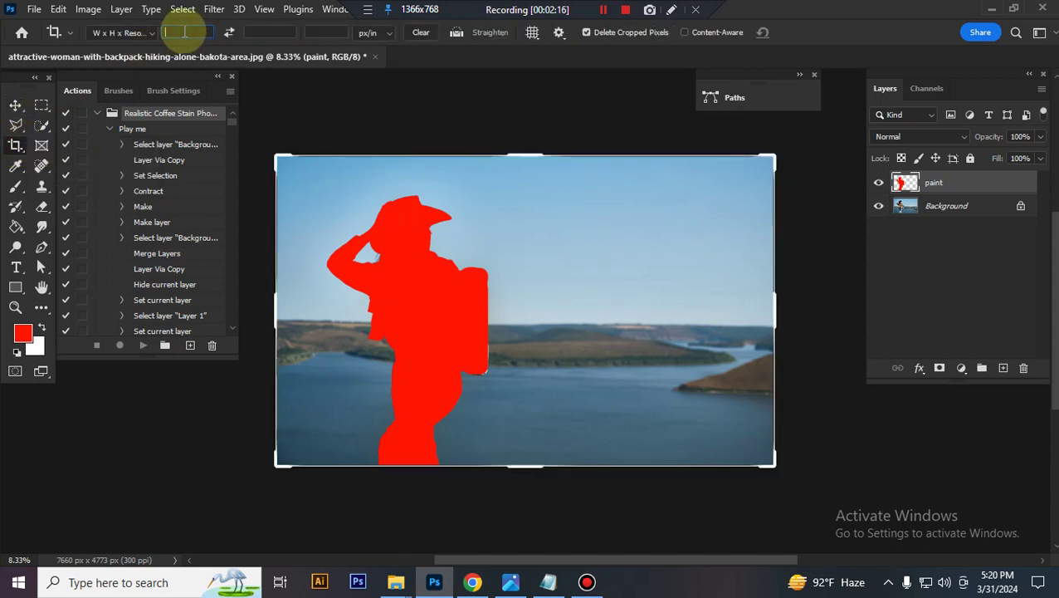
type("30000")
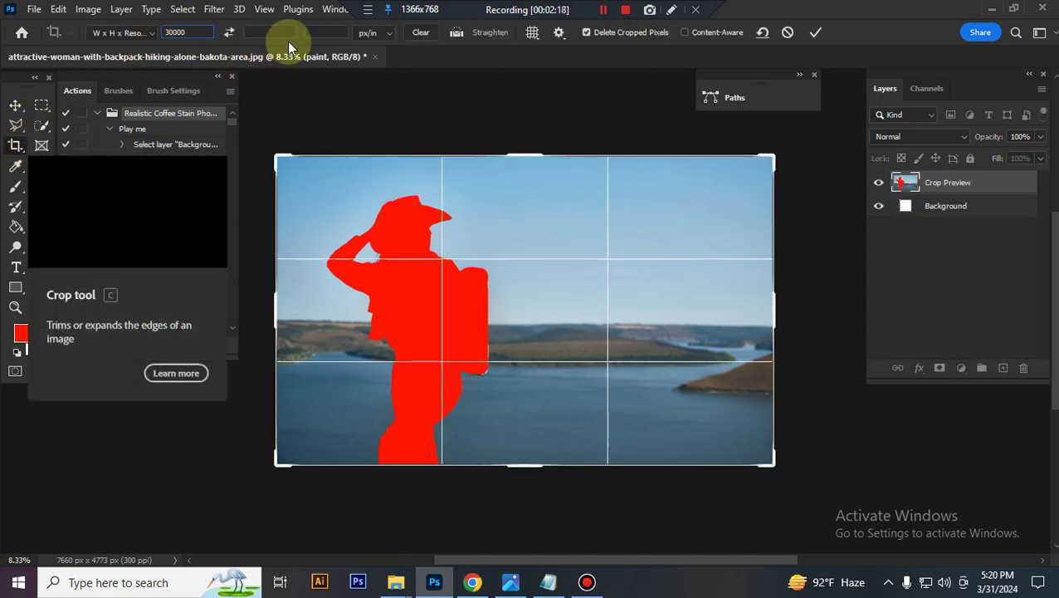
key("BackSpace")
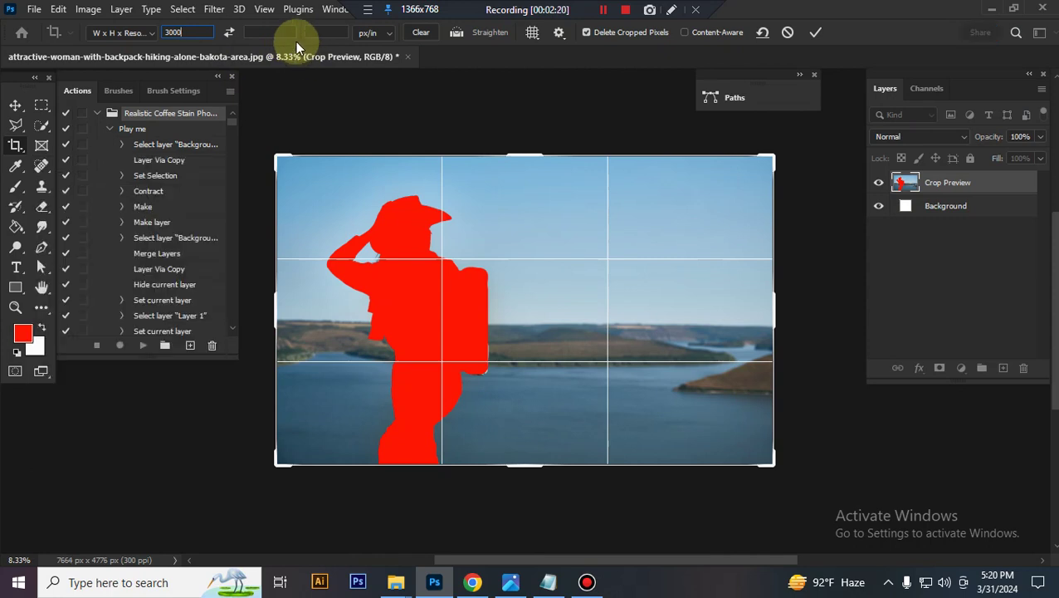
left_click(294, 33)
type("20")
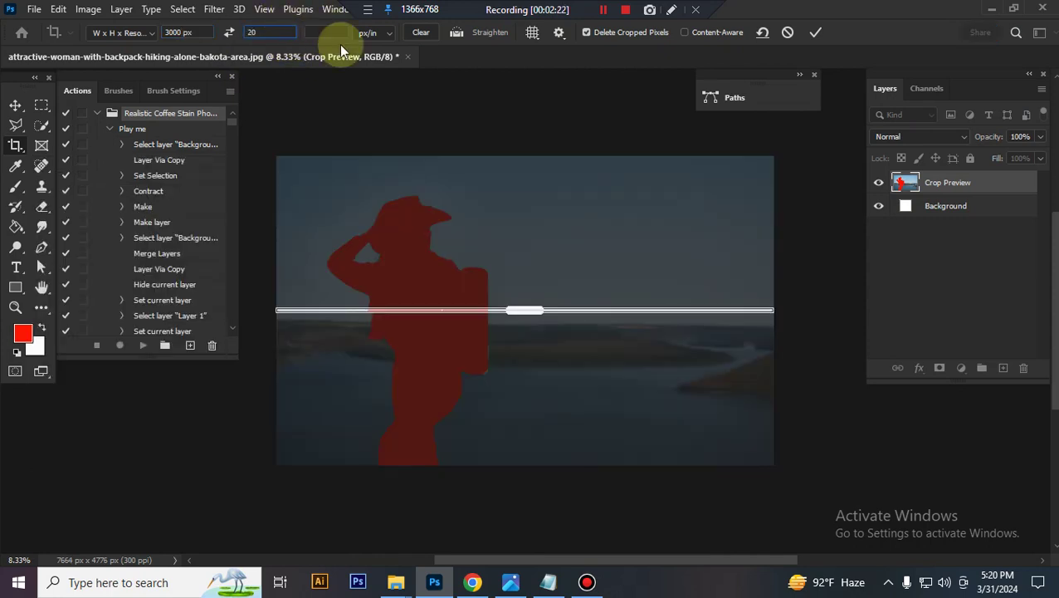
type("00")
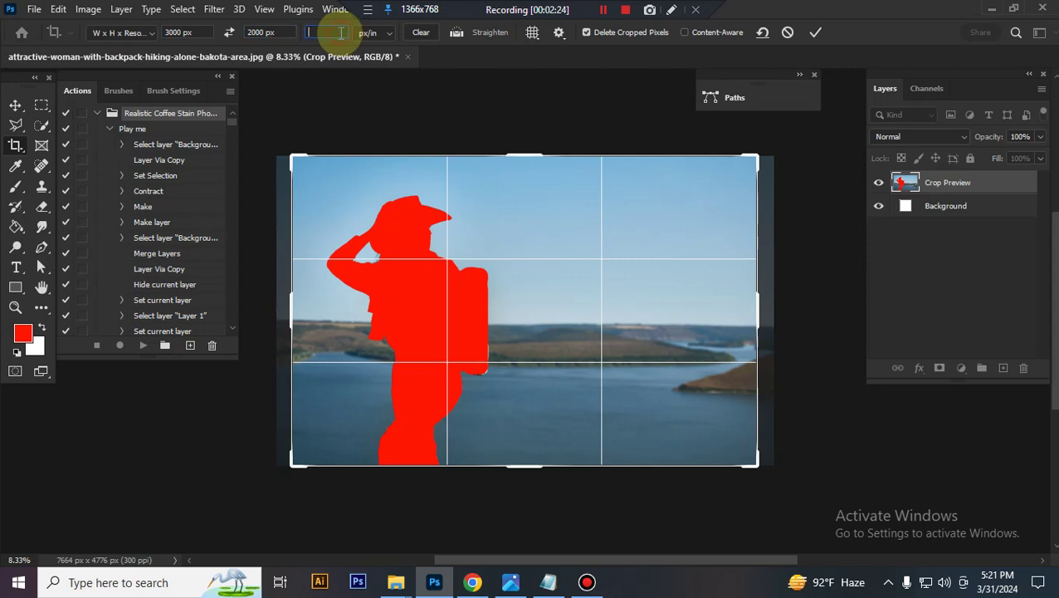
type("72")
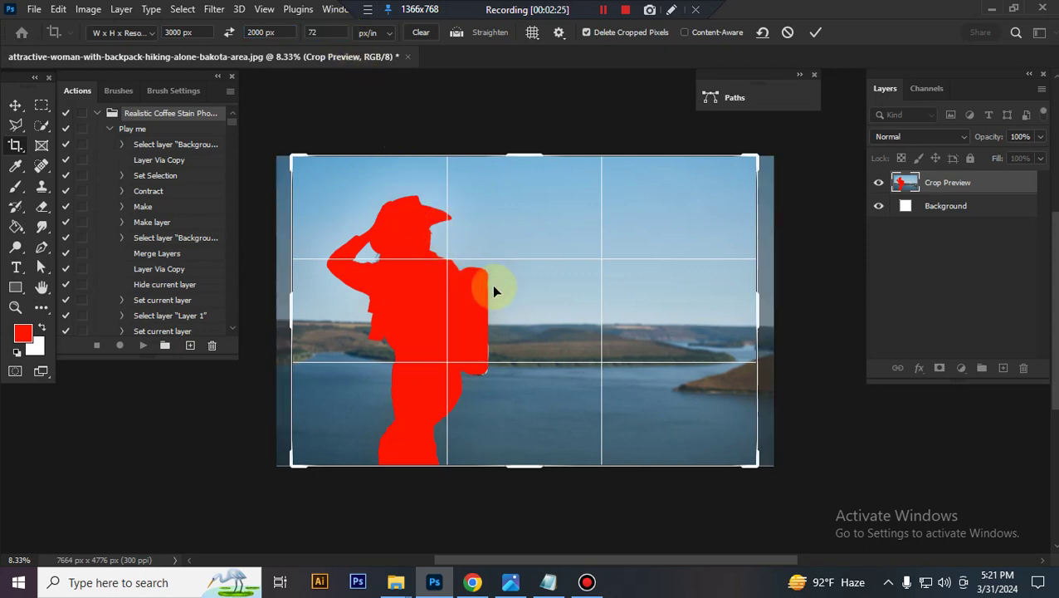
left_click_drag(502, 306, 596, 319)
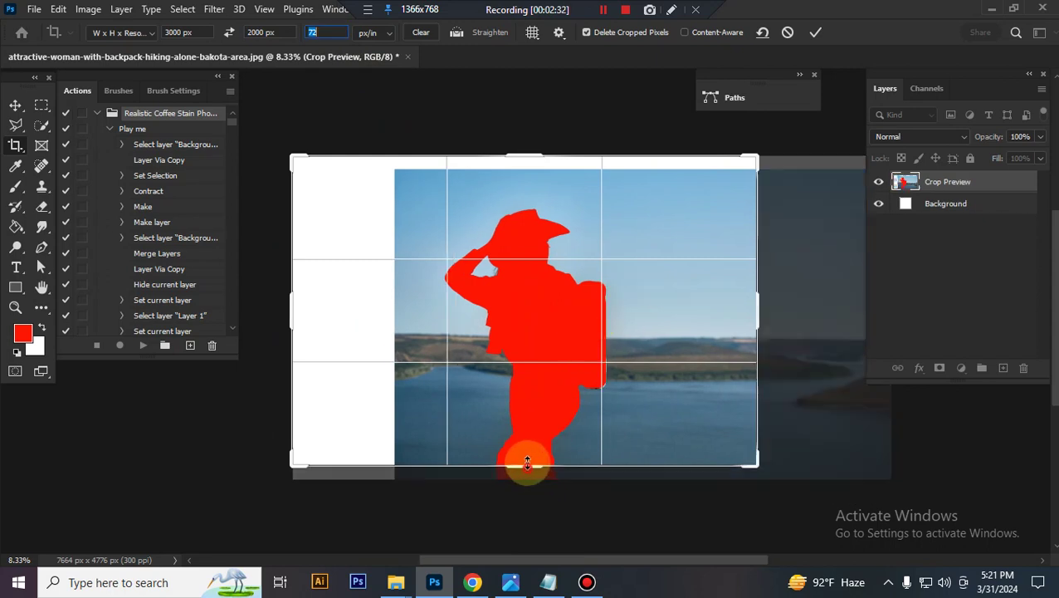
left_click_drag(525, 463, 531, 450)
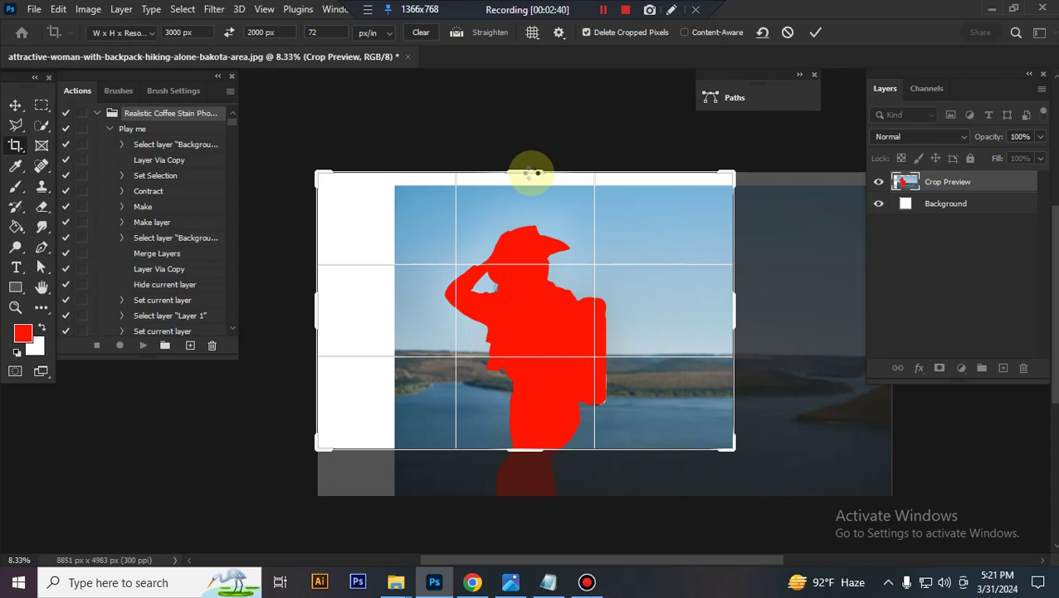
key("Return")
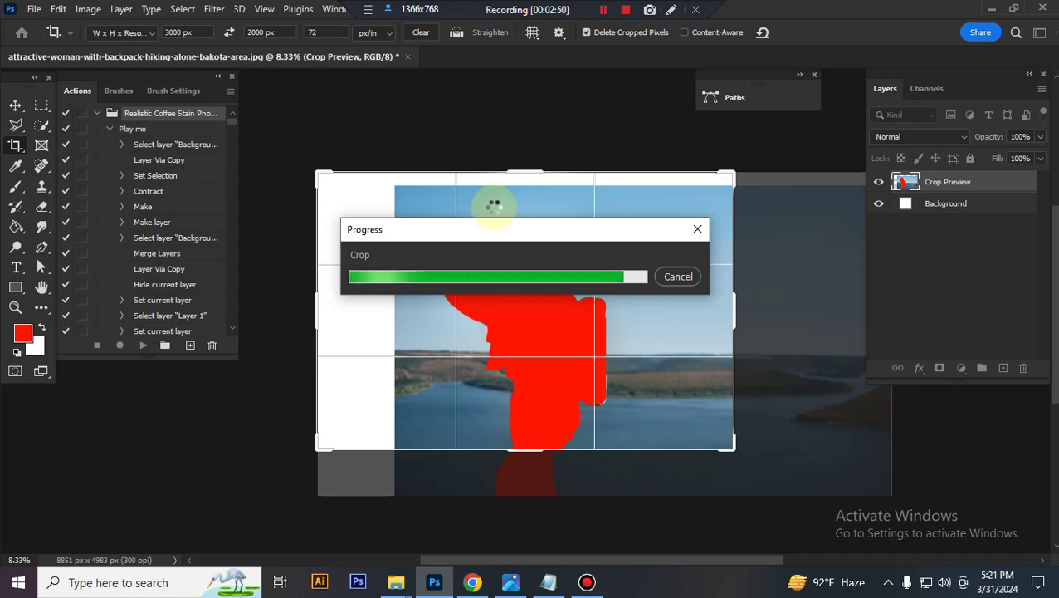
Step: Hide the paint layer, reset colours to black and white, and run Play me
left_click(15, 105)
left_click(879, 183)
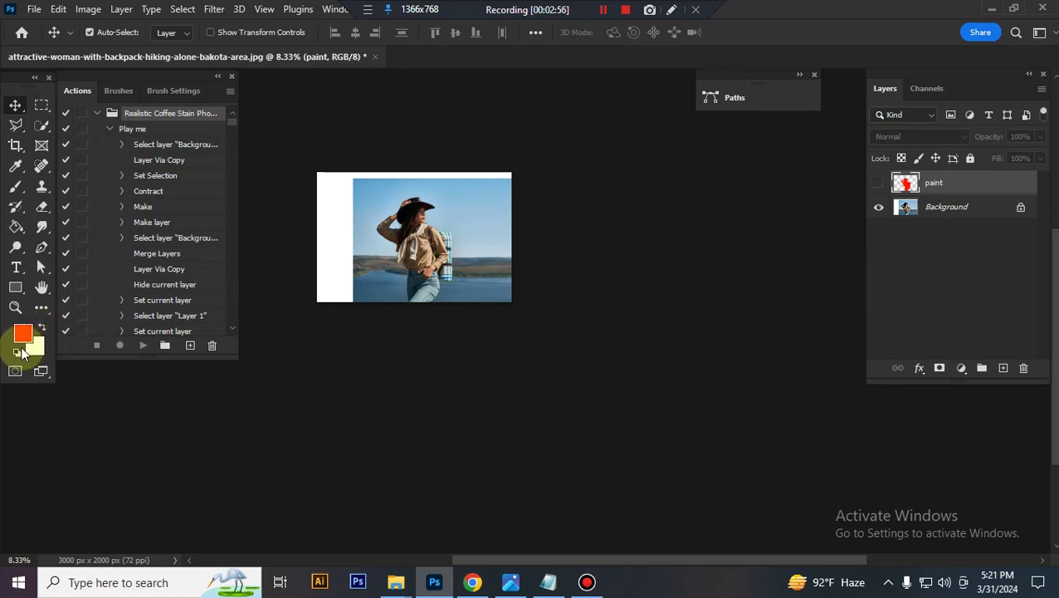
left_click(16, 356)
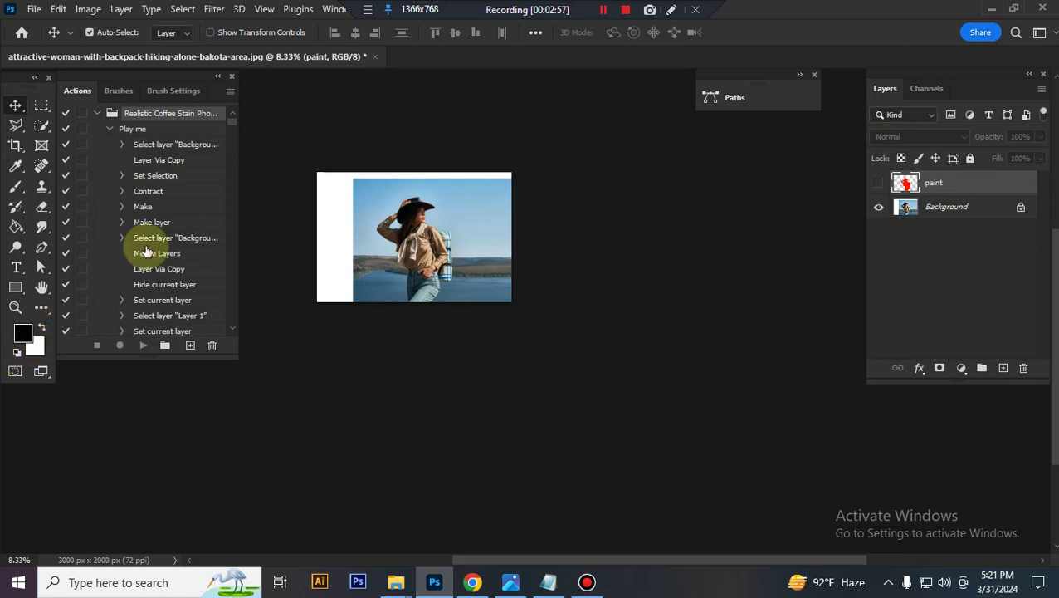
left_click(140, 131)
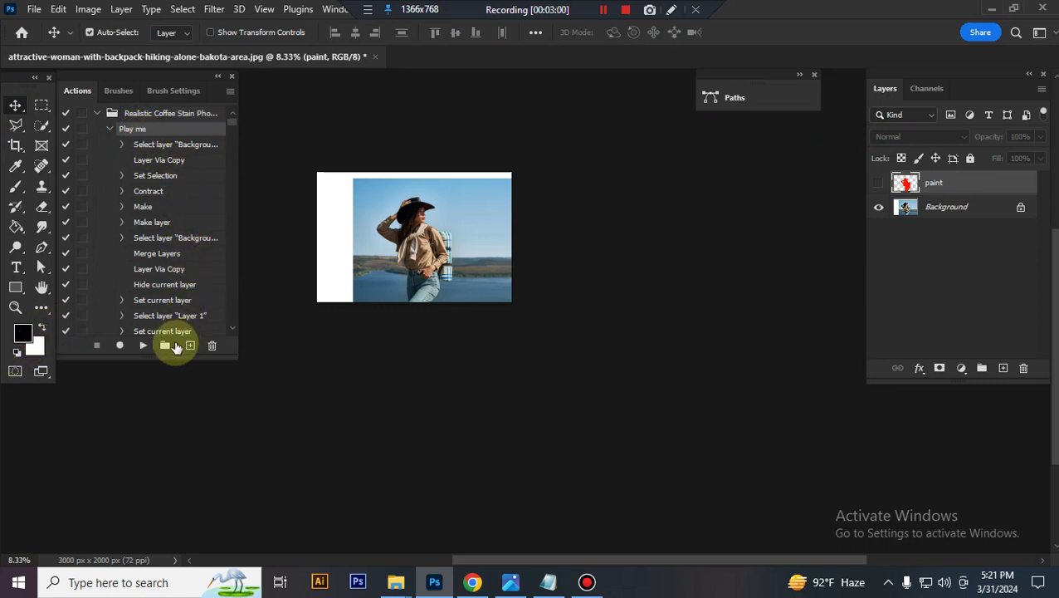
left_click(142, 347)
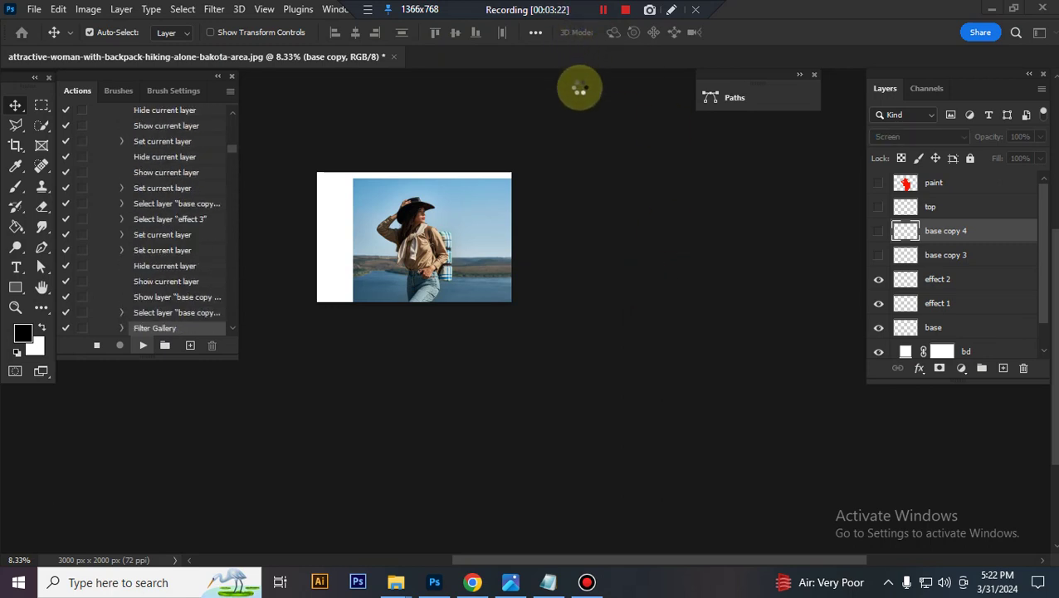
Step: Wait for Play me to finish, briefly minimizing and restoring the Photoshop window
left_click(604, 10)
left_click(605, 10)
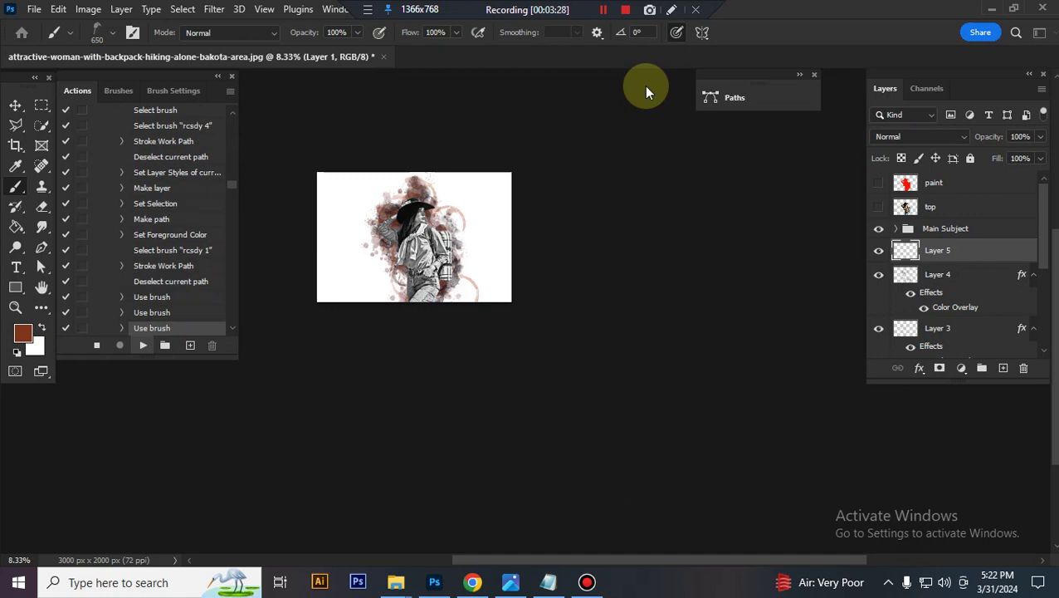
left_click(604, 10)
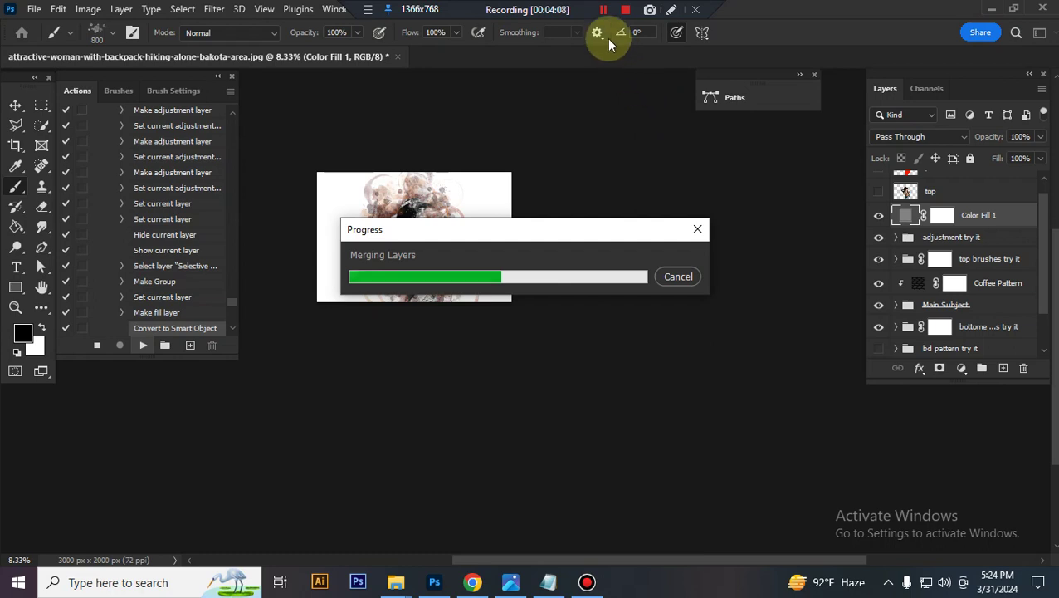
left_click(603, 10)
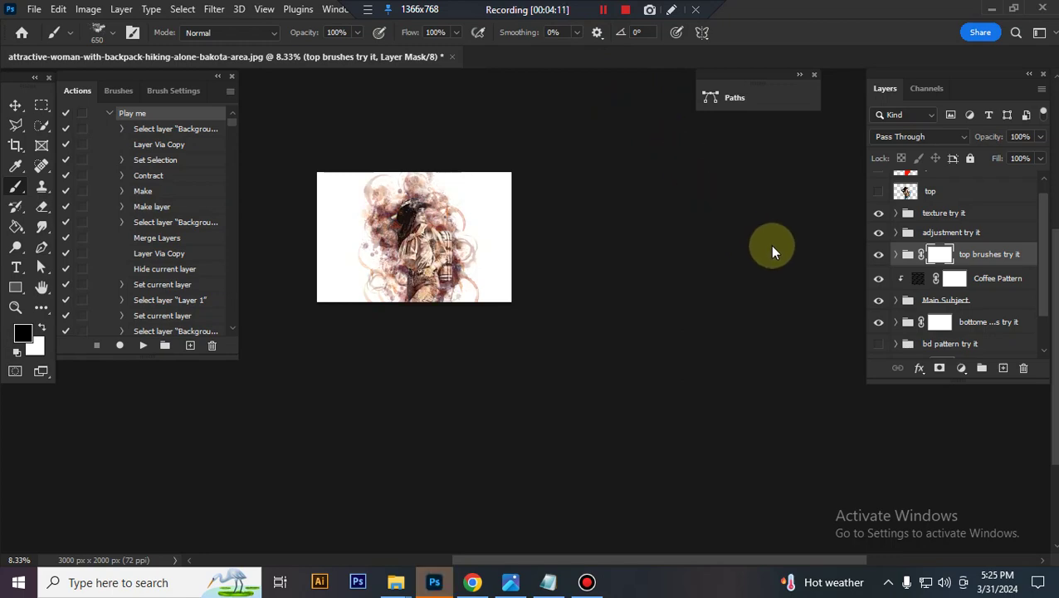
left_click(434, 581)
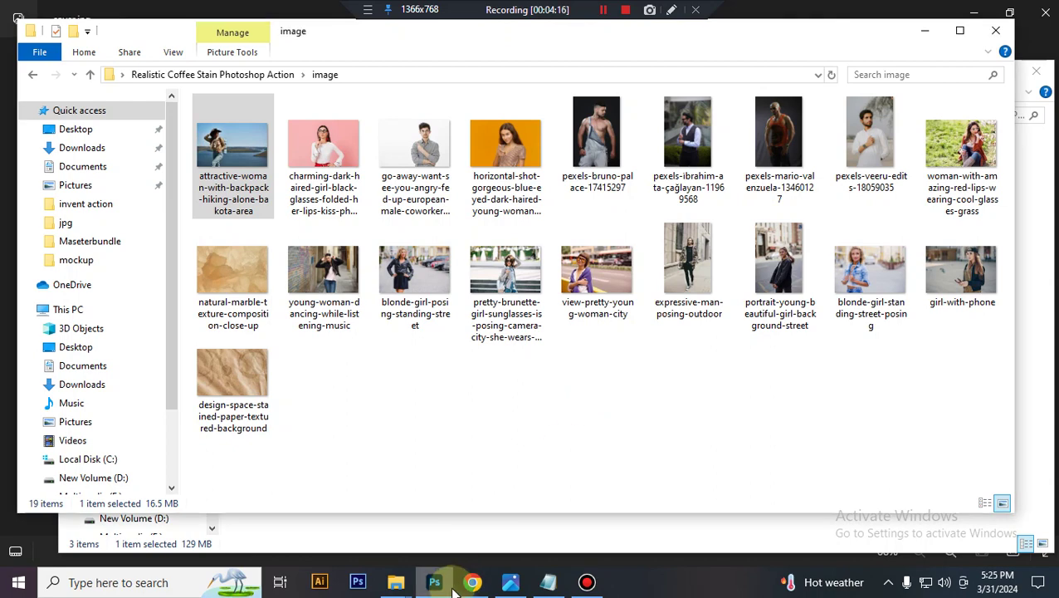
left_click(435, 580)
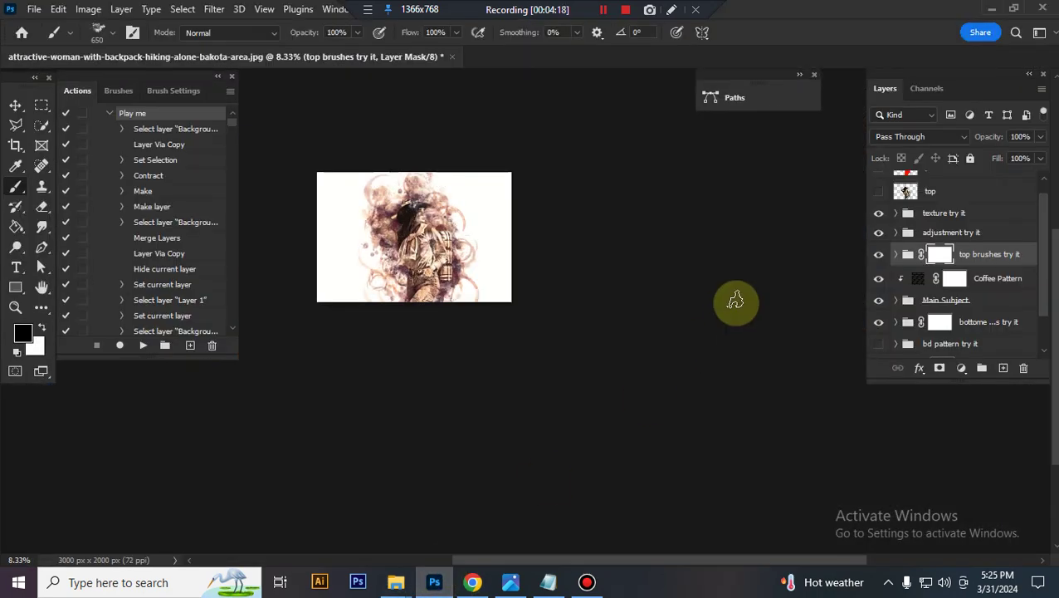
key("ctrl+plus")
key("ctrl+plus")
key("ctrl+plus")
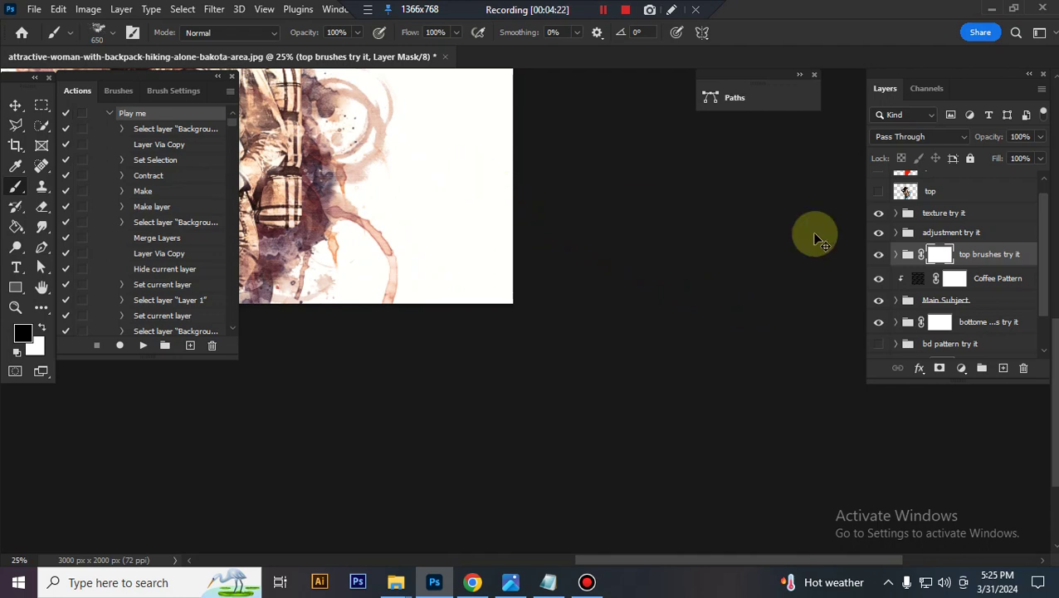
Step: Zoom in to 33.3% and pan so the whole hiker artwork is centred
key("ctrl+plus")
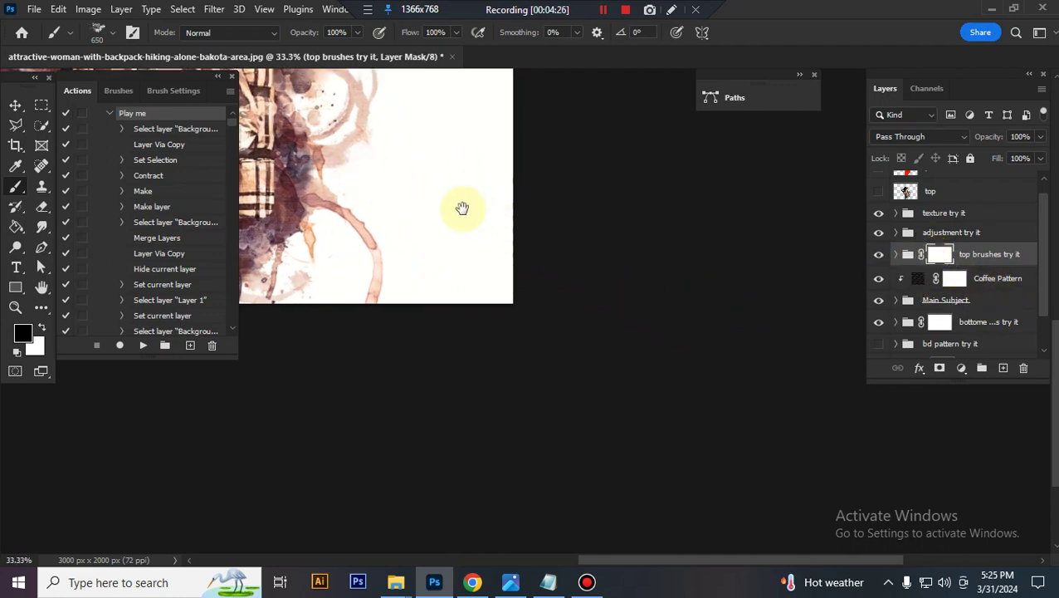
mouse_move(19, 106)
left_mouse_down()
mouse_move(320, 164)
mouse_move(494, 262)
mouse_move(274, 168)
left_mouse_up()
Step: Compare textures t 1, t 2 and t 3 in 'texture try it', leaving t 1 visible
left_click(15, 105)
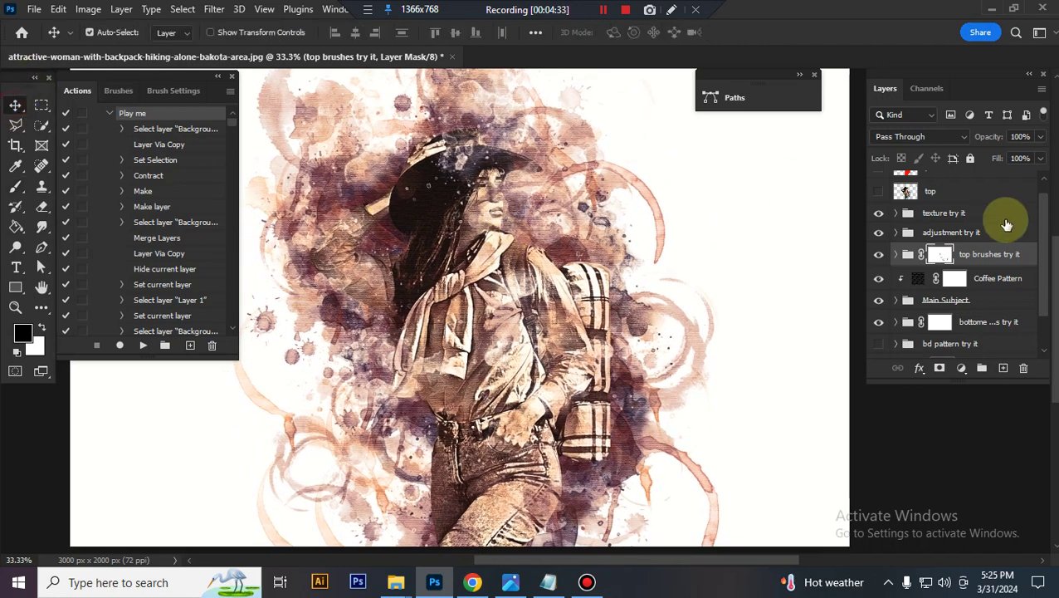
left_click(955, 216)
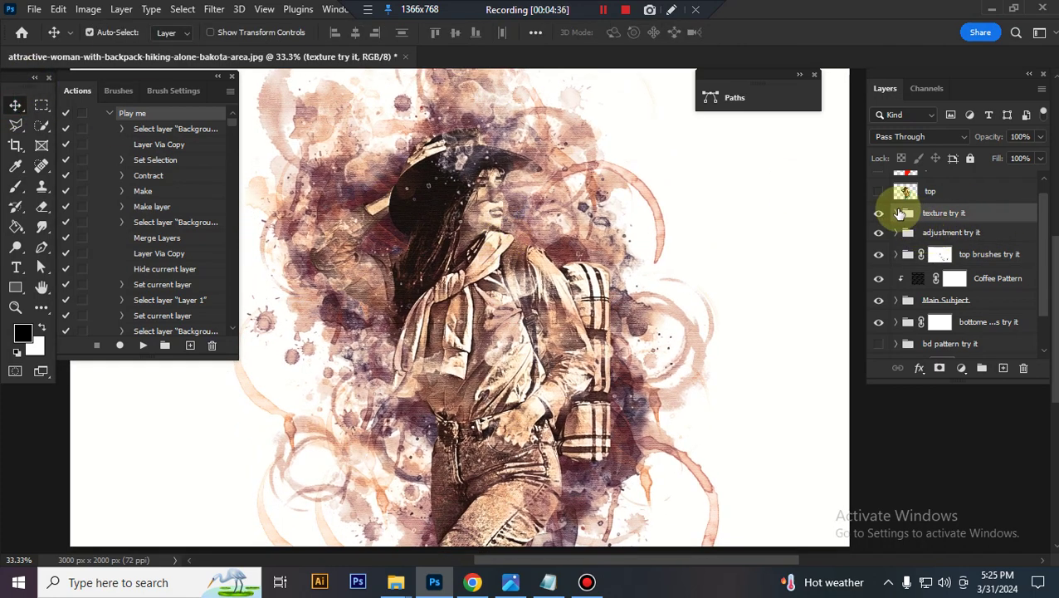
left_click(895, 214)
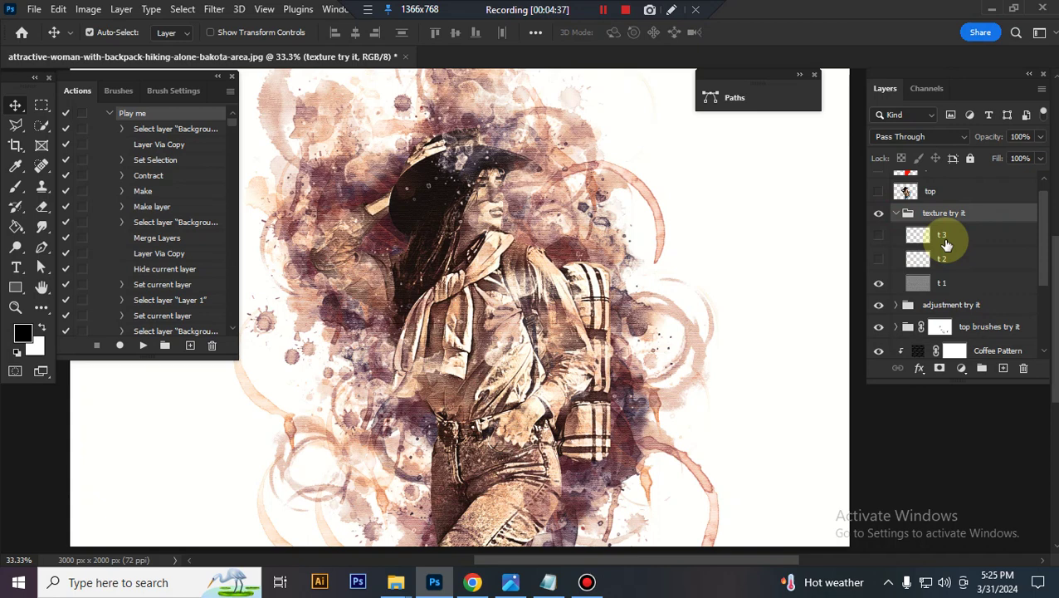
left_click(878, 283)
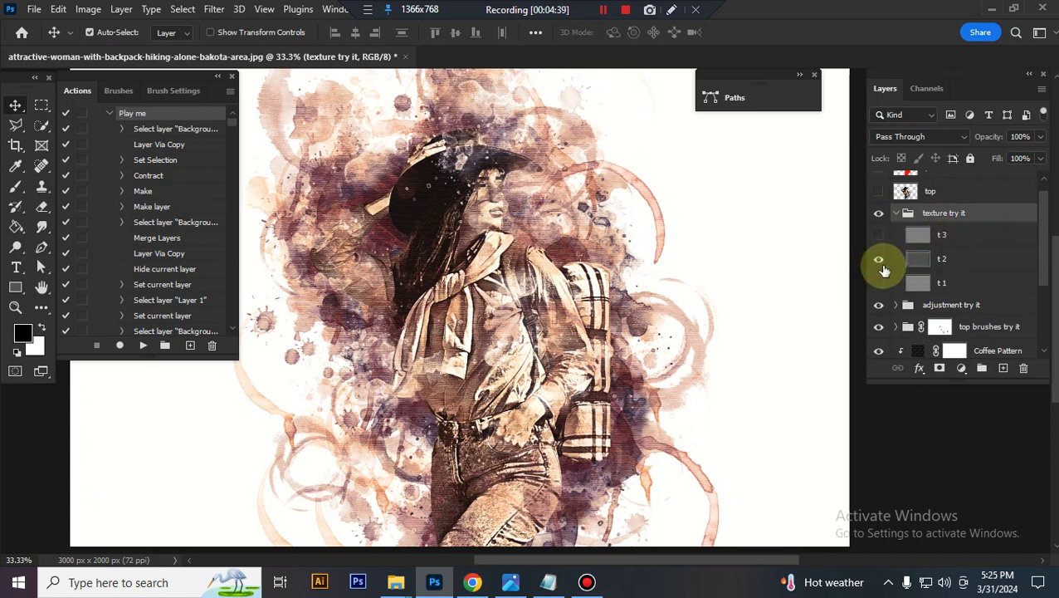
left_click(880, 264)
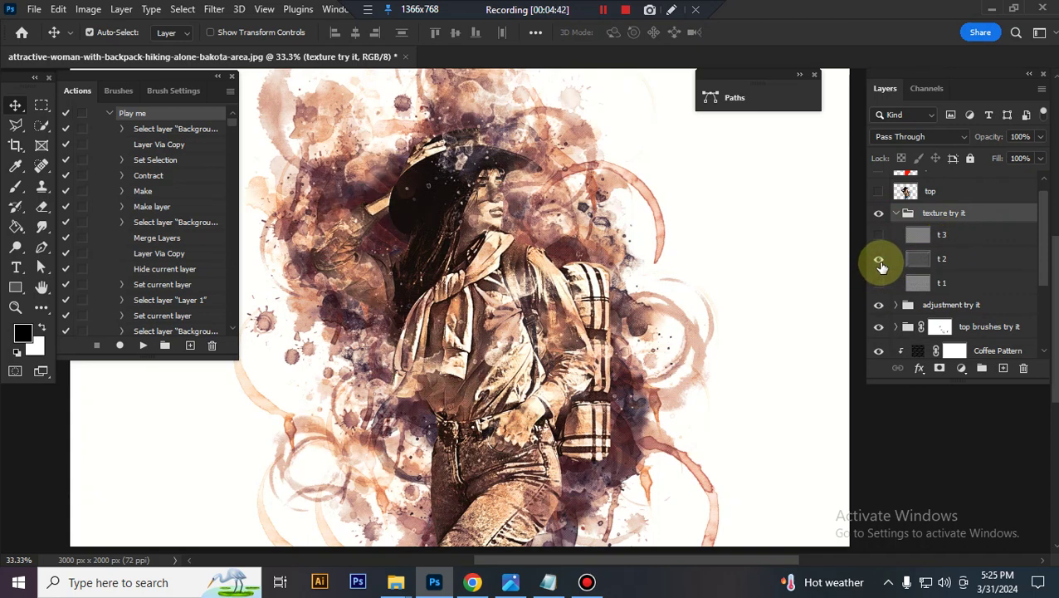
left_click(878, 262)
left_click(884, 233)
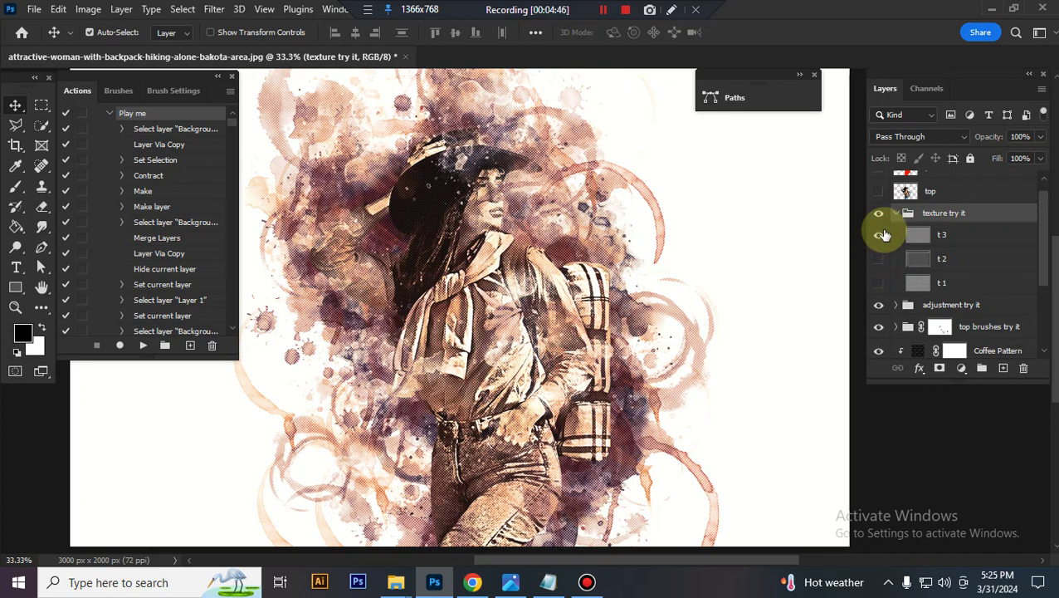
left_click(878, 234)
left_click(885, 284)
left_click(896, 214)
left_click(951, 235)
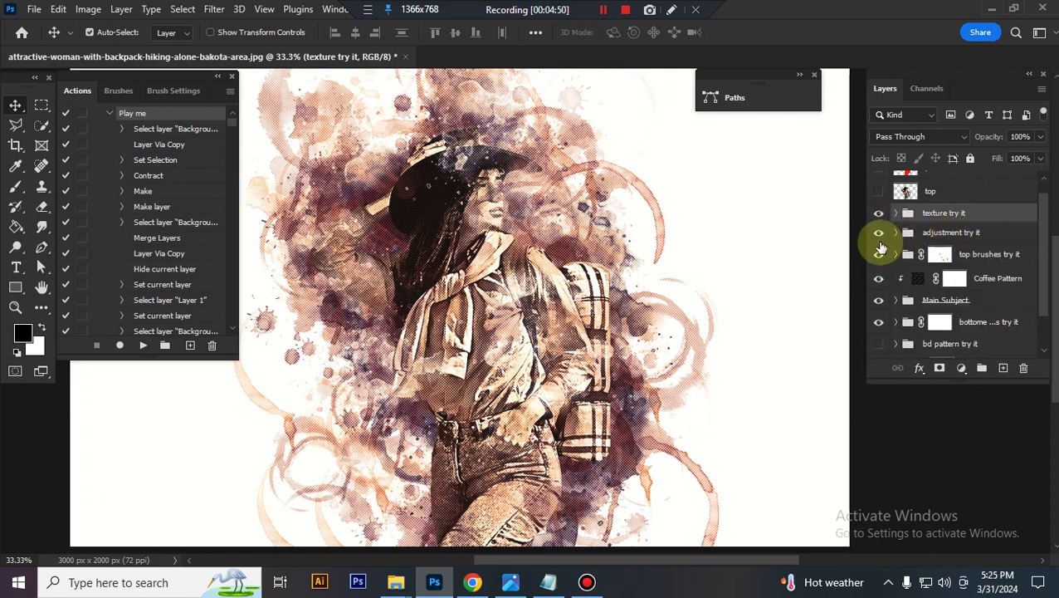
Step: Expand the adjustment try it group and raise Hue/Saturation saturation to +2
left_click(878, 236)
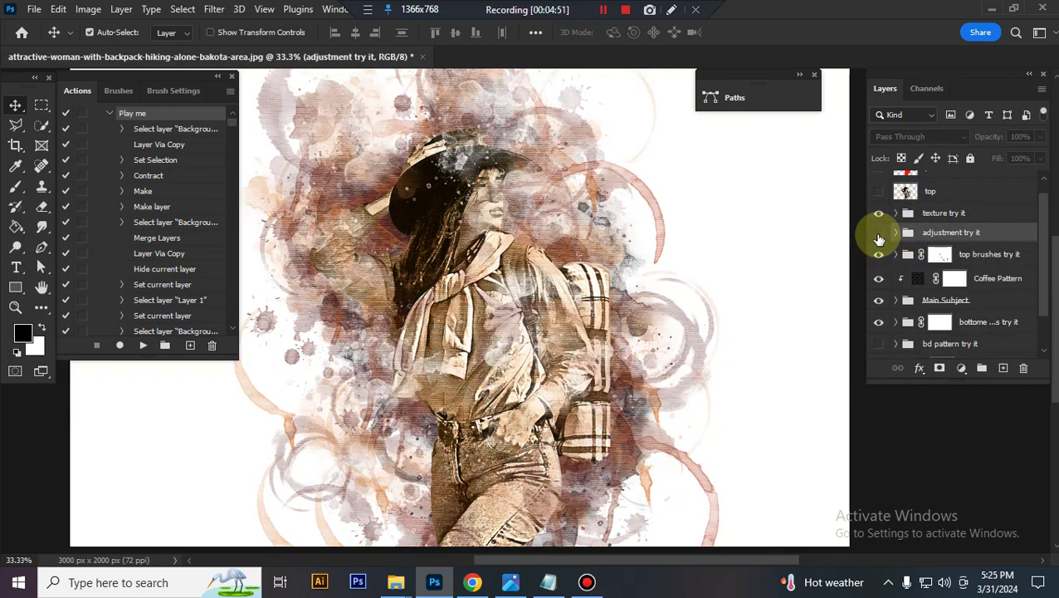
left_click(879, 236)
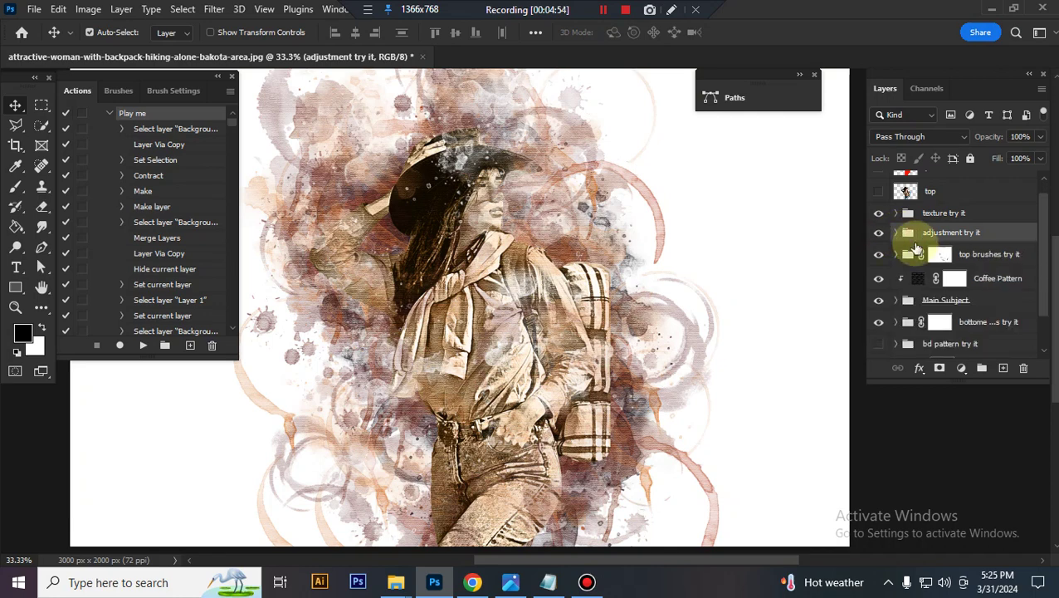
left_click(897, 232)
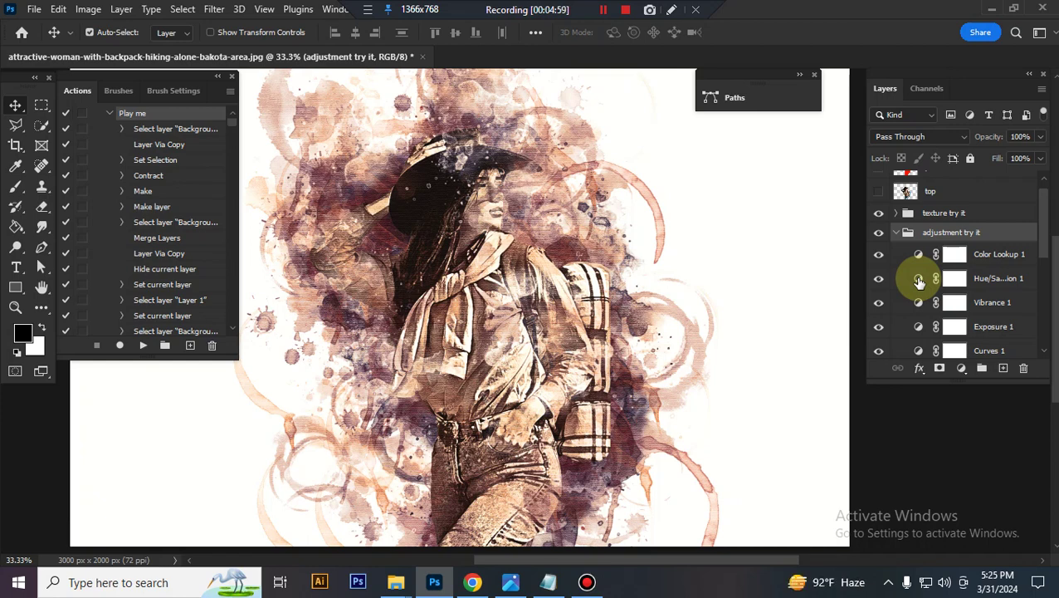
left_click(919, 280)
double_click(919, 281)
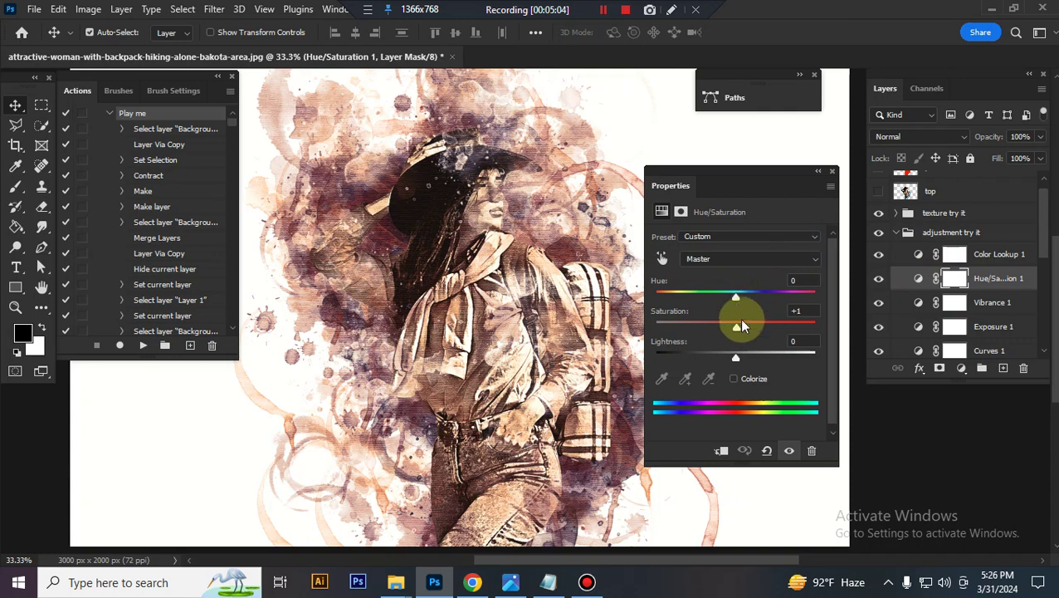
left_click_drag(736, 327, 737, 327)
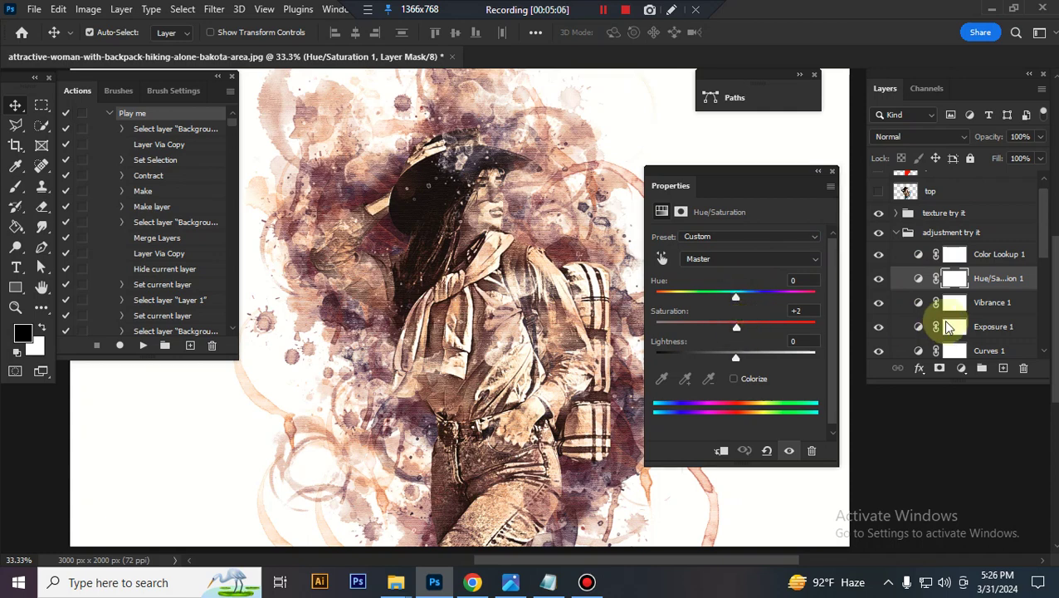
Step: Raise Exposure to +0.29 and lift the upper Curves point to brighten the image
scroll(930, 339, "down", 2)
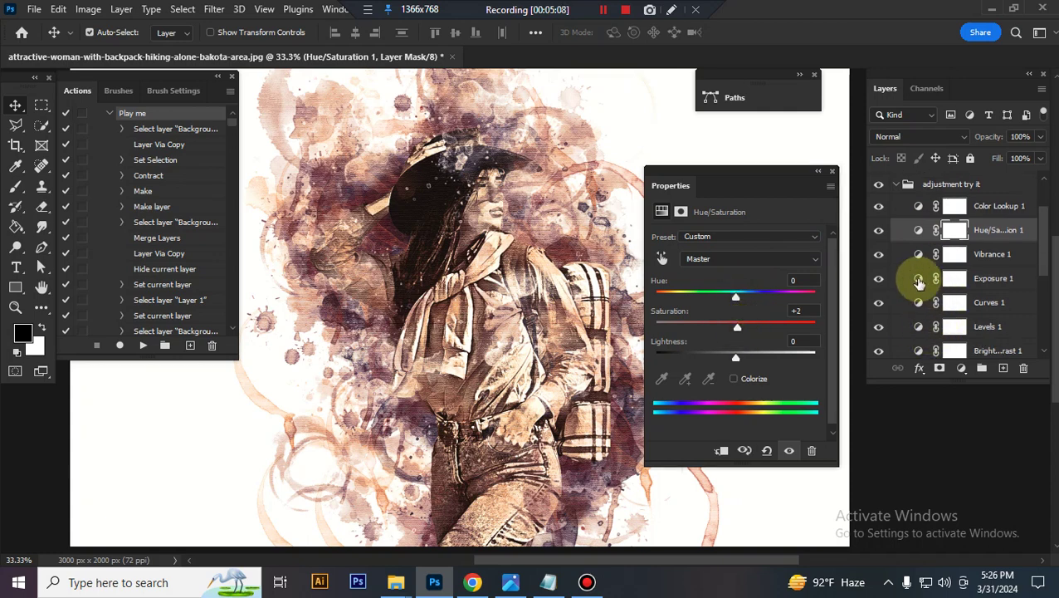
left_click(919, 281)
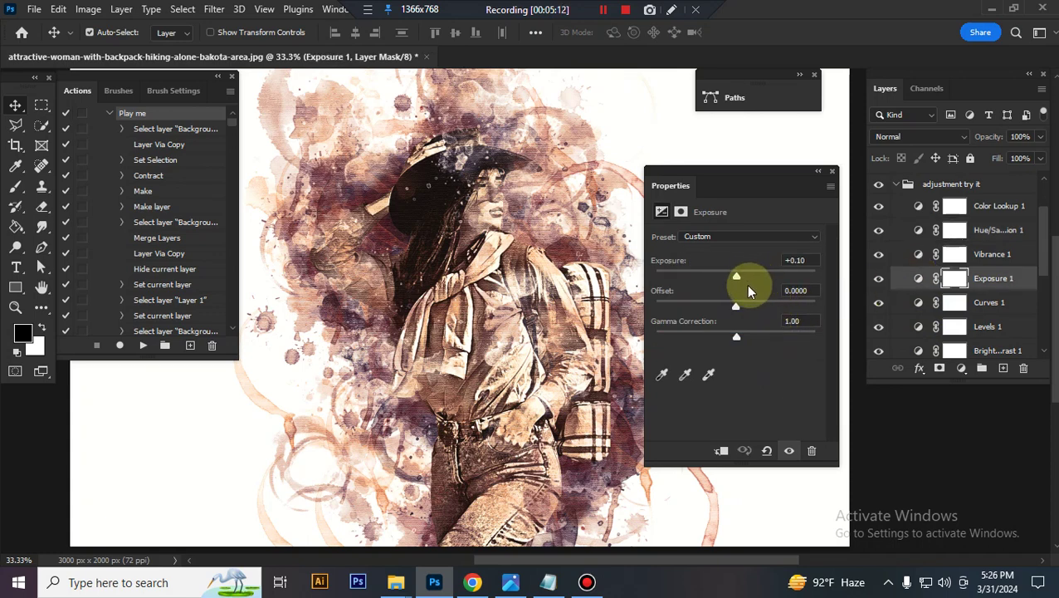
left_click_drag(737, 274, 740, 274)
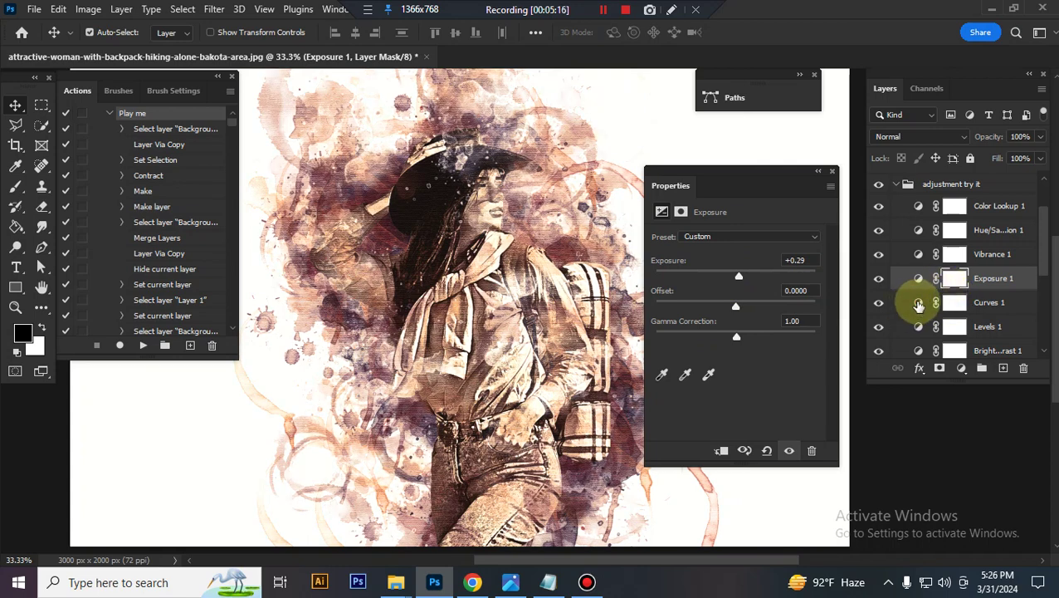
left_click(919, 303)
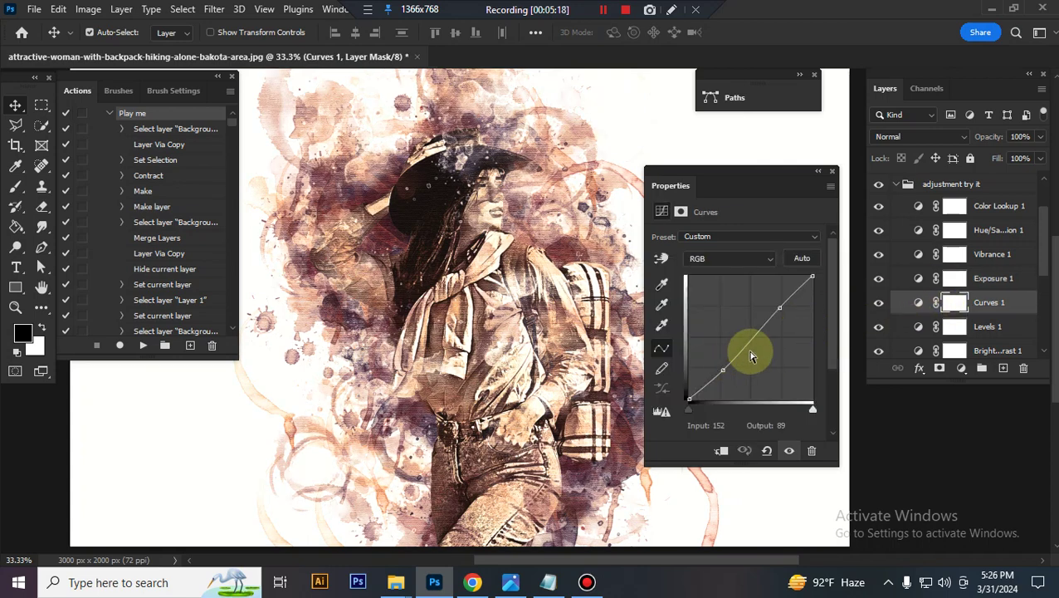
left_click(723, 370)
left_click(780, 307)
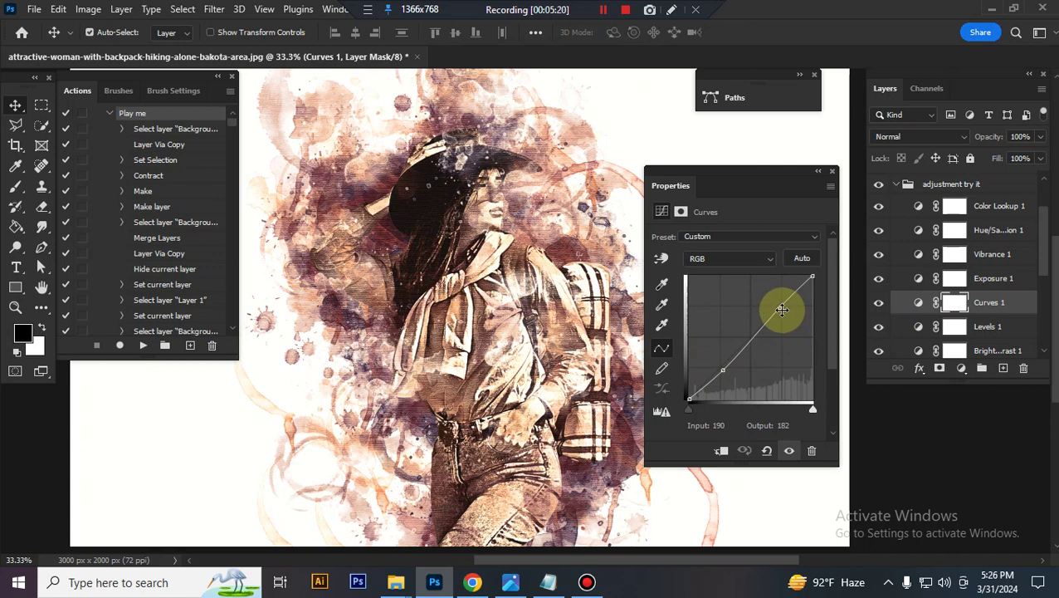
left_click_drag(780, 307, 779, 305)
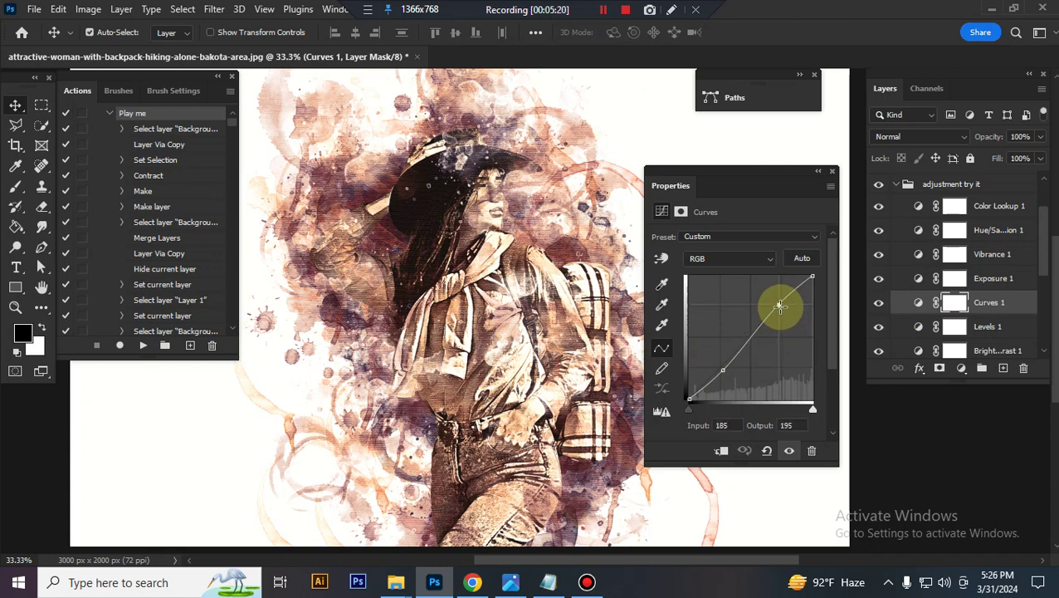
Step: Set the Levels black input to 21 and close the Properties panel
left_click(916, 327)
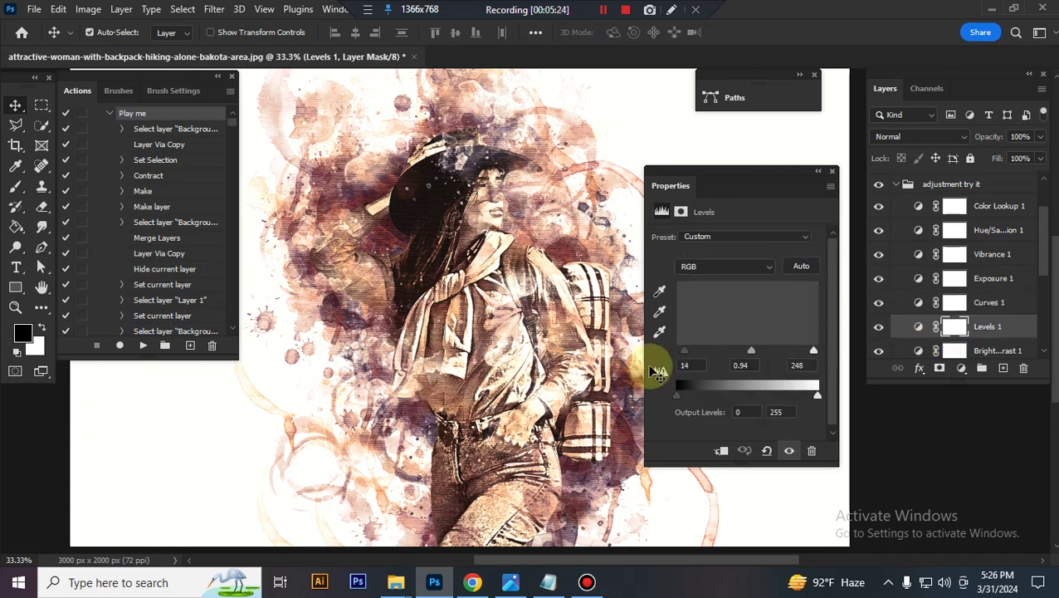
left_click_drag(688, 353, 689, 352)
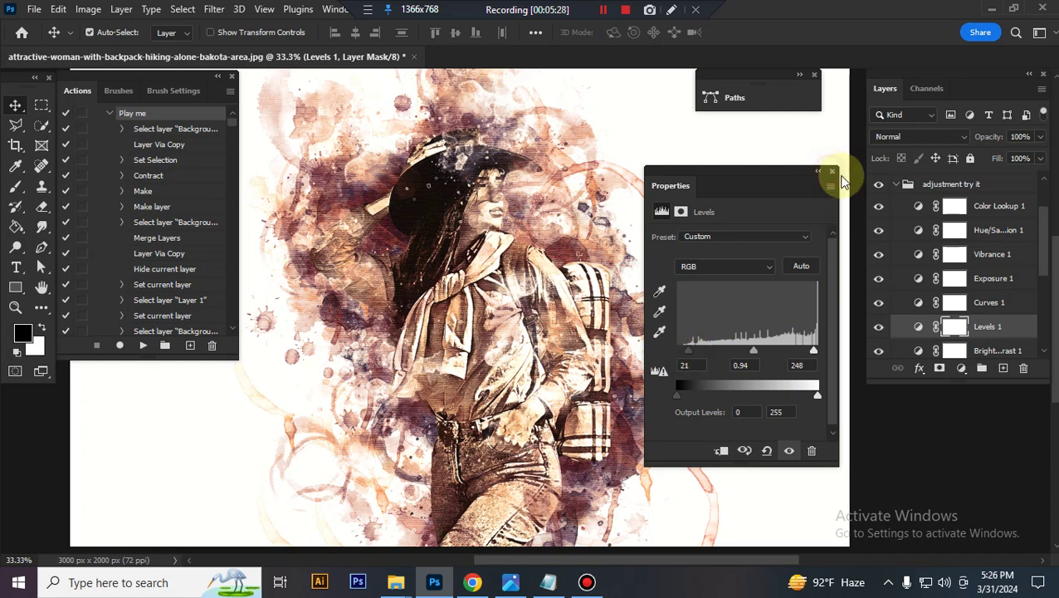
left_click(833, 173)
Step: Collapse the adjustment group and preview the top brushes try it group off and on
left_click(898, 188)
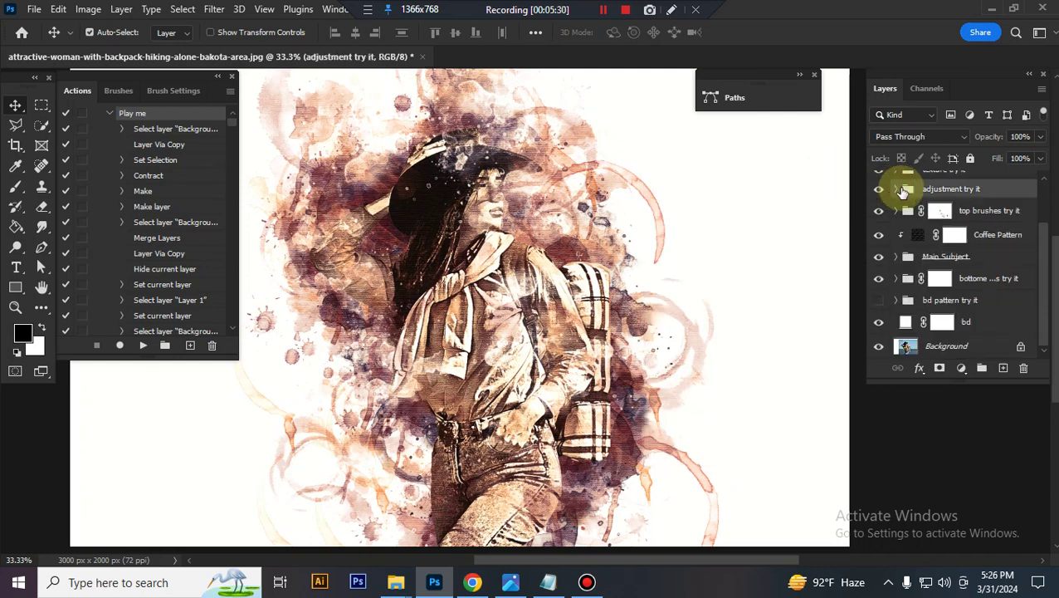
left_click(922, 209)
left_click(880, 213)
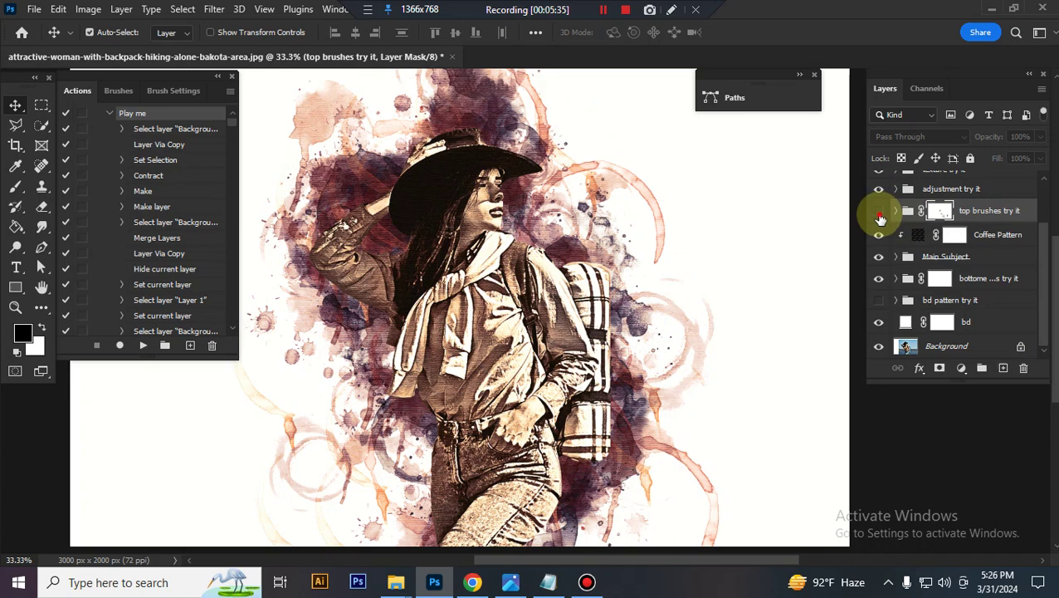
left_click(879, 214)
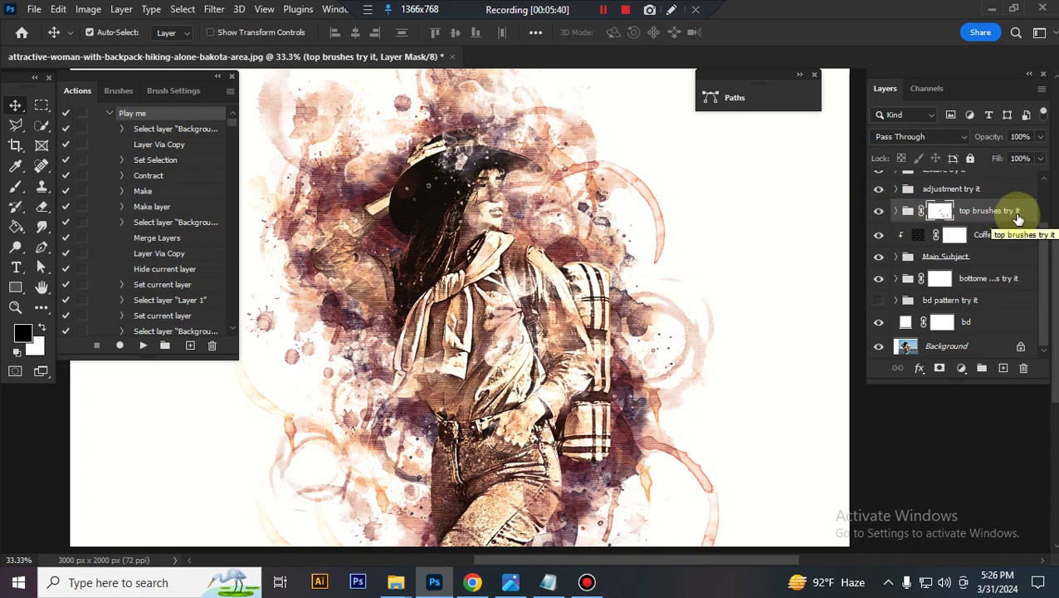
Step: Set the top brushes try it group to 67% opacity and expand it
left_click(1040, 136)
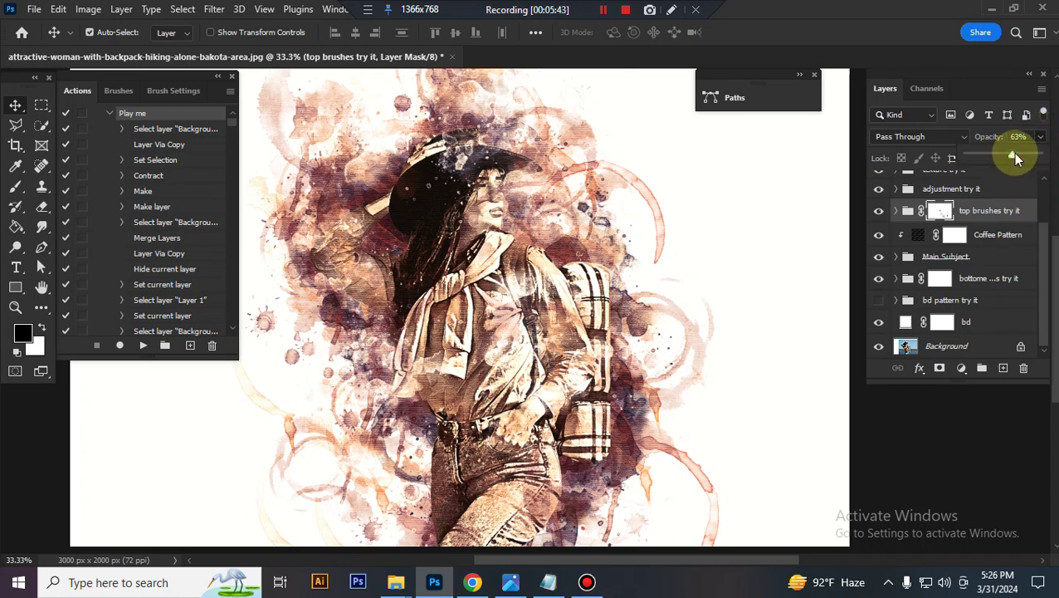
left_click_drag(1014, 154, 1015, 154)
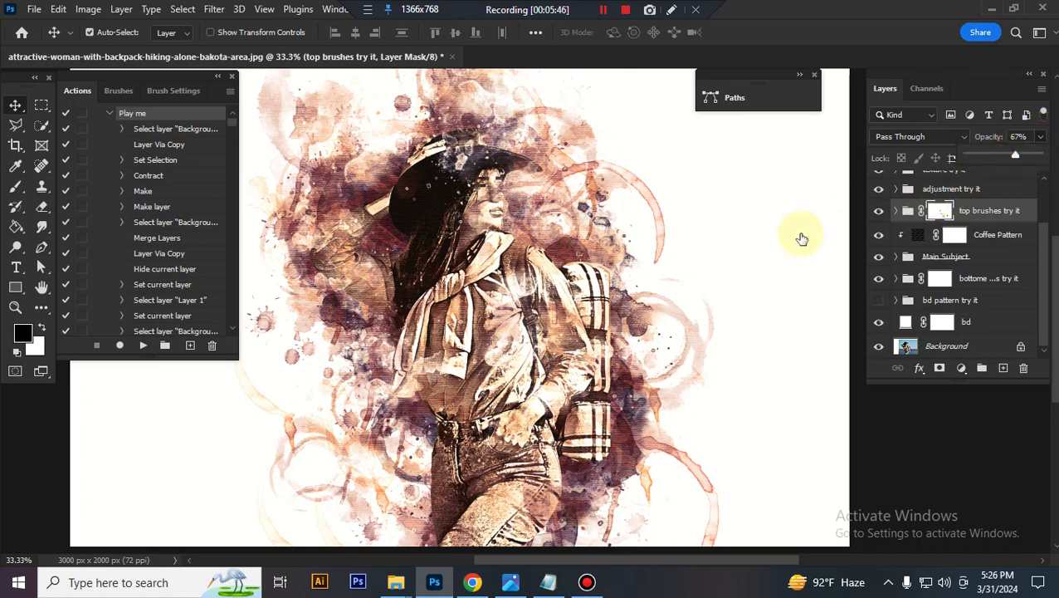
left_click(896, 213)
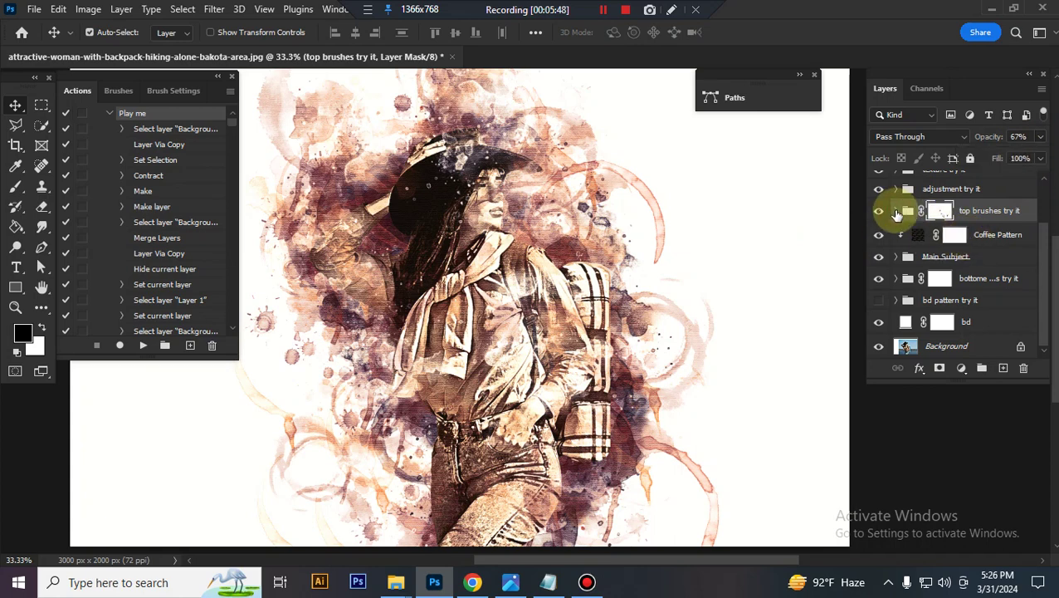
left_click(898, 215)
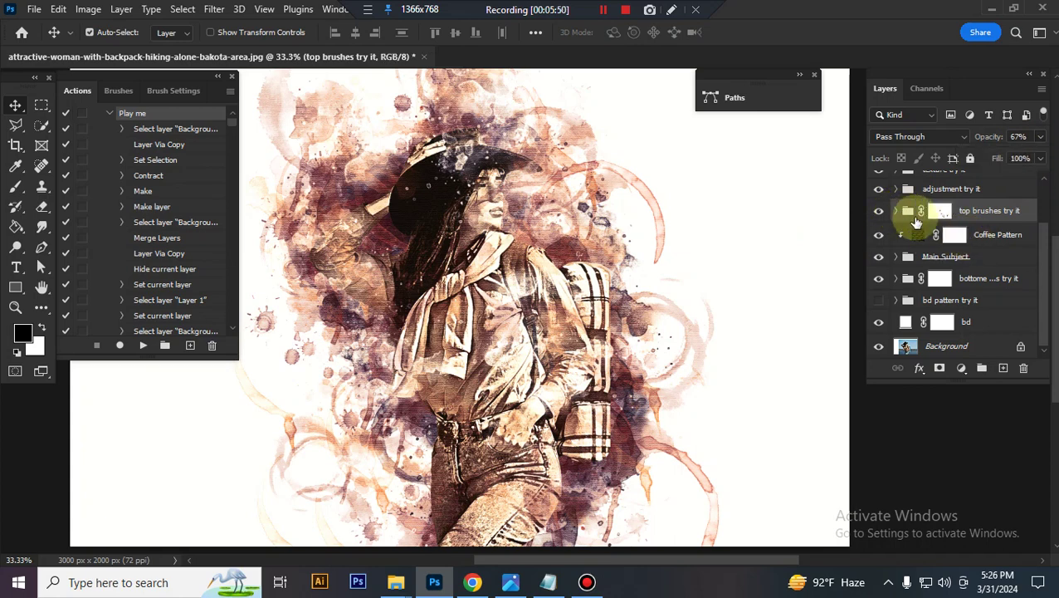
left_click(897, 213)
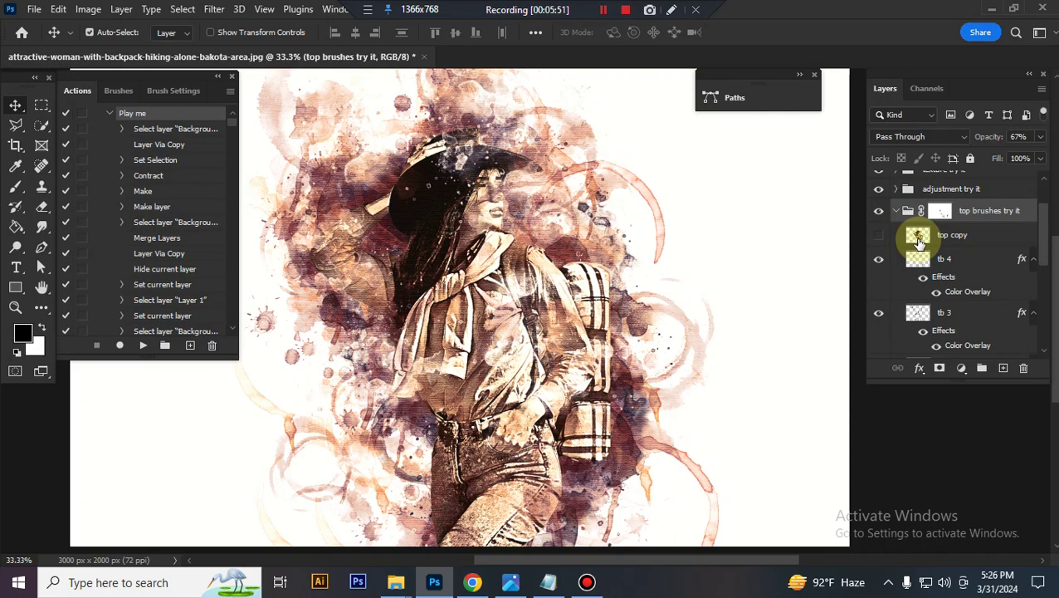
Step: Scale the tb 4 brush layer to 105.27% and set its opacity to 65%
left_click(968, 264)
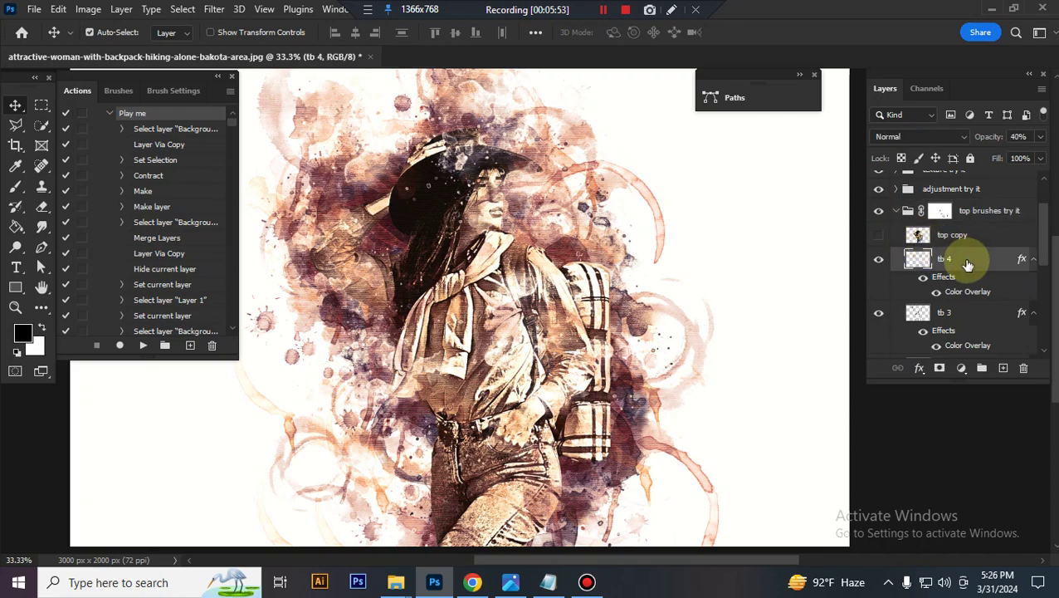
key("ctrl+minus")
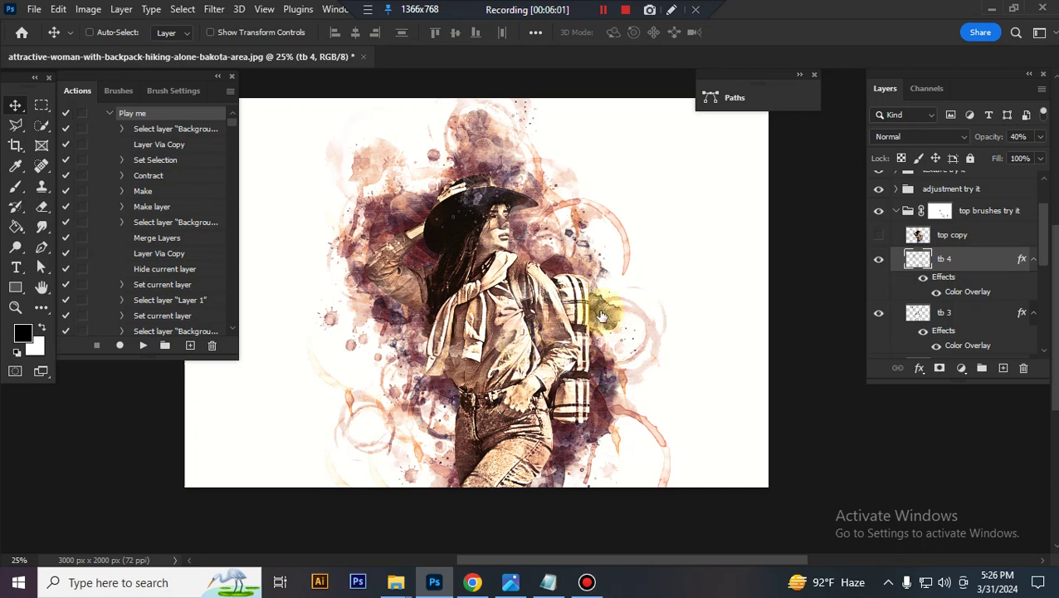
key("ctrl+t")
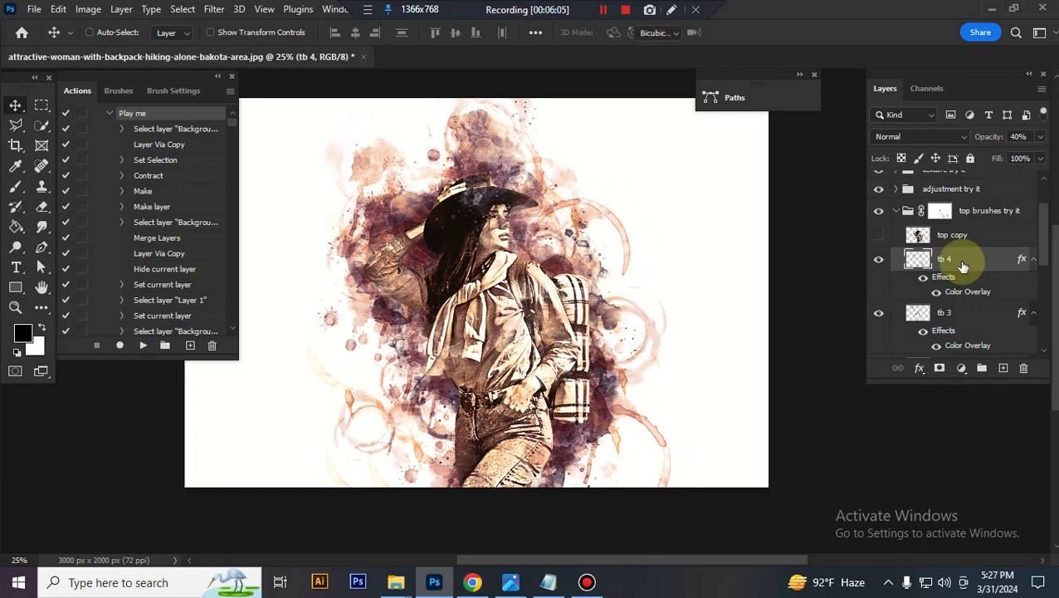
key("ctrl+t")
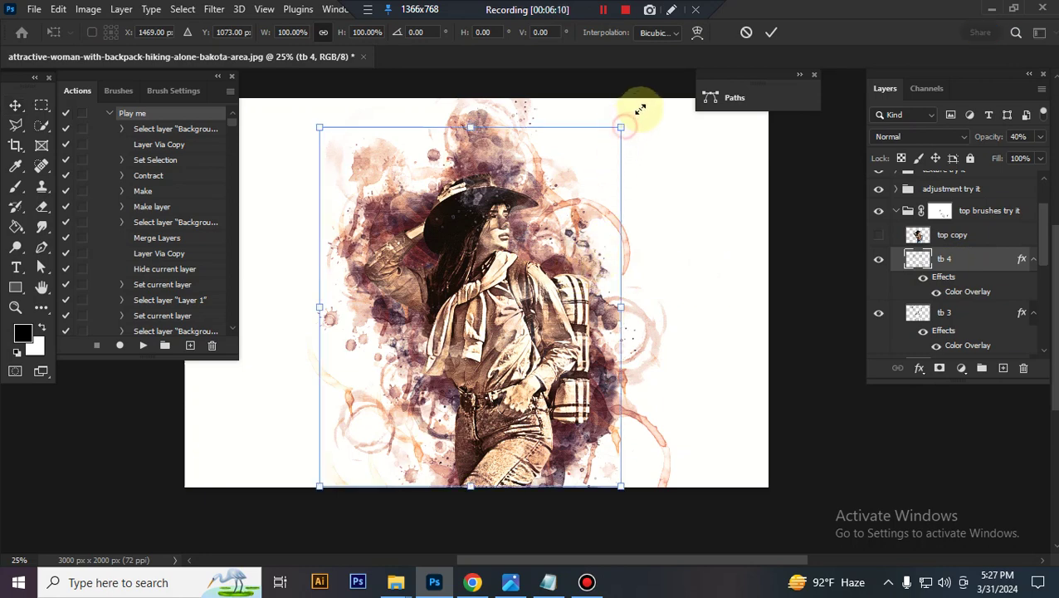
left_click_drag(640, 109, 646, 103)
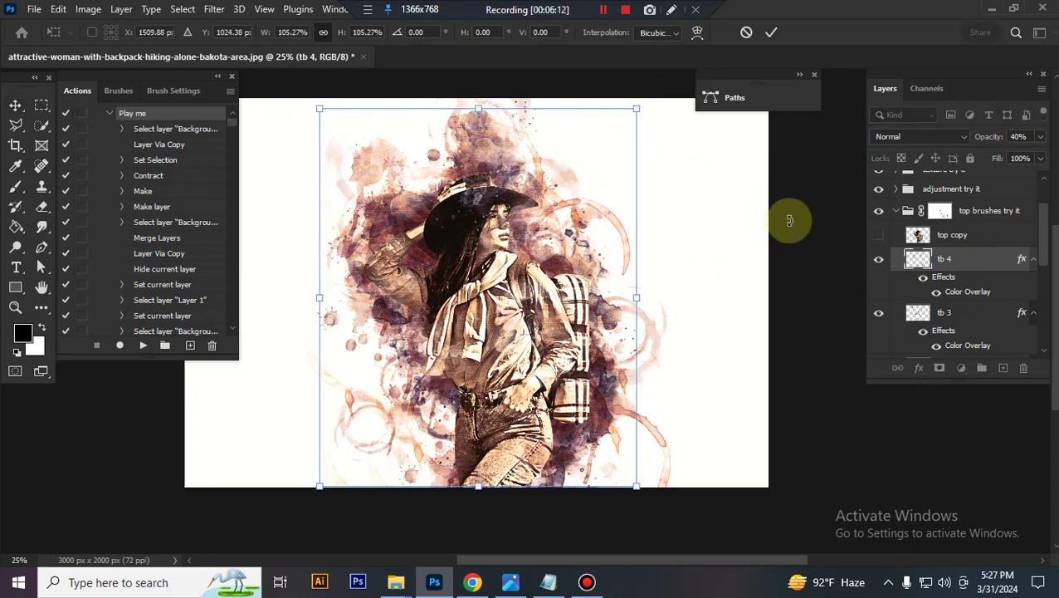
type("150")
key("ctrl+h")
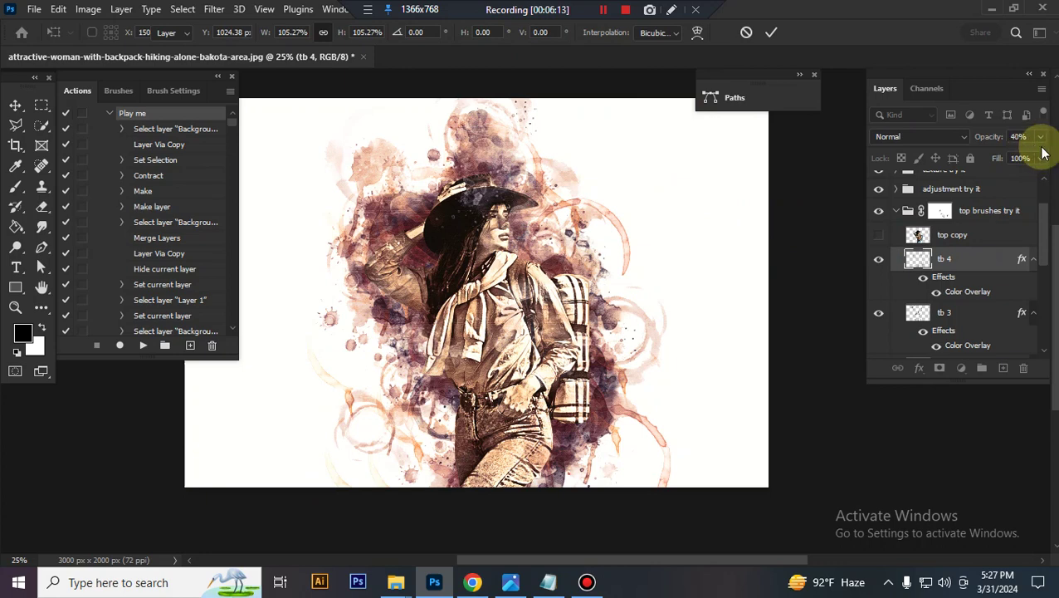
key("Return")
left_click(1043, 137)
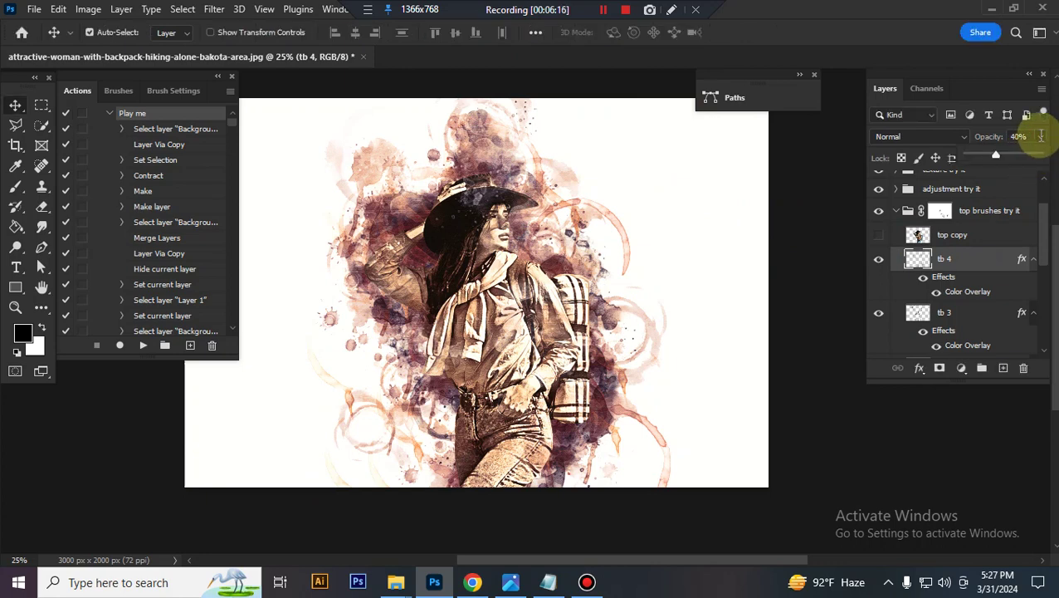
left_click(1014, 156)
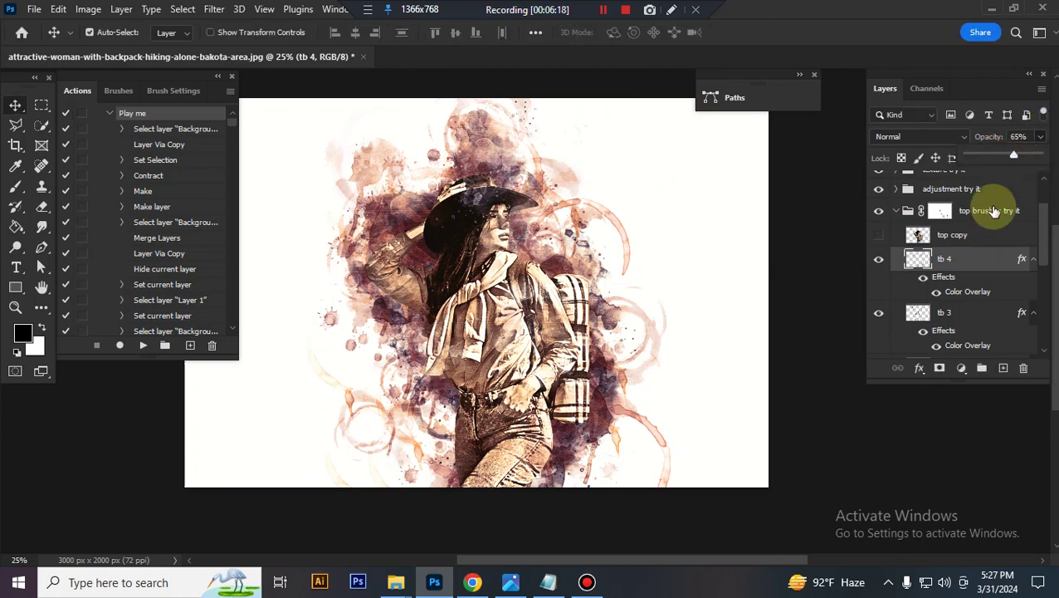
Step: Scale the tb 3 brush layer down to about 98%
left_click(955, 314)
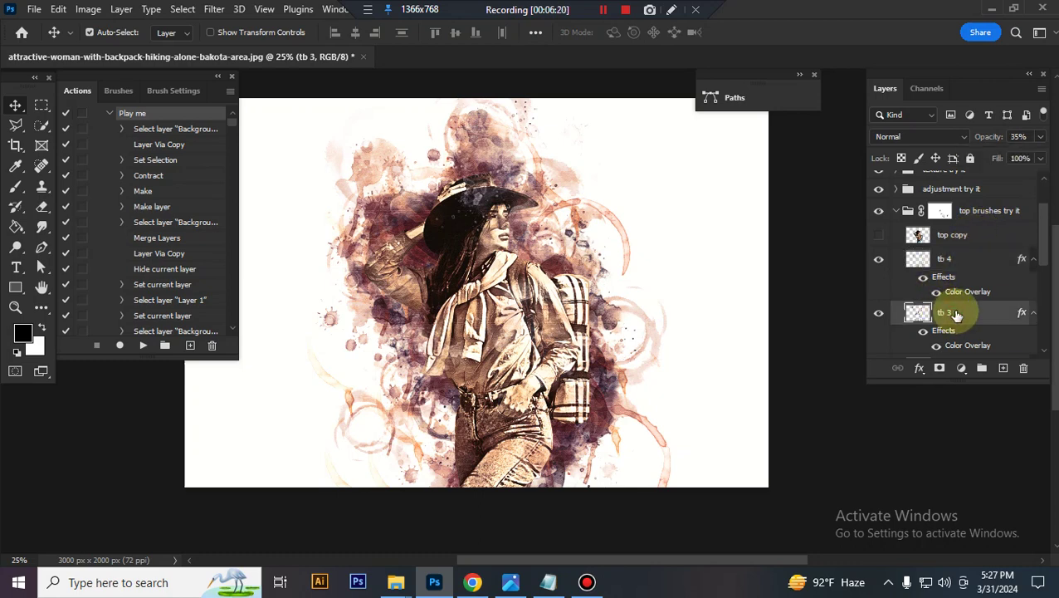
key("ctrl+t")
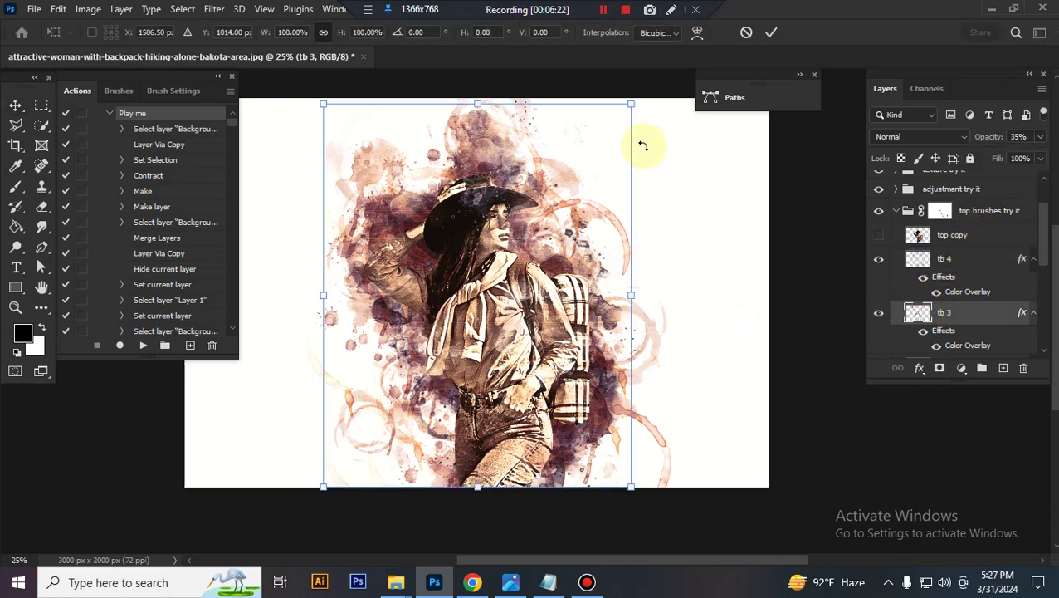
left_click_drag(633, 106, 629, 105)
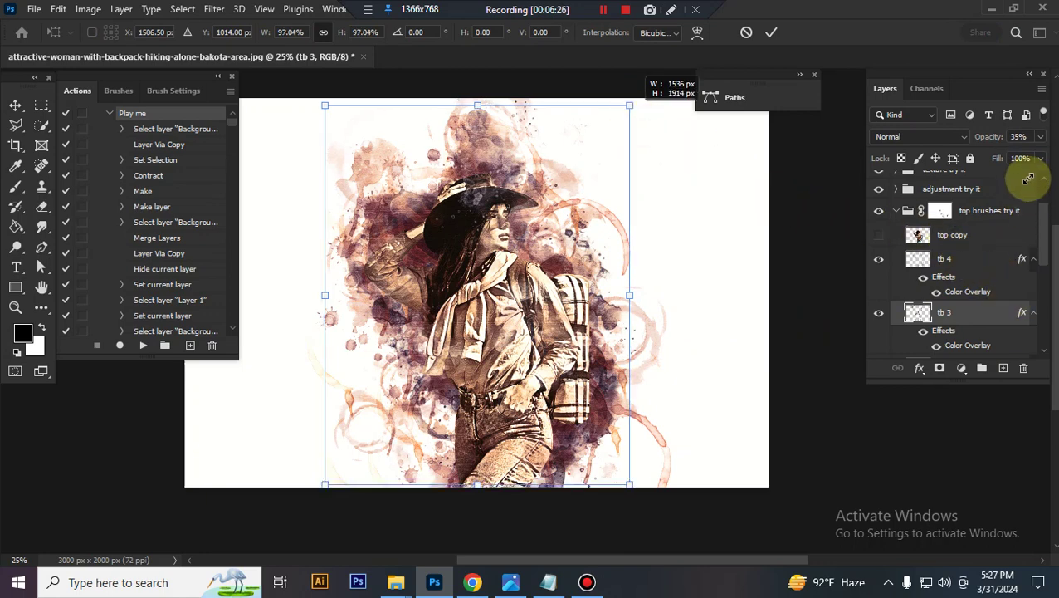
left_click_drag(905, 223, 1020, 181)
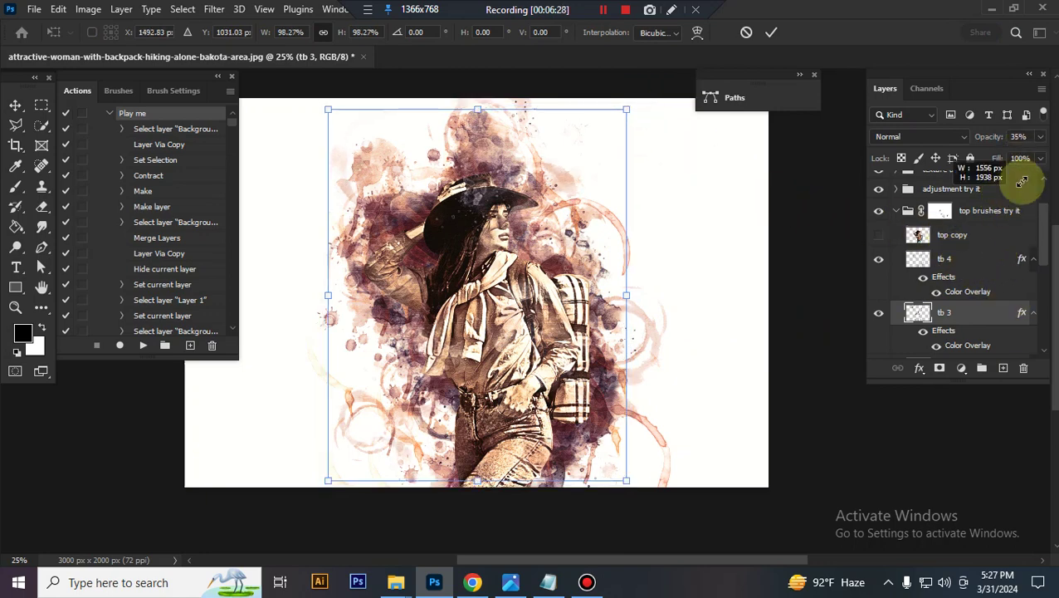
left_click_drag(1021, 181, 999, 217)
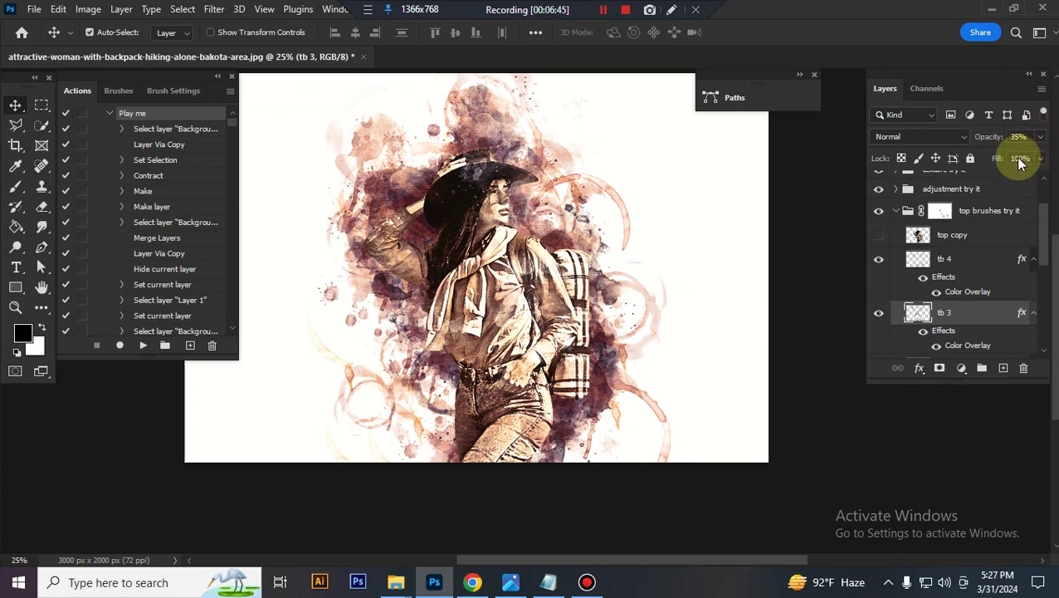
Step: Raise the tb 3 layer's opacity from 35% to 57%
left_click(1040, 136)
left_click_drag(991, 156, 1007, 155)
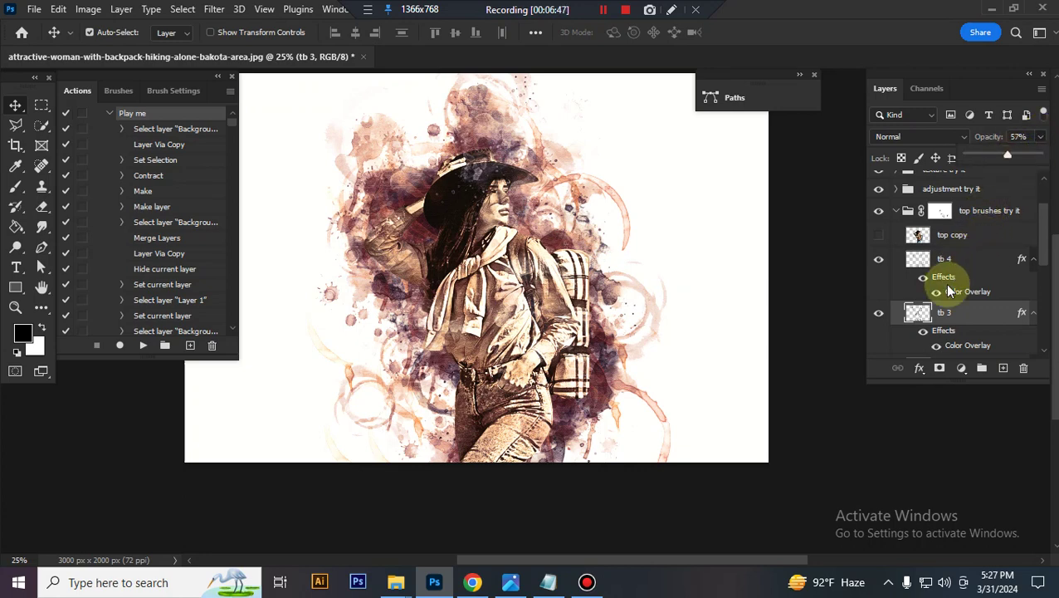
scroll(914, 220, "down", 1)
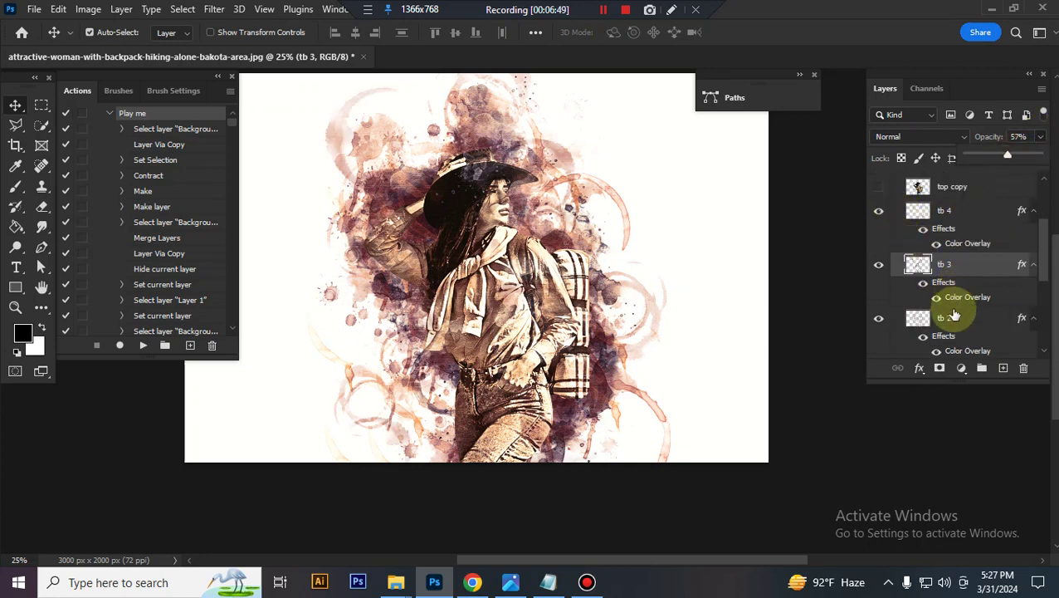
scroll(953, 315, "down", 1)
Step: Shrink the tb 2 brush layer to 94.91%
left_click(968, 280)
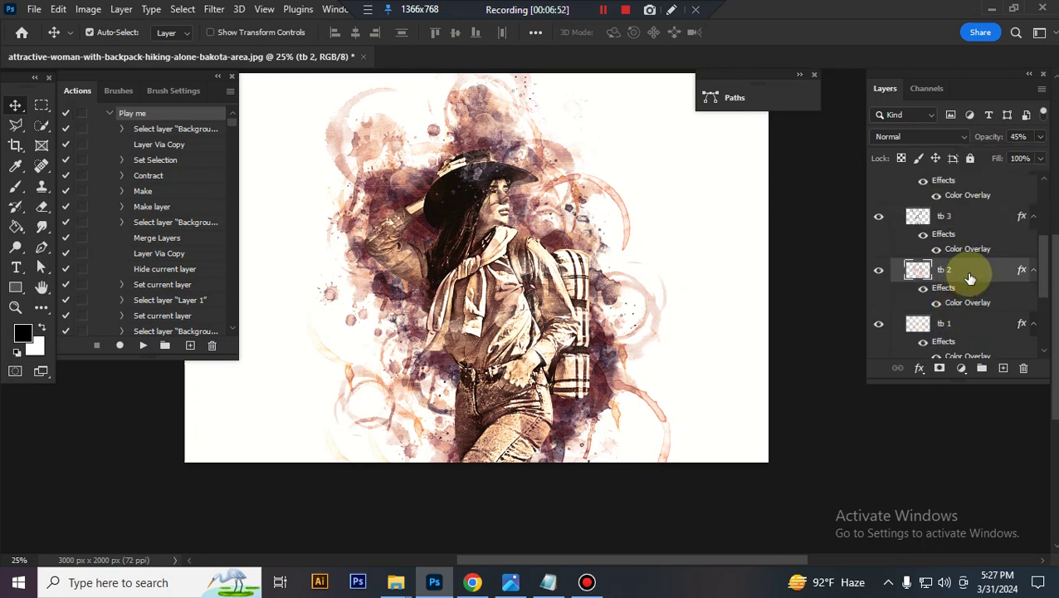
key("ctrl+t")
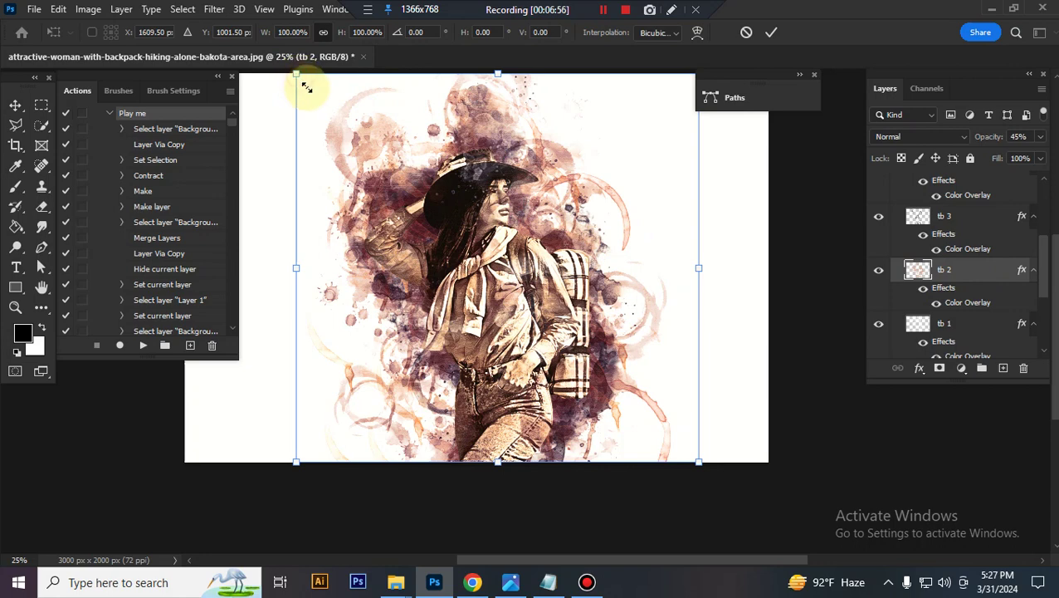
left_click_drag(306, 86, 316, 96)
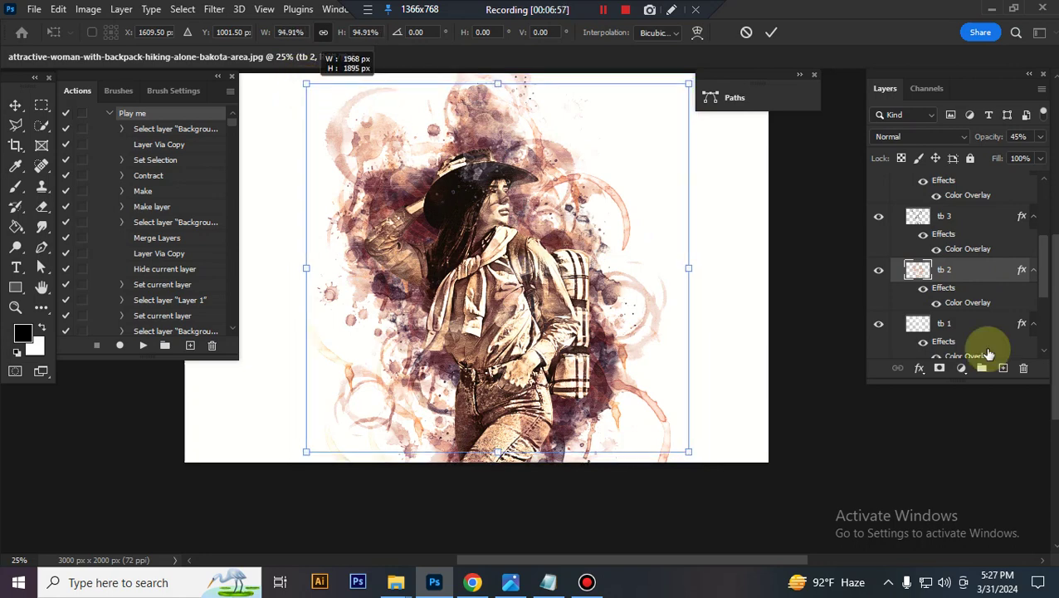
key("Return")
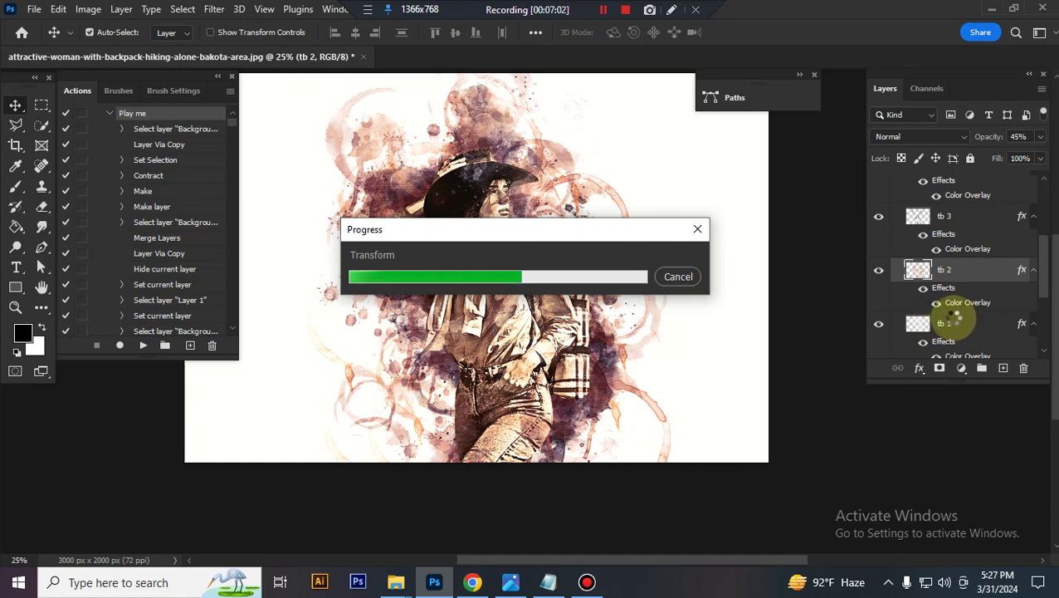
Step: Move the tb 1 brush layer 254 px right and 25 px down
left_click(951, 325)
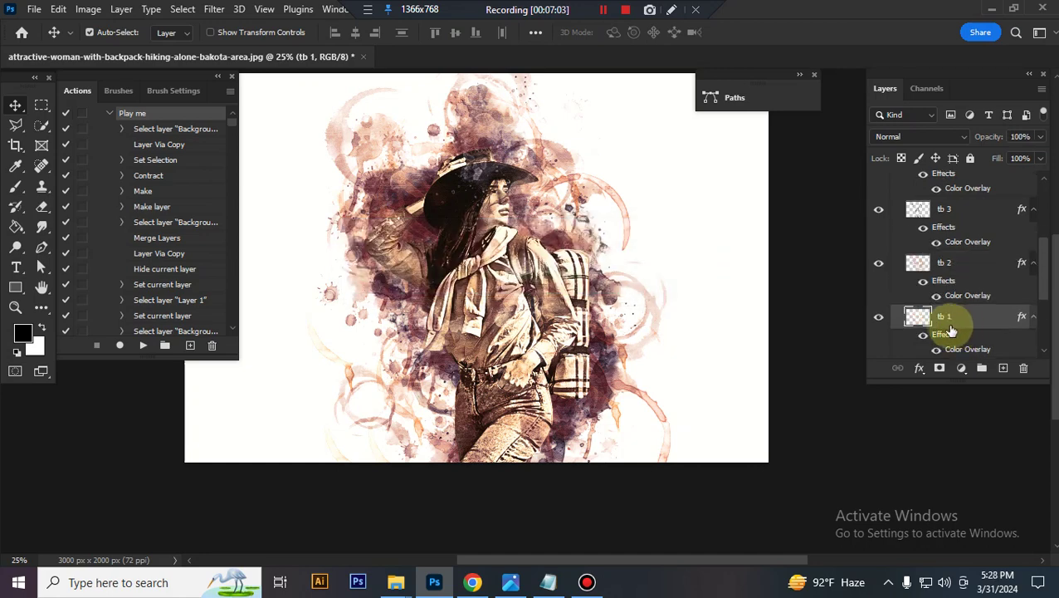
key("ctrl+t")
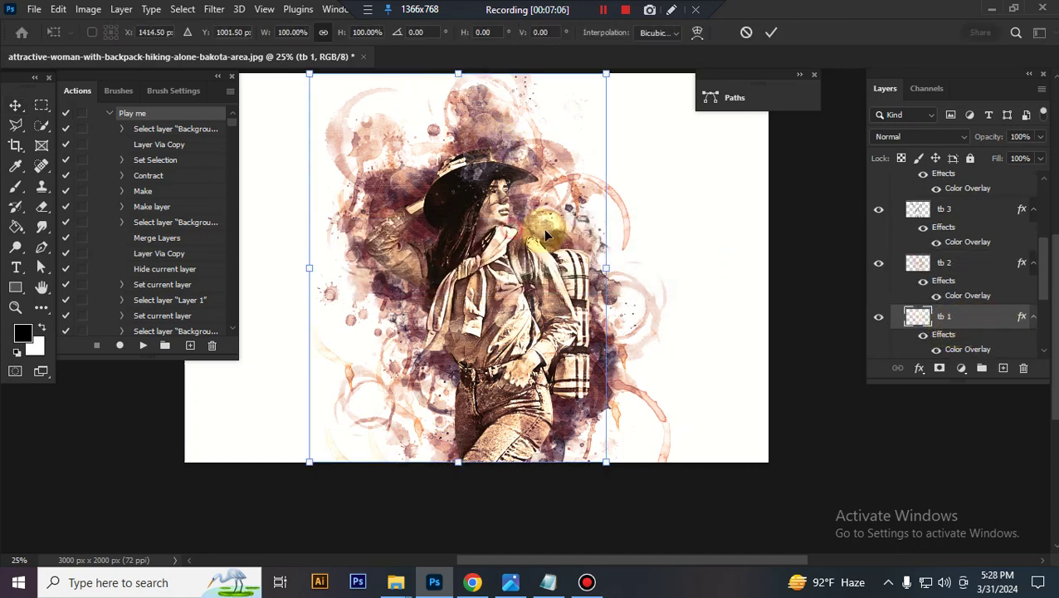
left_click_drag(545, 231, 555, 230)
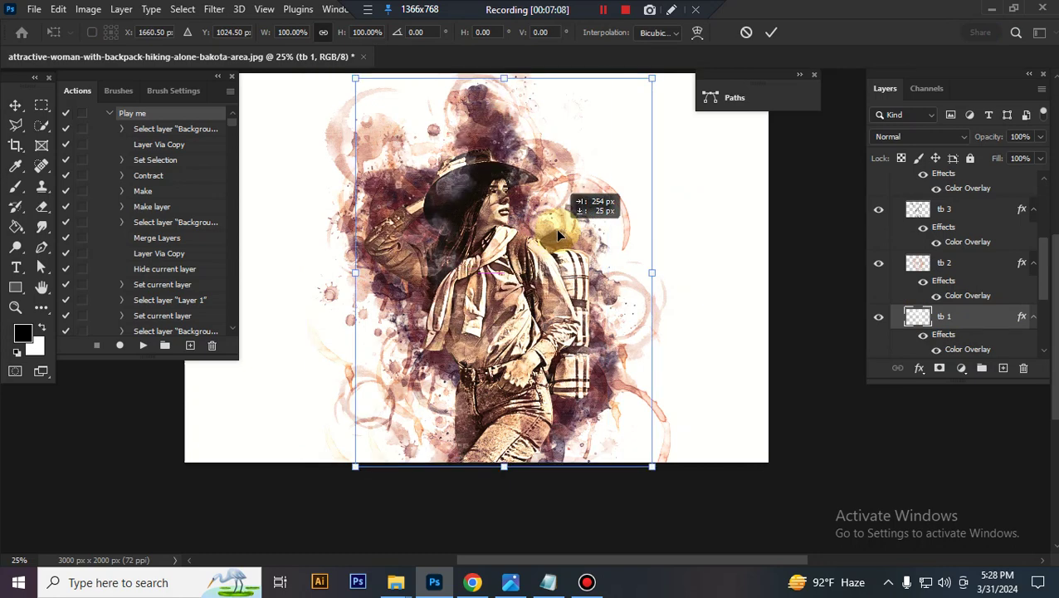
key("Return")
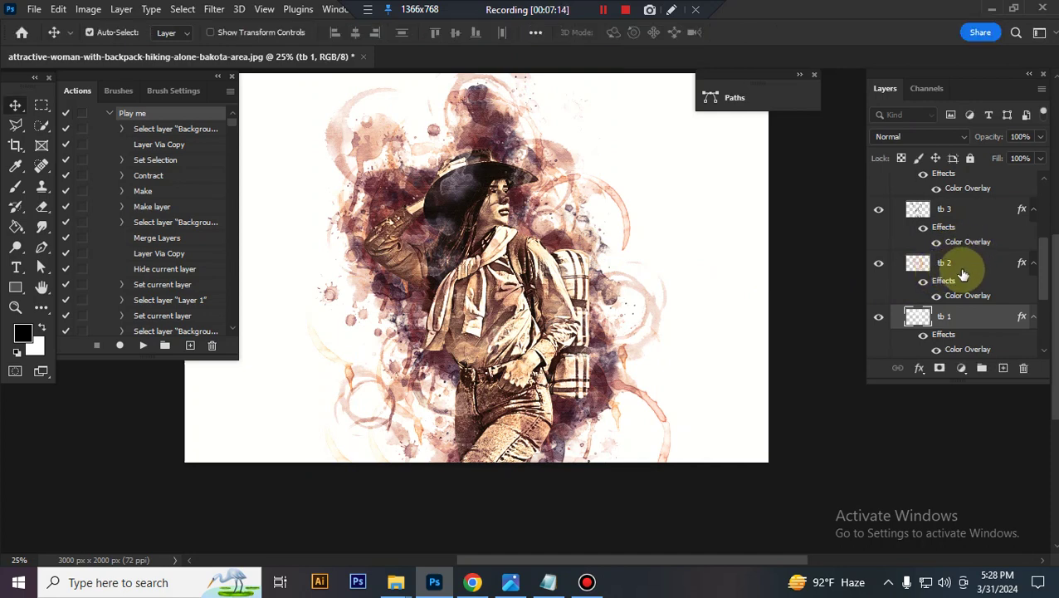
scroll(963, 274, "up", 3)
scroll(963, 274, "up", 3)
Step: Collapse top brushes, toggle Coffee Pattern off and on, and keep its Color blend mode
left_click(895, 274)
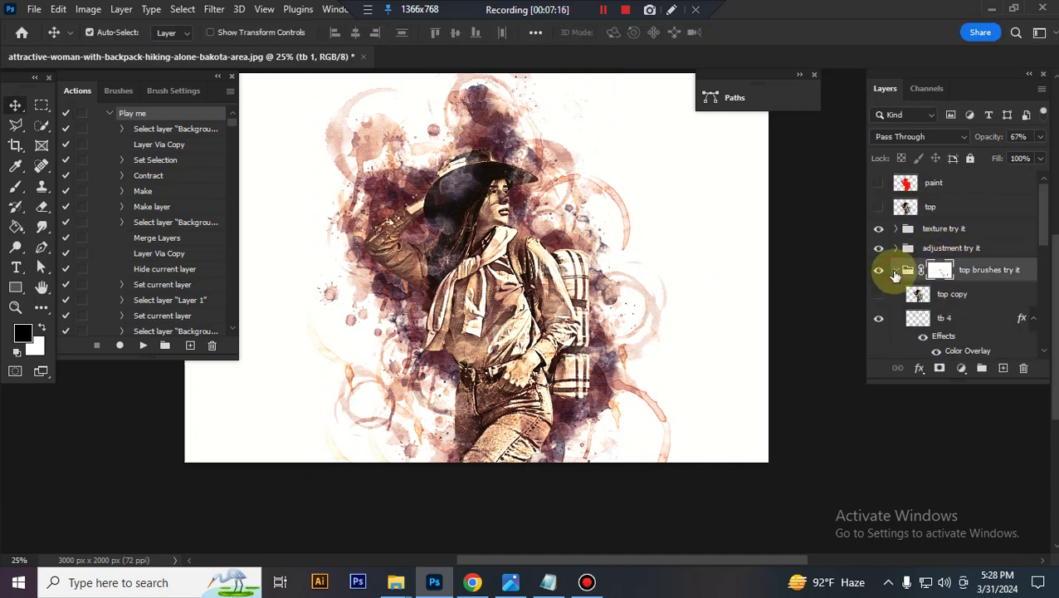
left_click(895, 271)
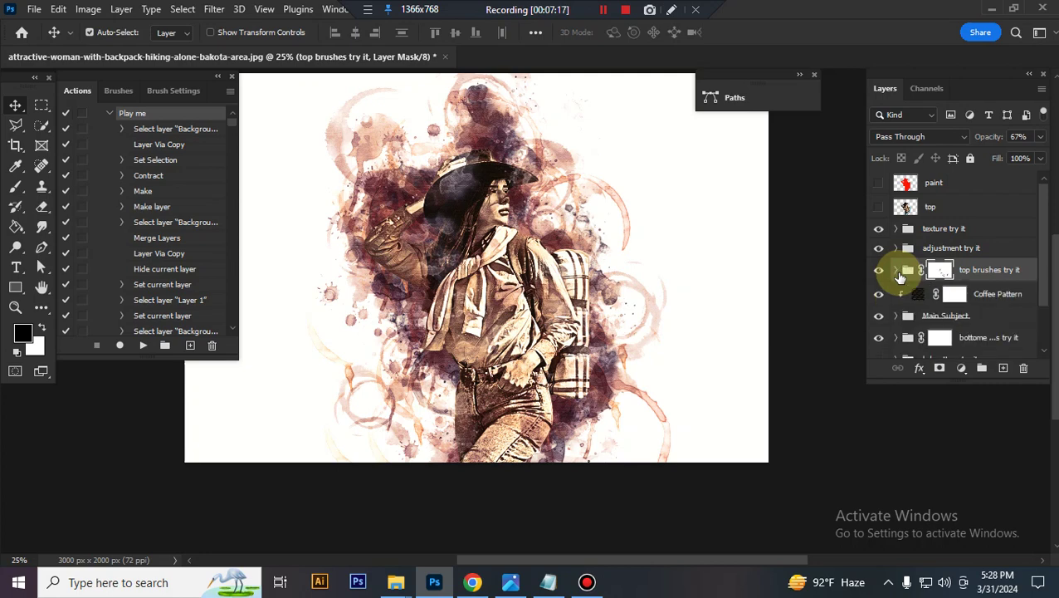
left_click(998, 297)
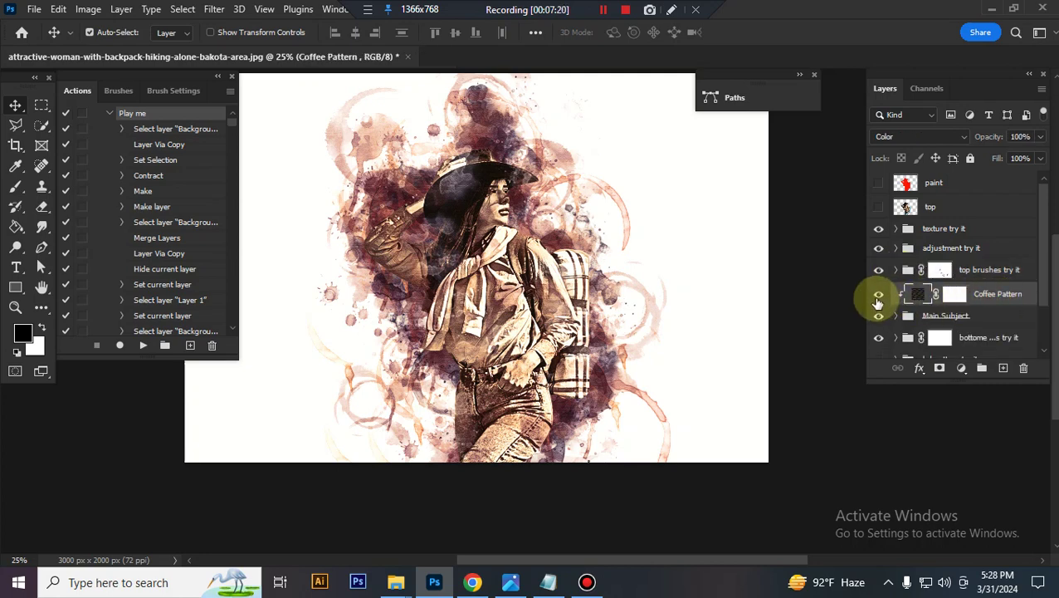
left_click(878, 298)
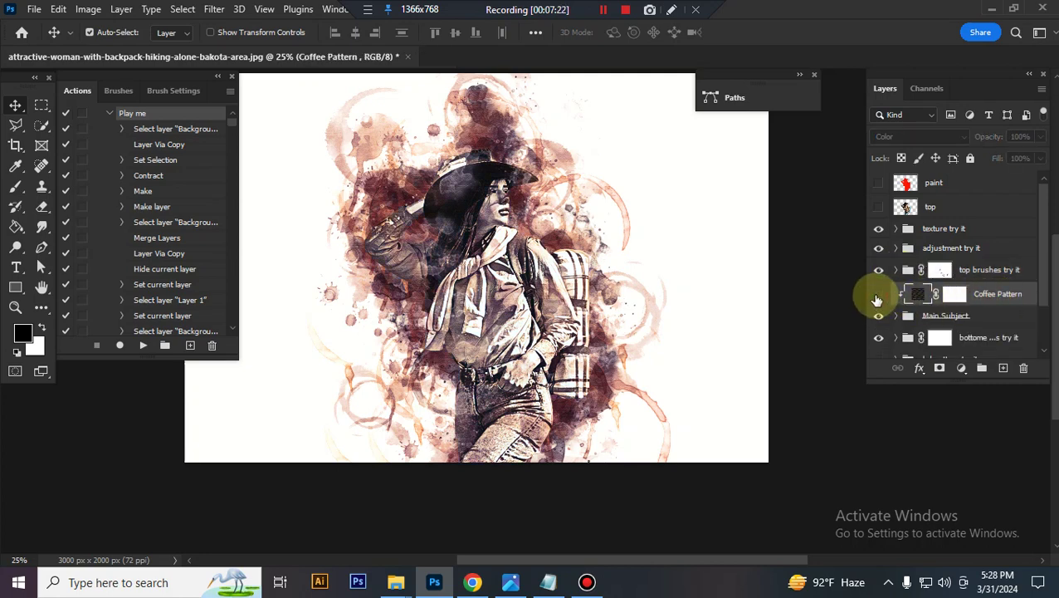
left_click(878, 297)
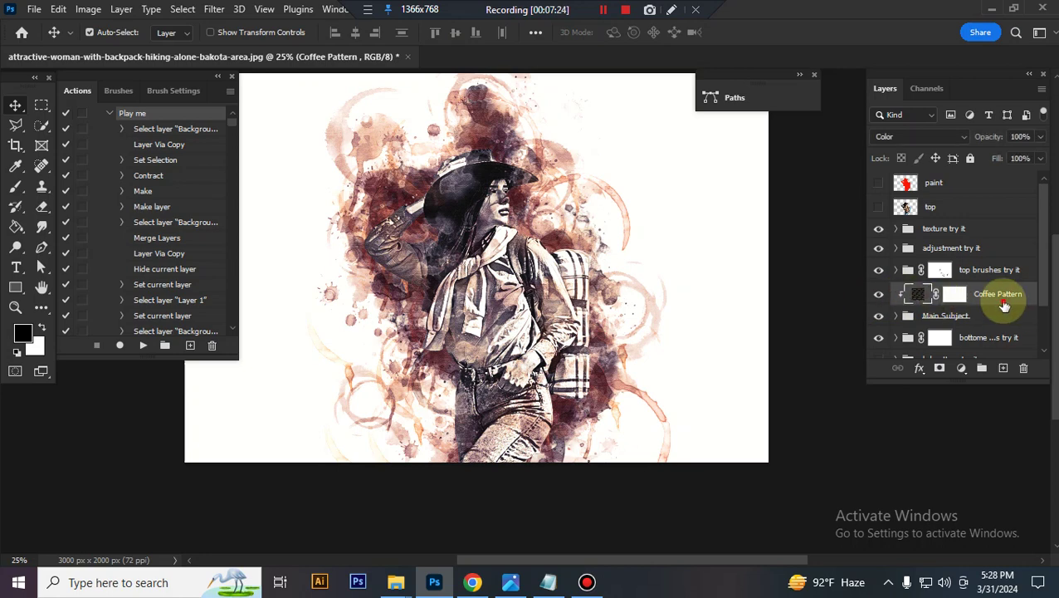
left_click(955, 136)
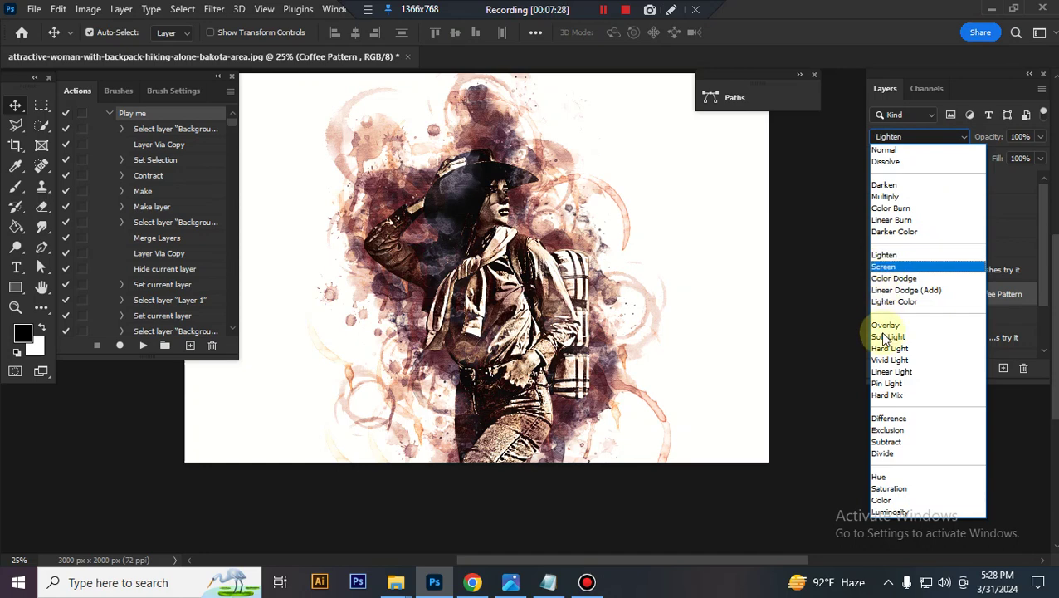
left_click(811, 400)
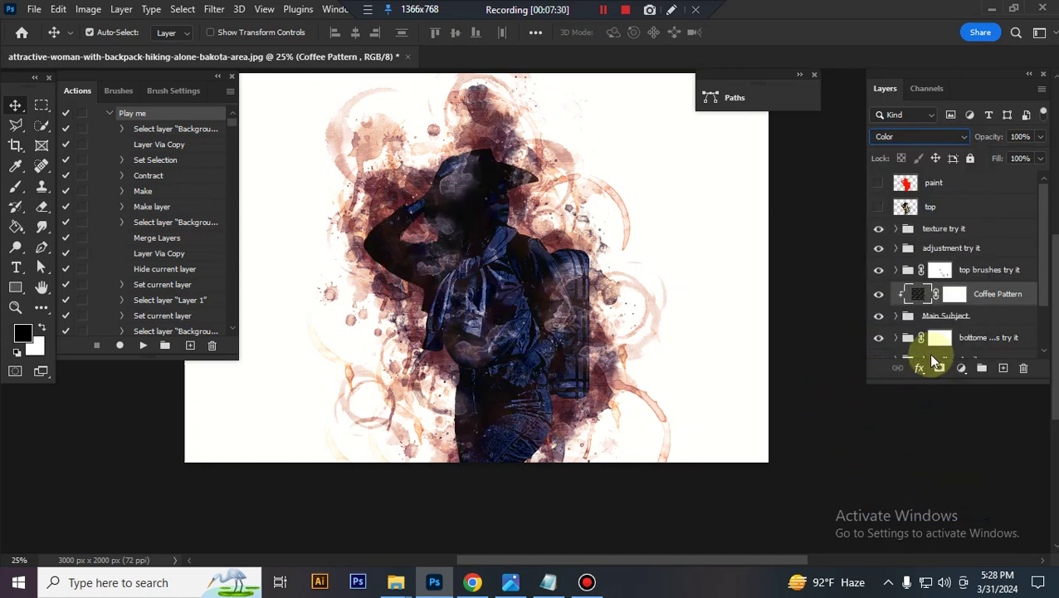
left_click(918, 324)
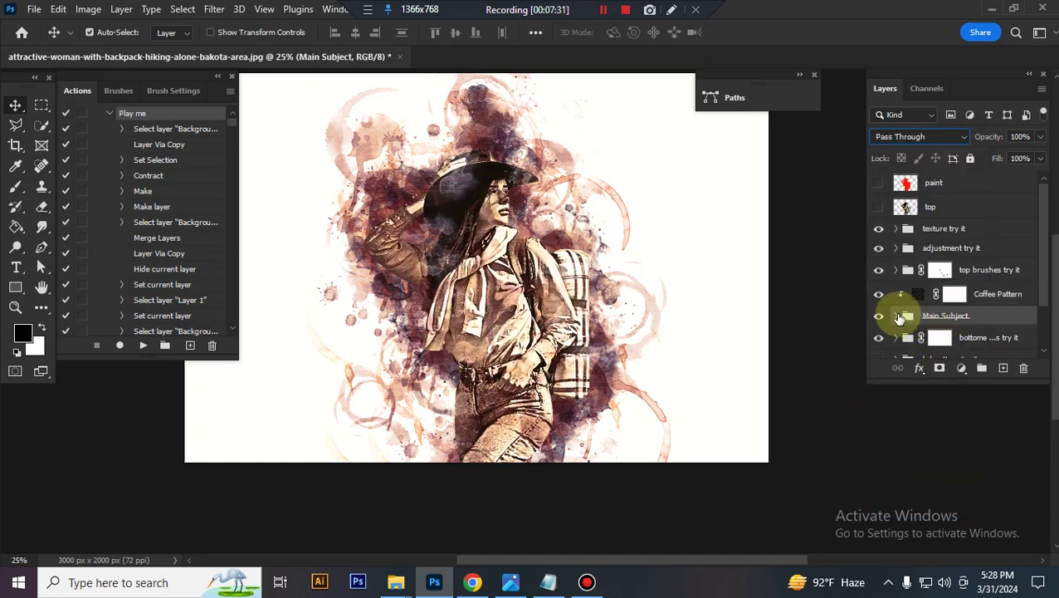
Step: Expand Main Subject and toggle effect 4 through effect 1 off and on to compare
left_click(896, 316)
scroll(963, 307, "down", 2)
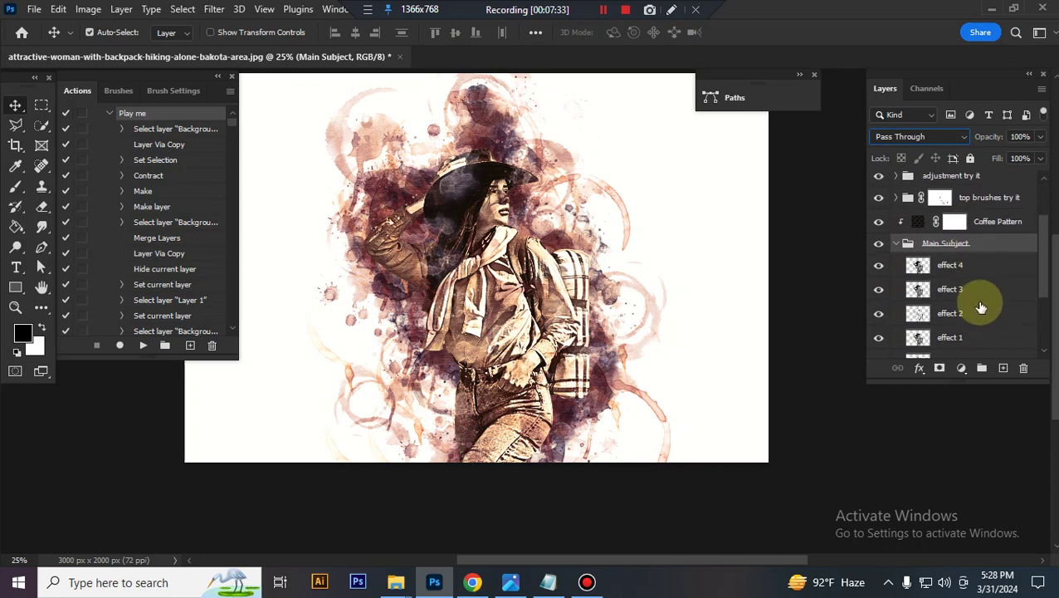
scroll(971, 309, "down", 1)
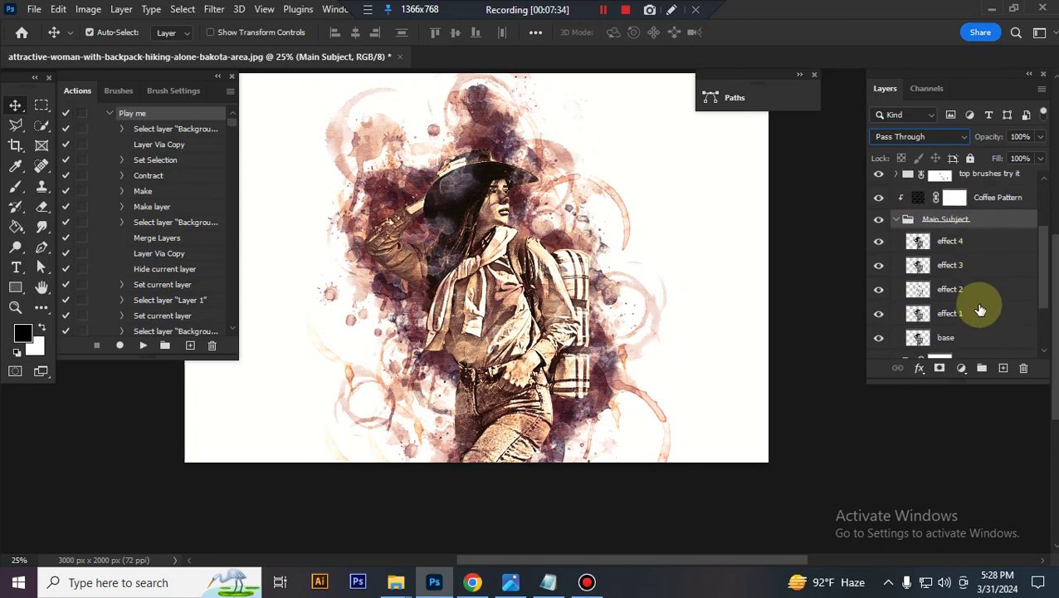
left_click(873, 247)
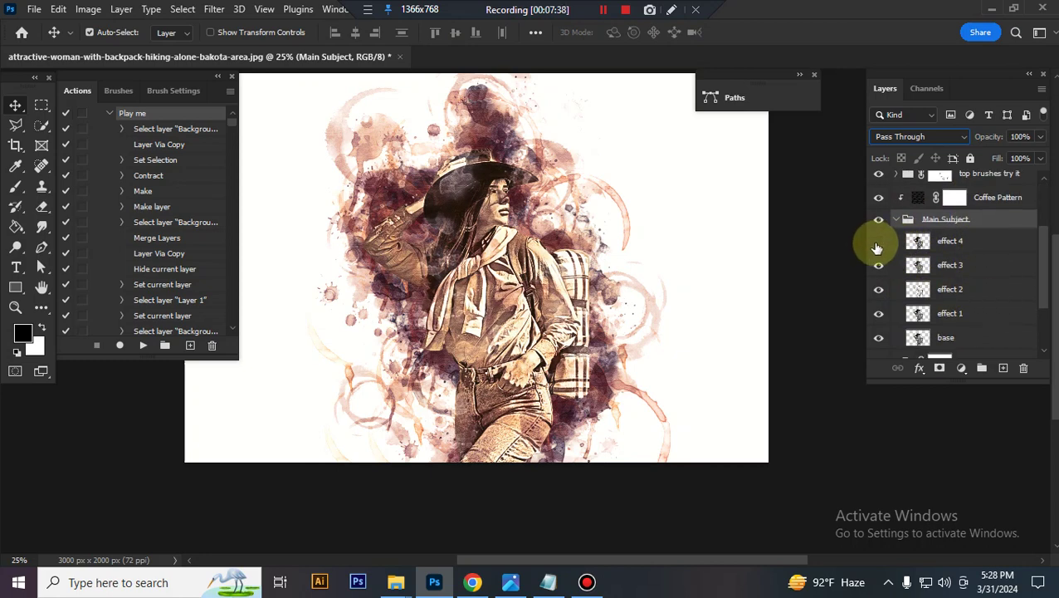
left_click(880, 268)
left_click(883, 271)
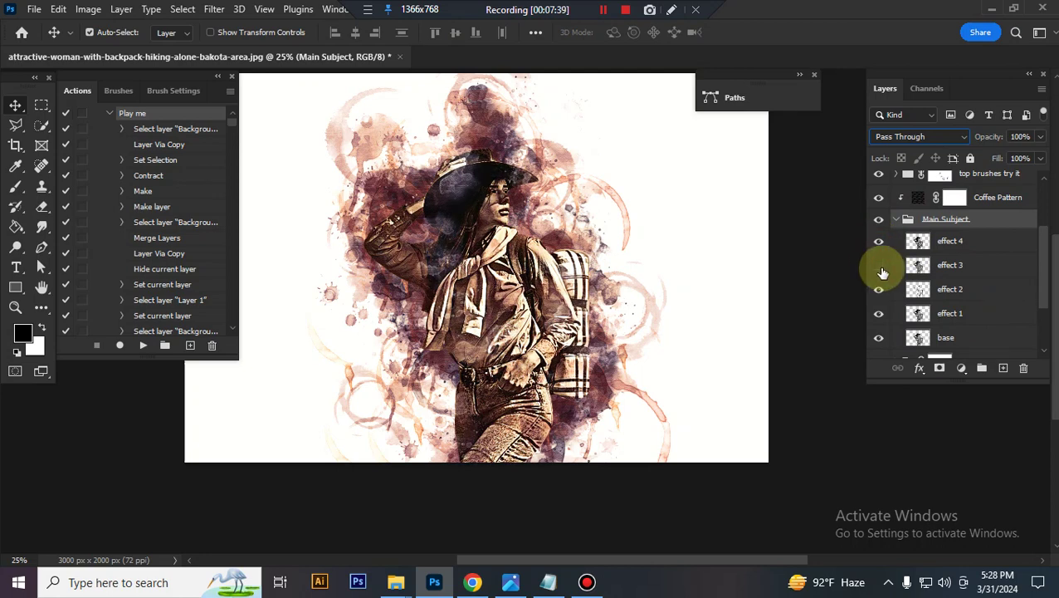
left_click(879, 292)
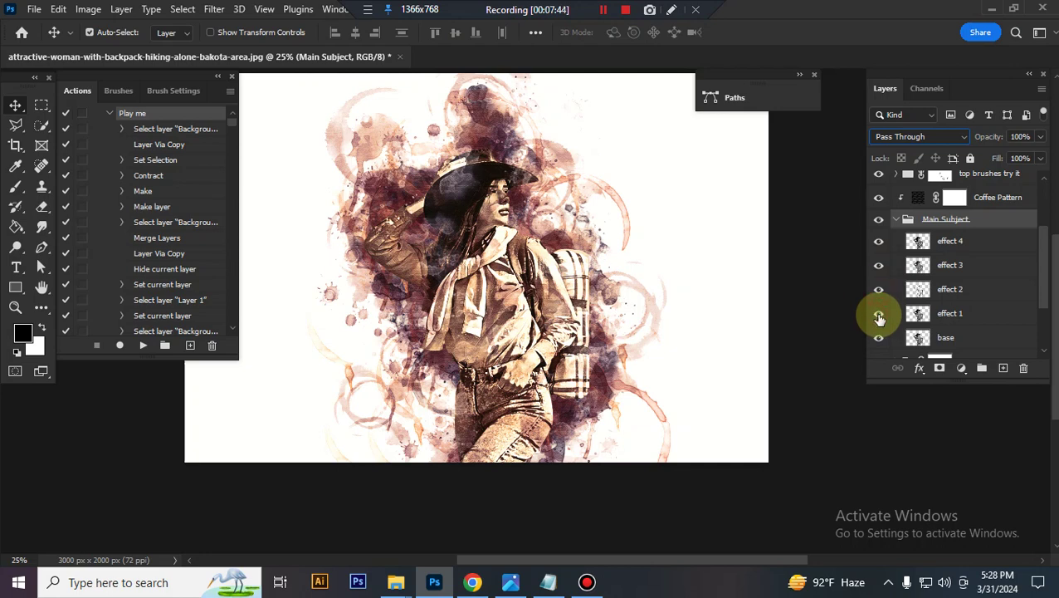
left_click(880, 320)
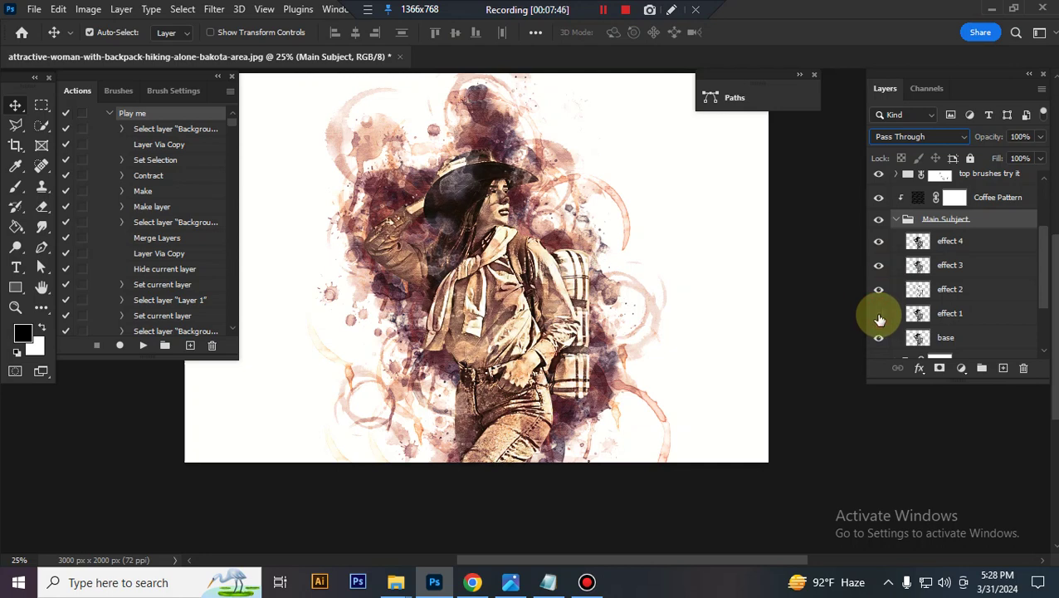
Step: Collapse Main Subject and expand the bottom brushes group
left_click(896, 218)
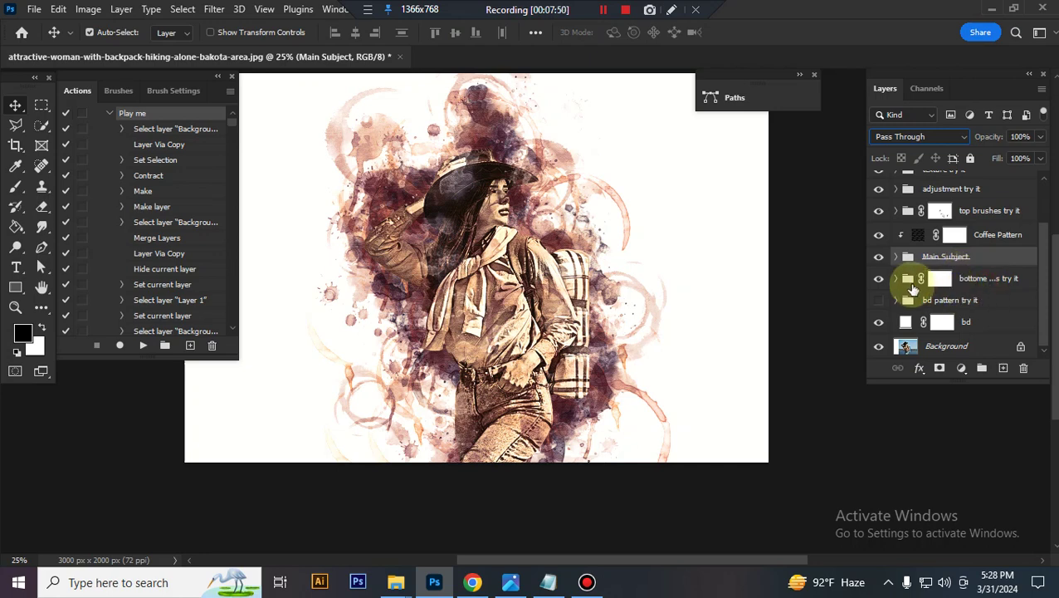
left_click(890, 281)
left_click(894, 280)
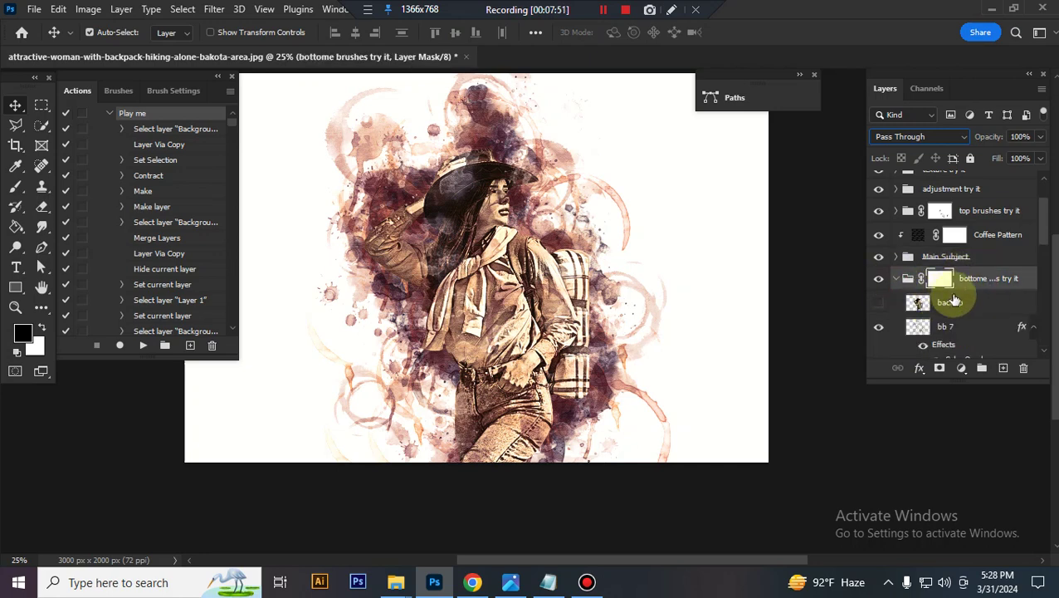
Step: Shrink bb 7 to about 99% and raise its opacity from 52% to 70%
scroll(959, 303, "down", 2)
left_click(963, 257)
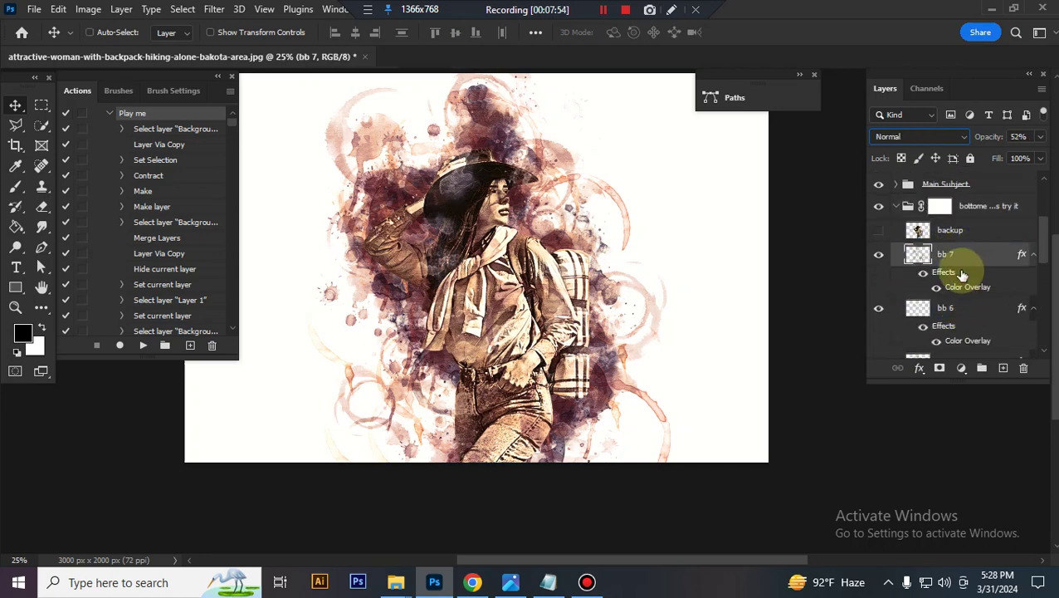
key("ctrl+t")
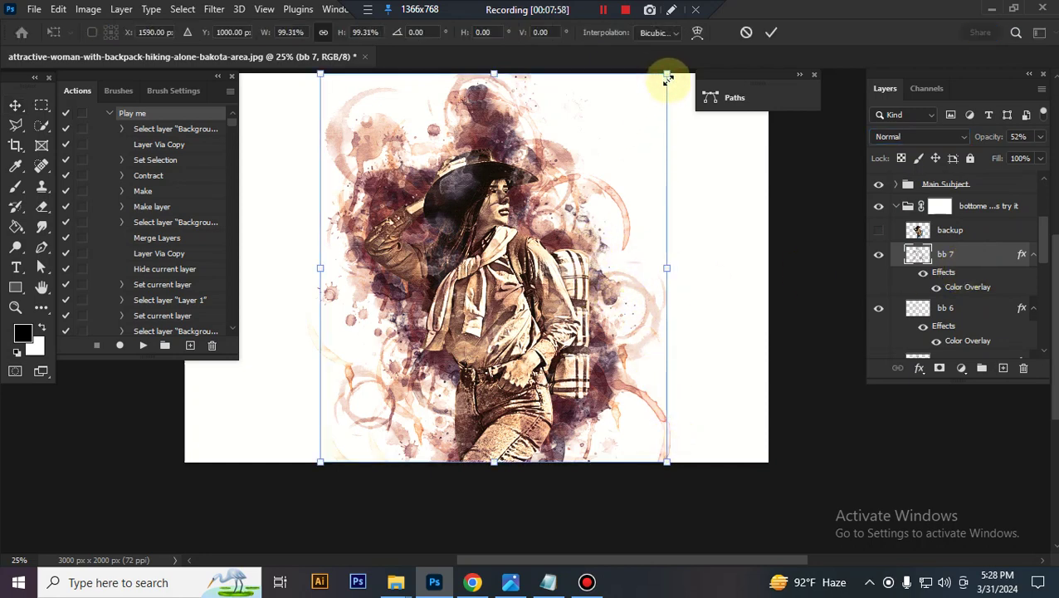
left_click_drag(666, 74, 663, 77)
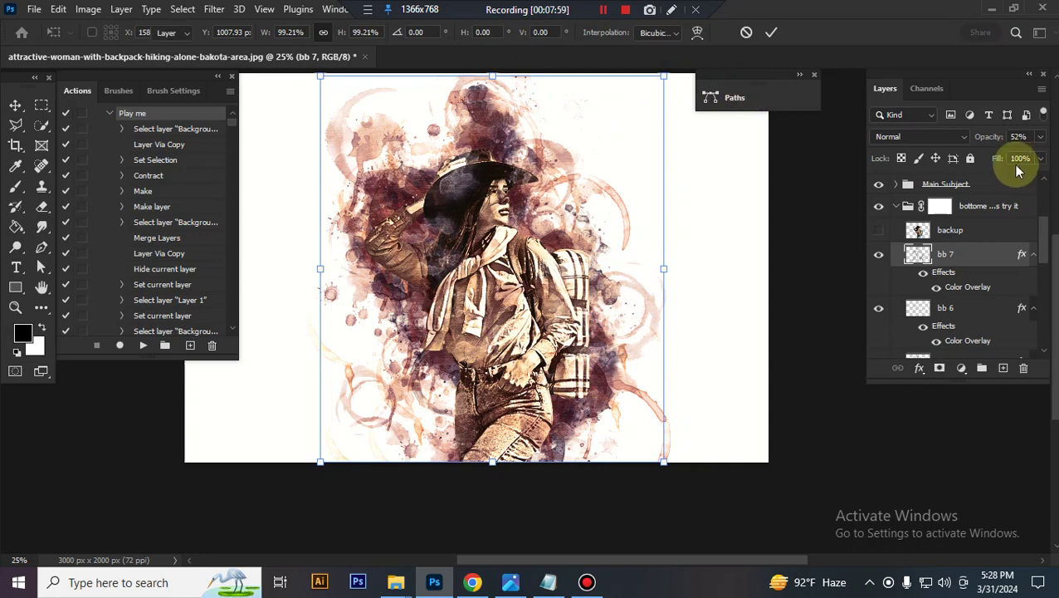
left_click(1019, 138)
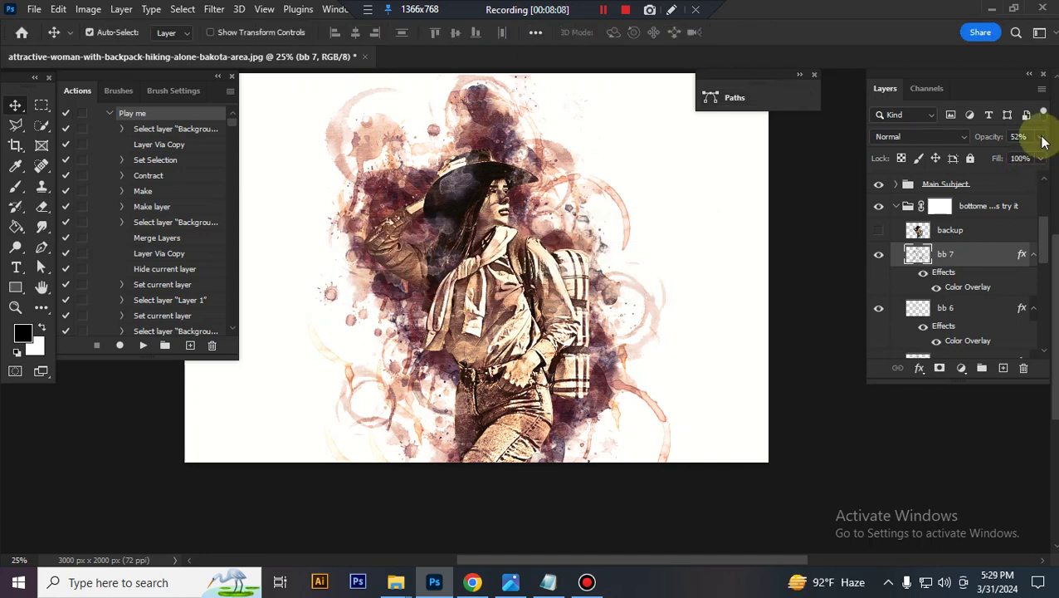
left_click_drag(1044, 139, 1020, 157)
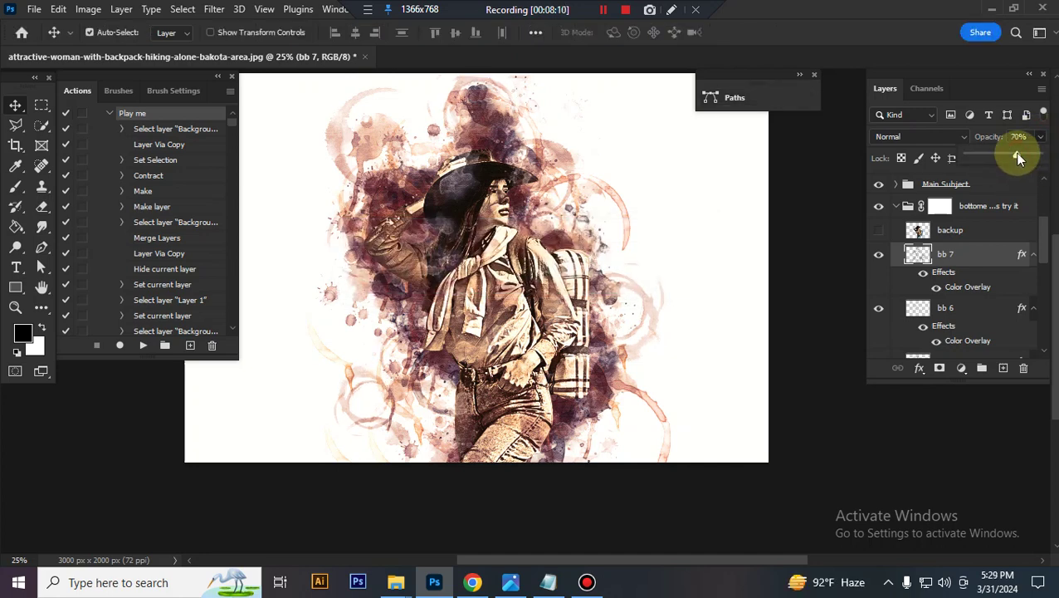
Step: Enlarge the bb 6 brush layer slightly
left_click(955, 311)
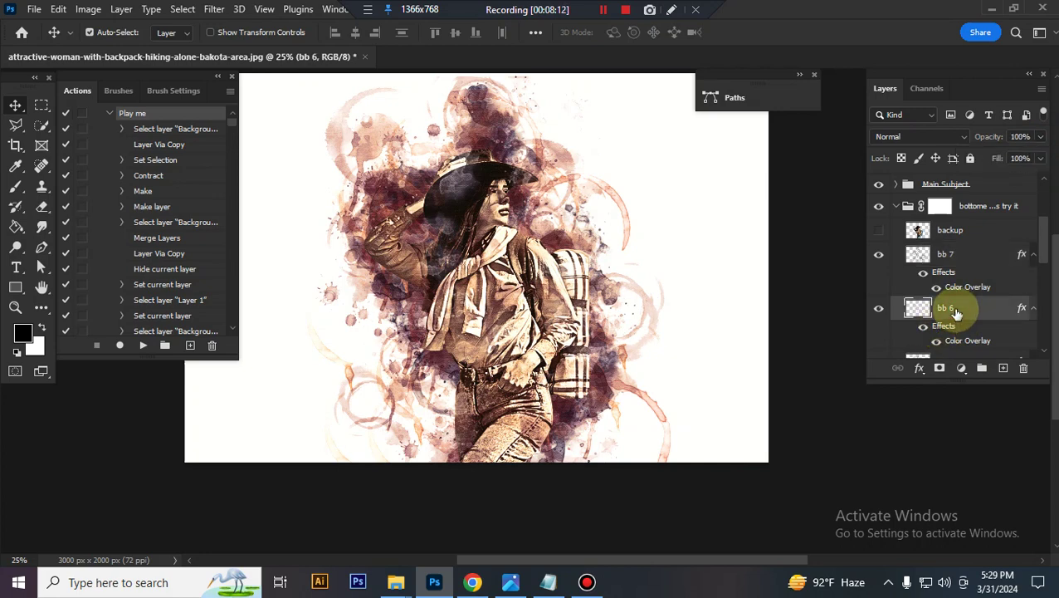
key("ctrl+t")
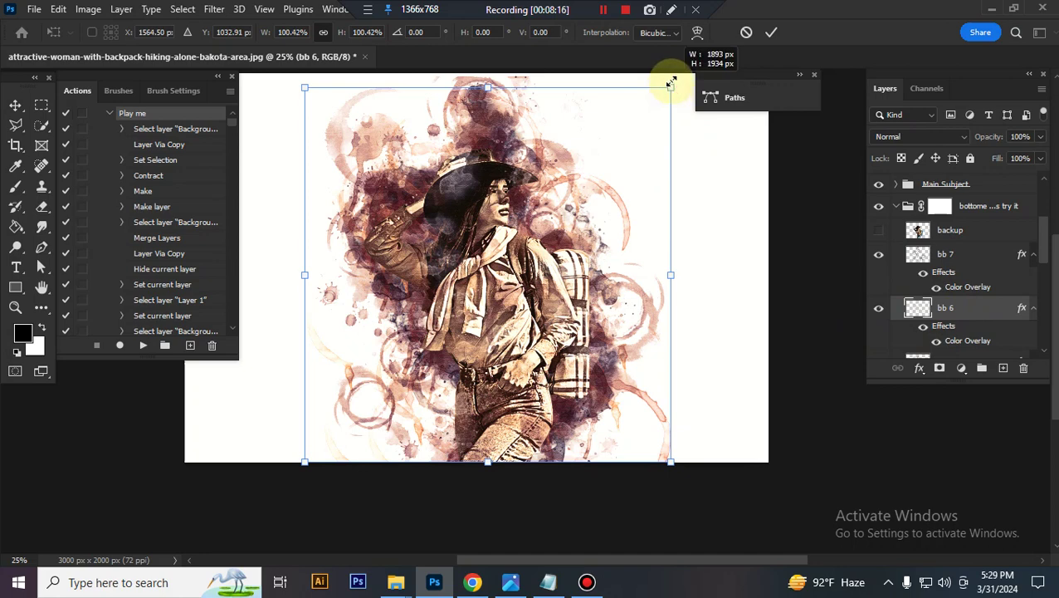
left_click_drag(671, 88, 679, 79)
key("Return")
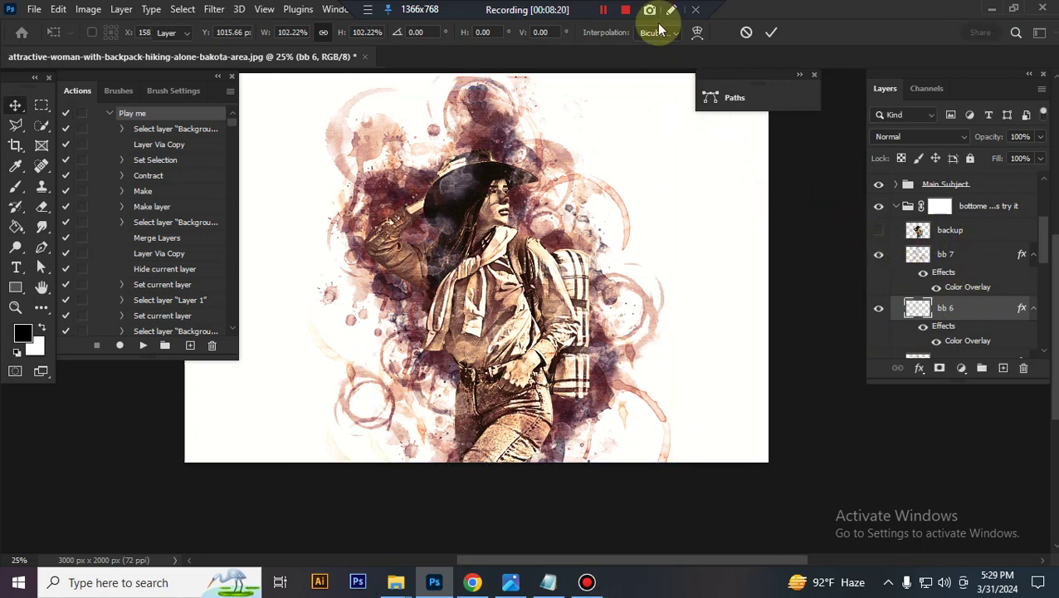
scroll(961, 265, "down", 3)
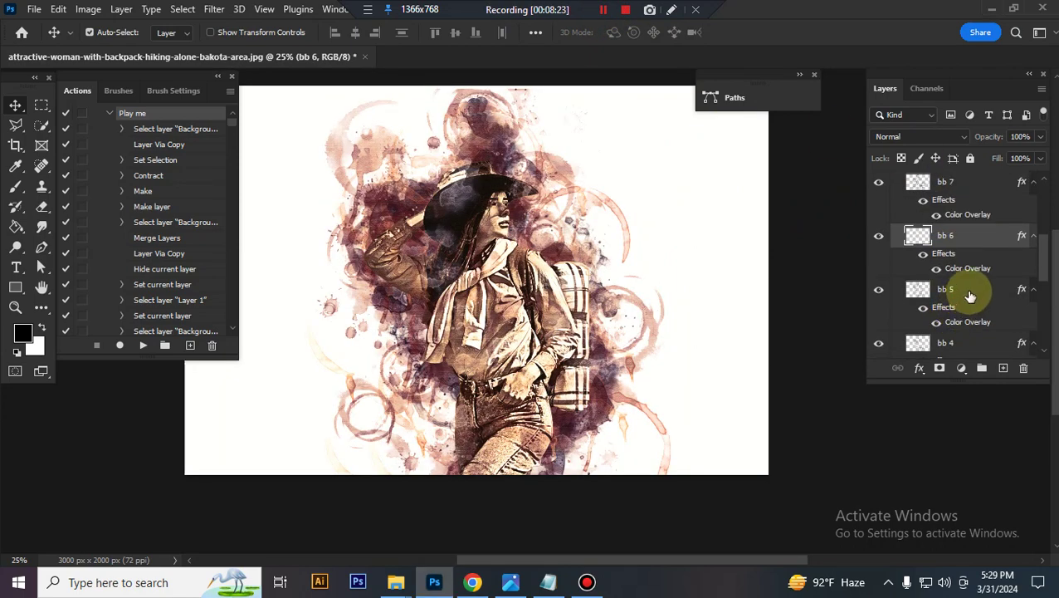
Step: Enlarge the bb 5 brush layer to about 102.8%
left_click(969, 299)
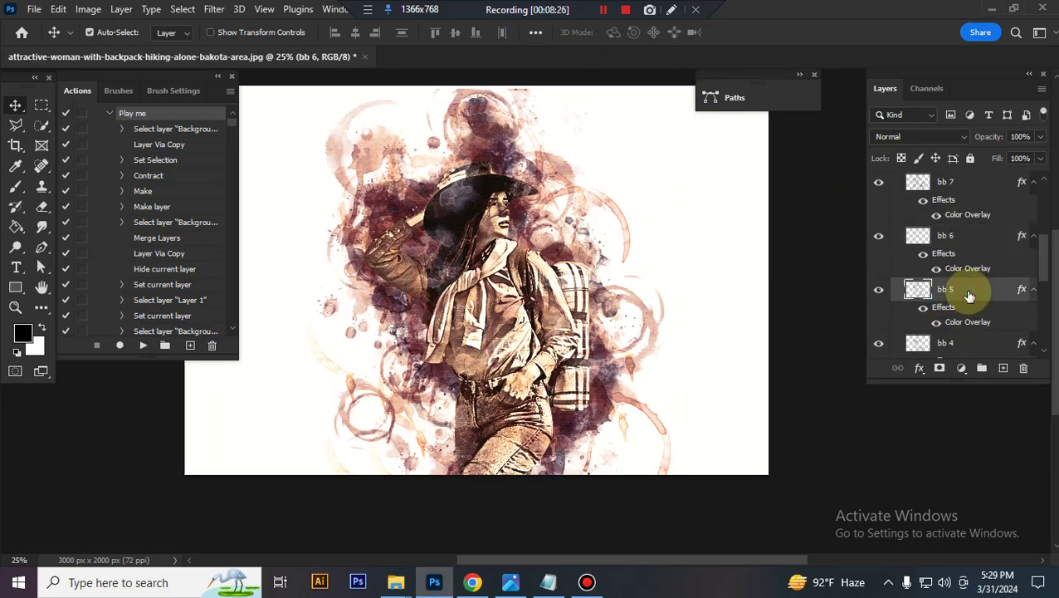
key("ctrl+t")
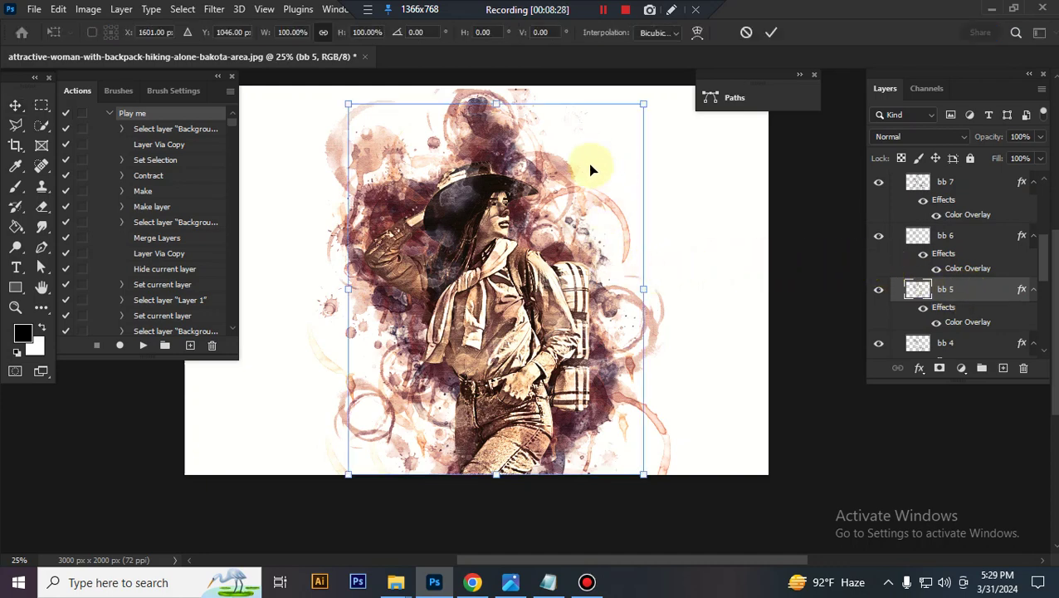
left_click_drag(347, 105, 343, 100)
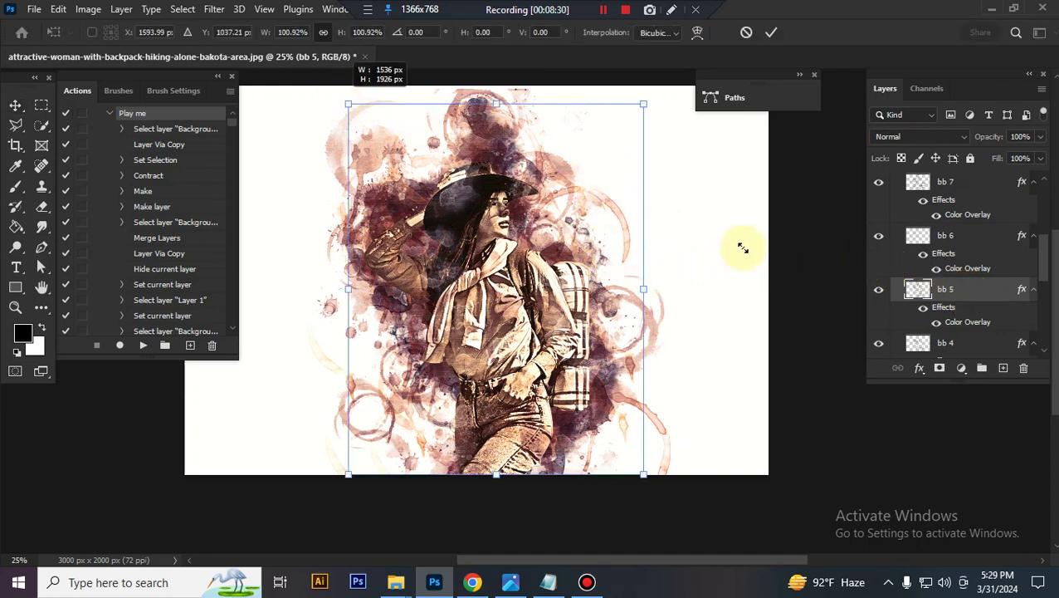
key("Return")
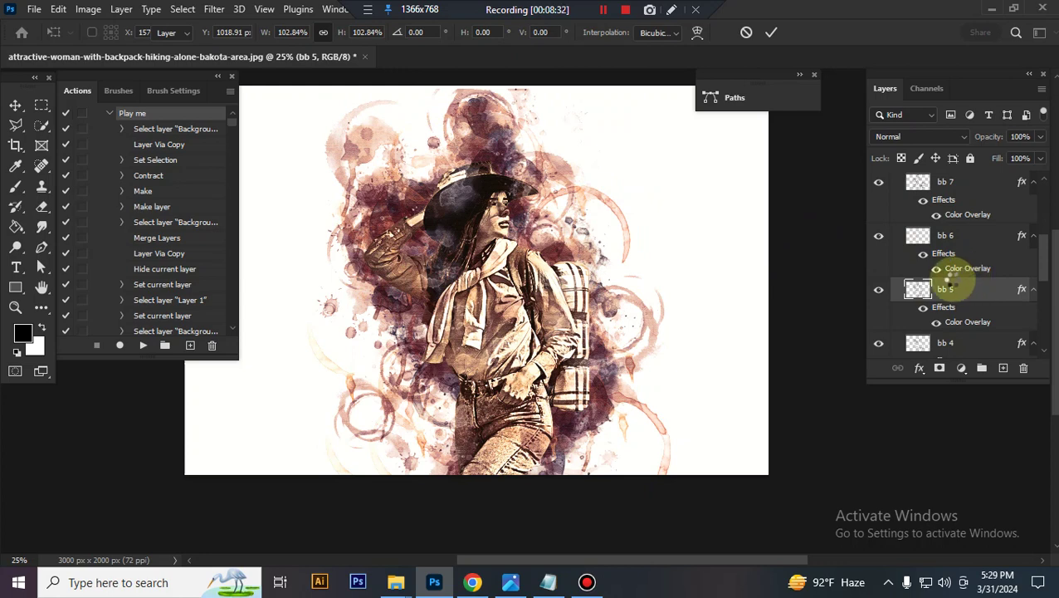
Step: Enlarge the bb 3 brush layer to about 103%
scroll(946, 290, "down", 2)
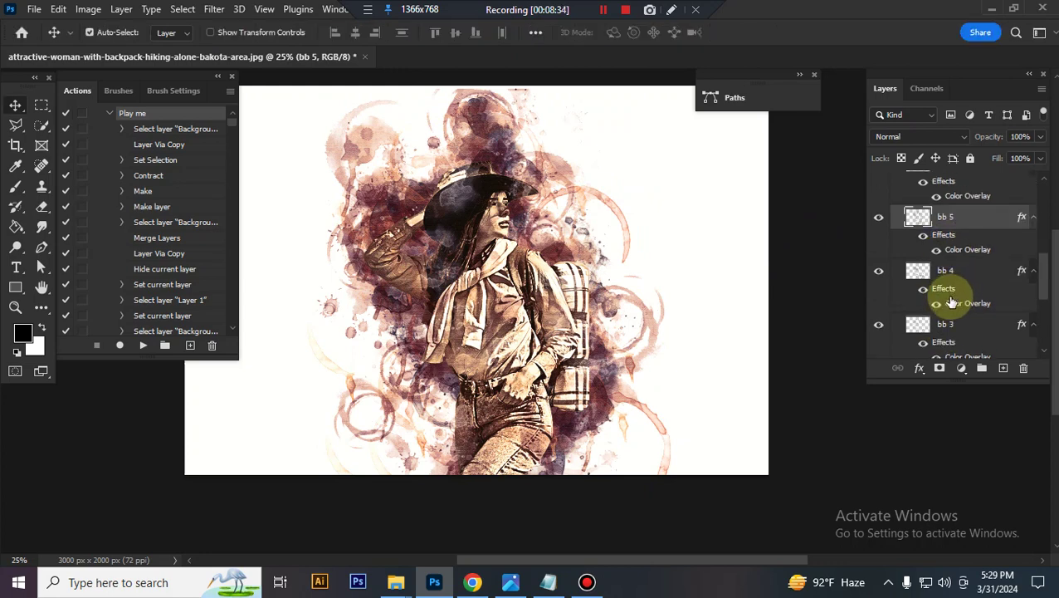
scroll(953, 300, "down", 2)
left_click(955, 285)
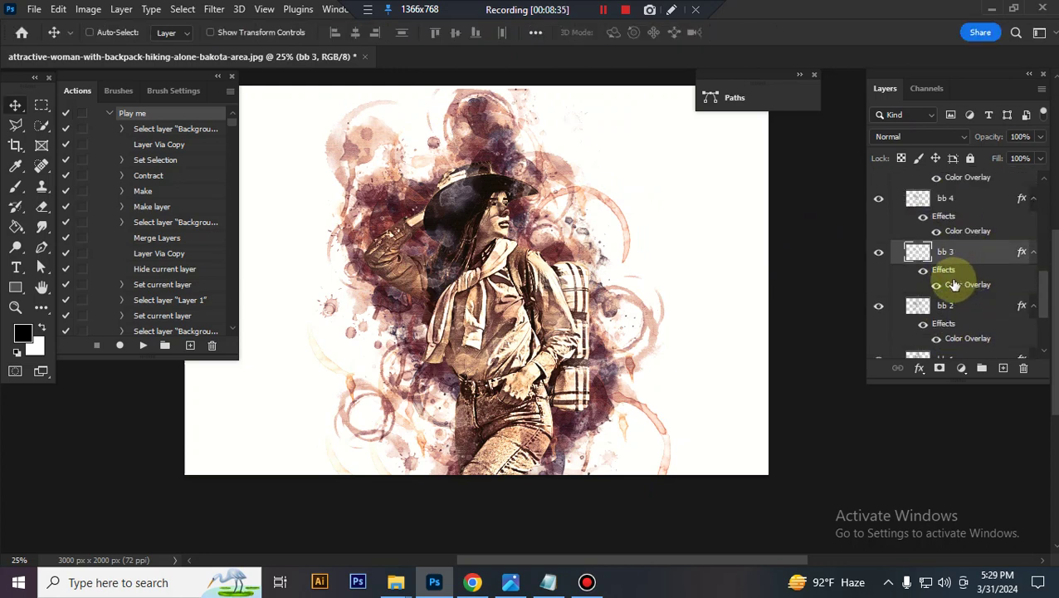
key("ctrl+t")
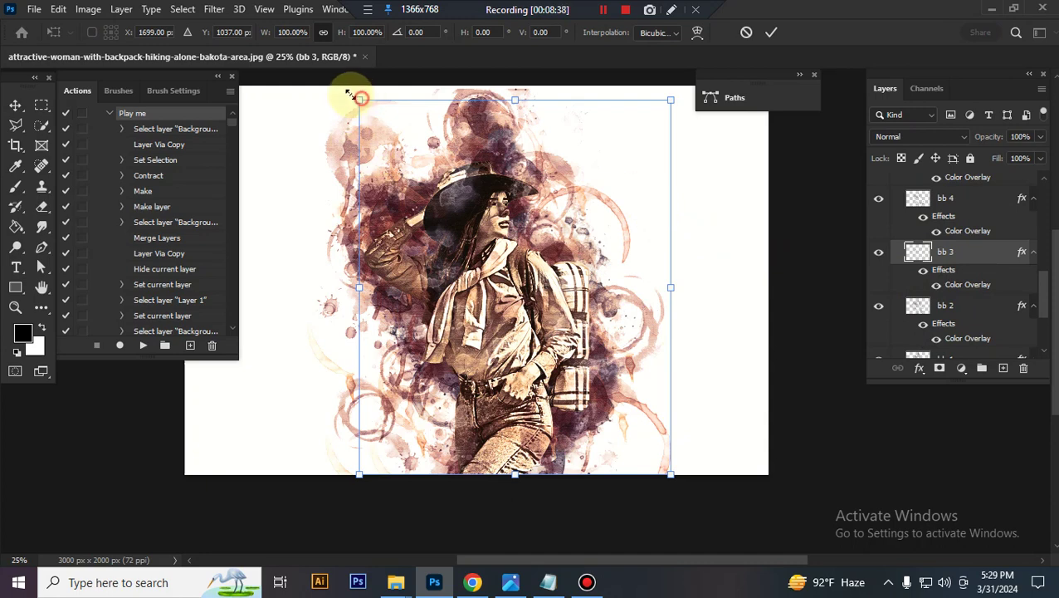
left_click_drag(358, 98, 349, 88)
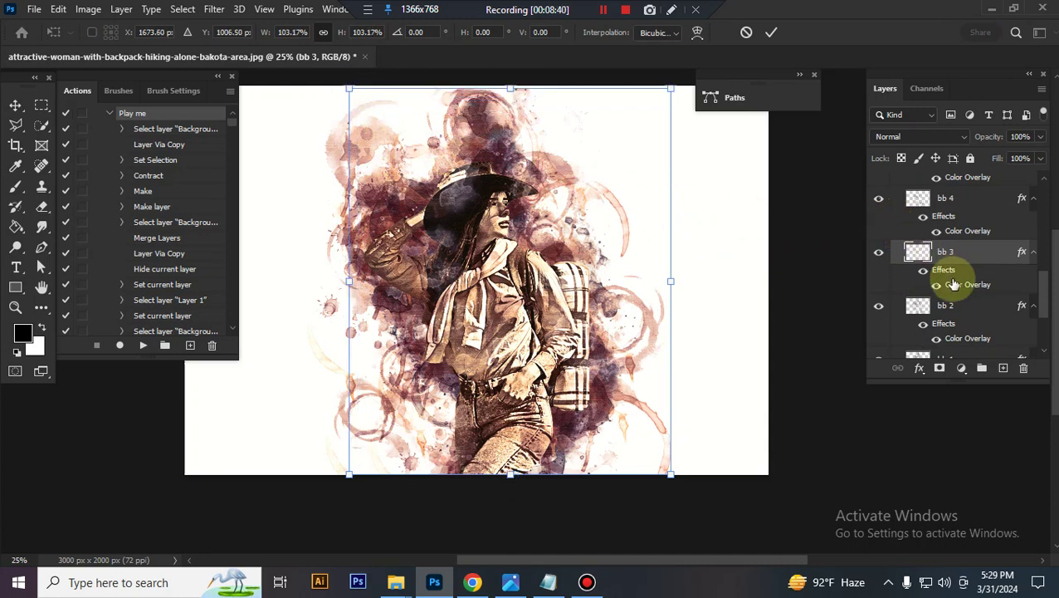
key("Return")
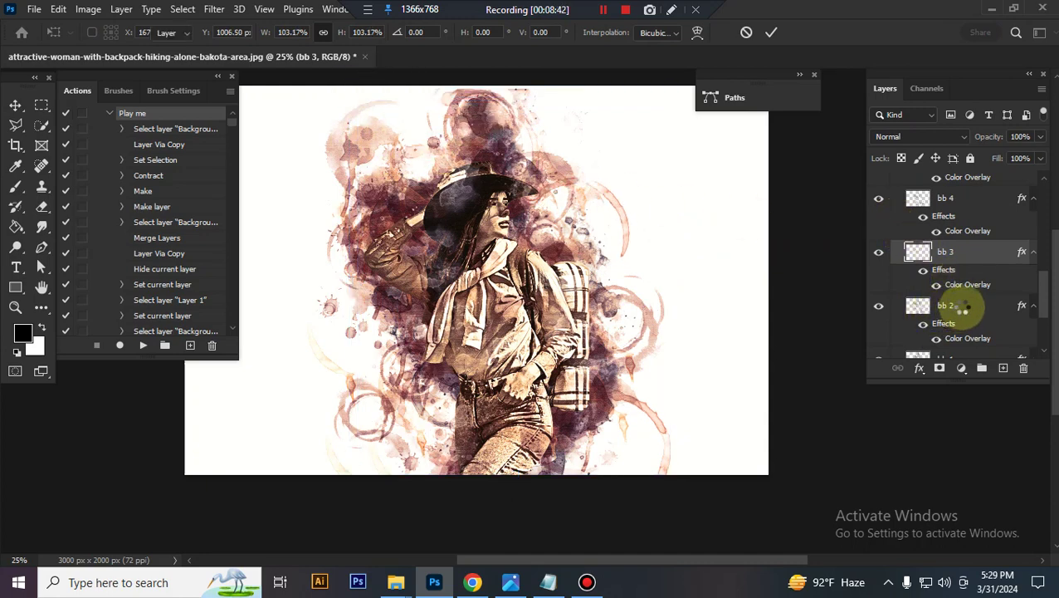
Step: Shrink the bb 1 brush layer to about 95.5%
scroll(961, 305, "down", 1)
left_click(967, 262)
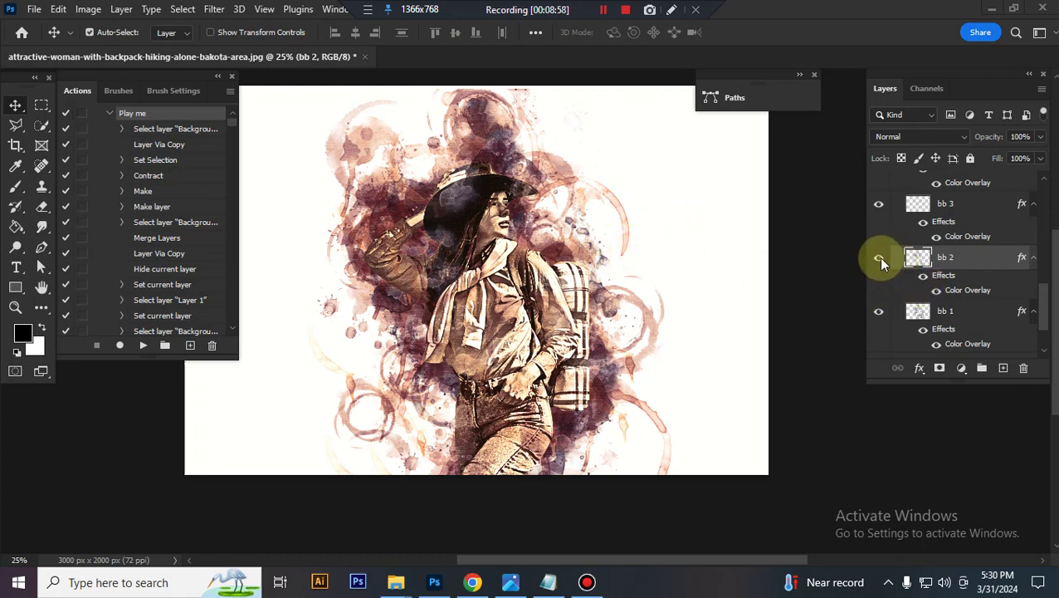
scroll(946, 274, "down", 1)
left_click(951, 274)
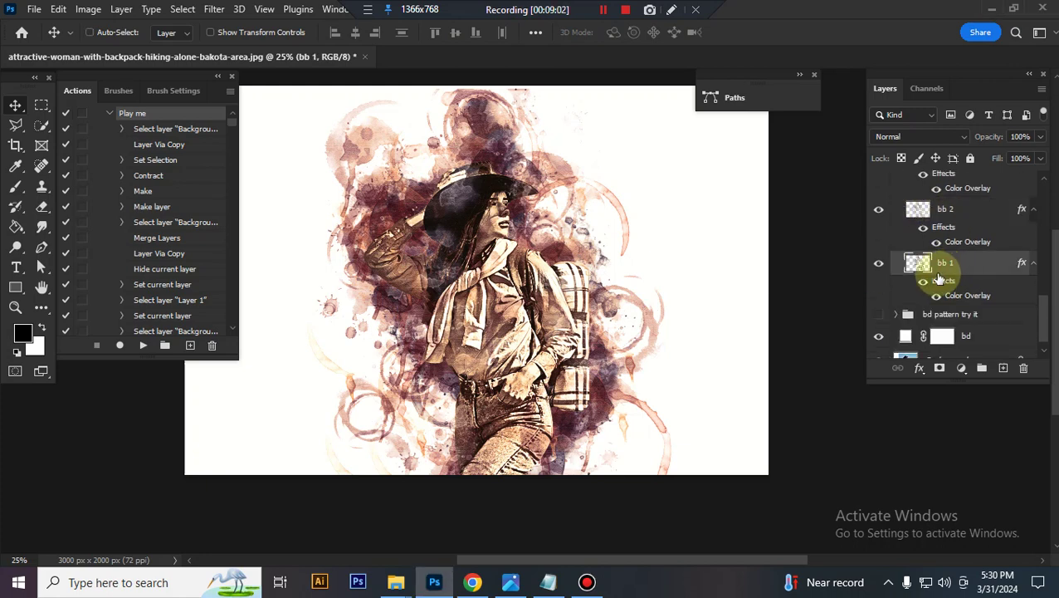
key("ctrl+t")
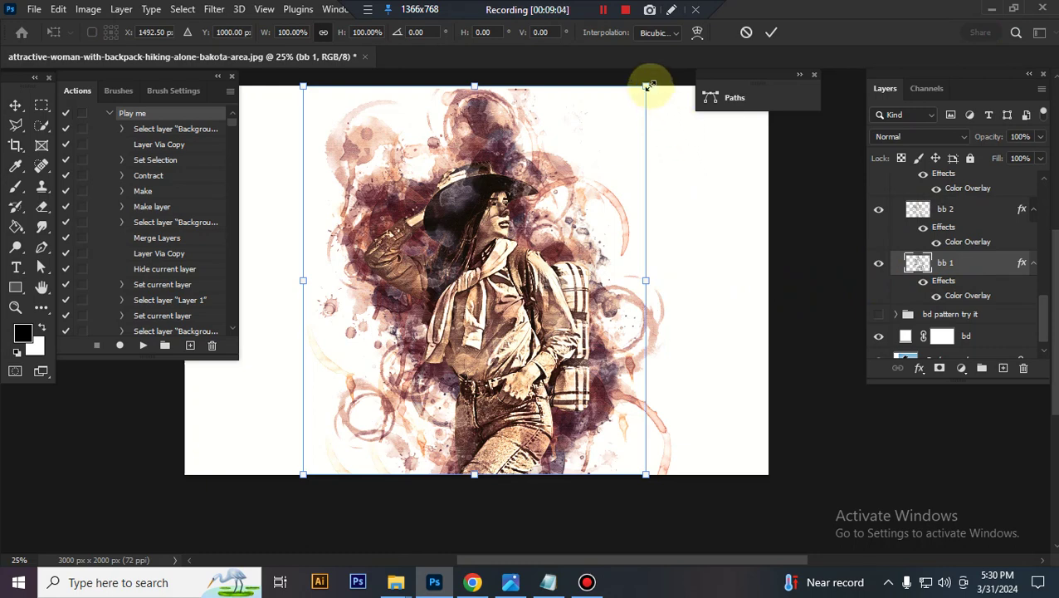
left_click_drag(645, 97, 636, 106)
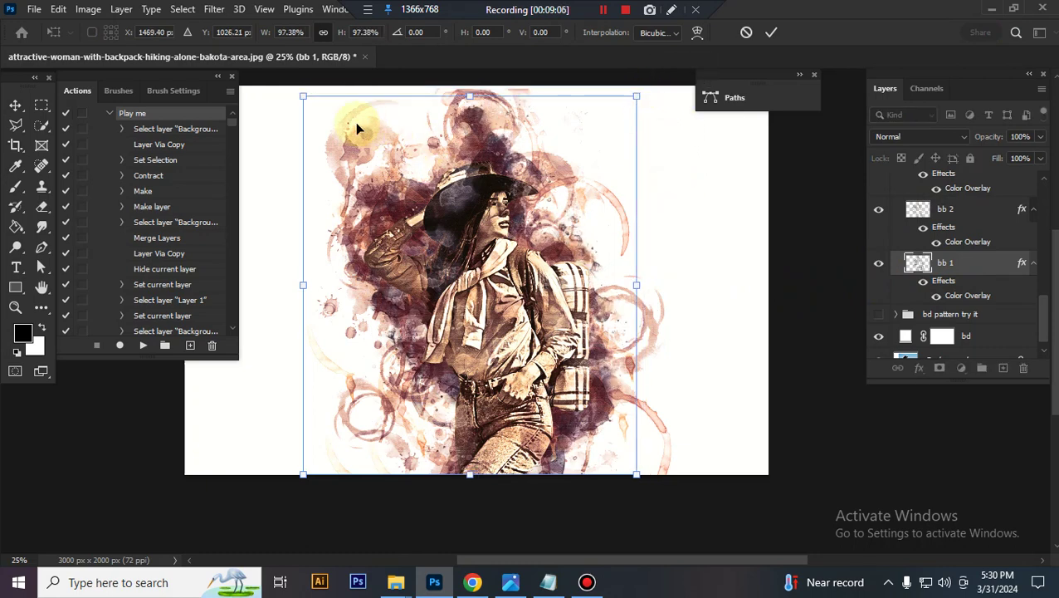
left_click_drag(300, 96, 307, 102)
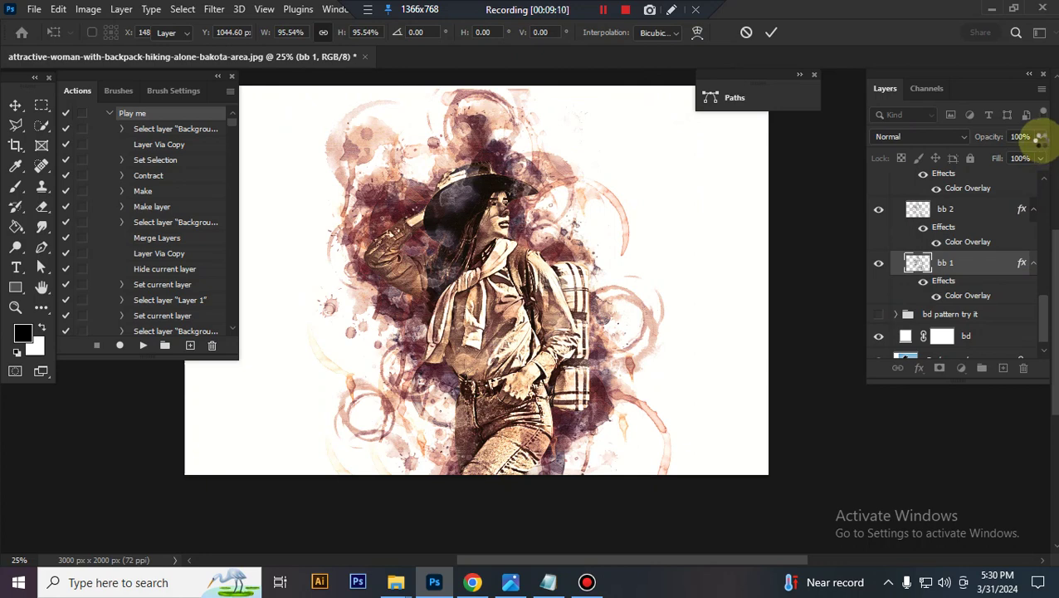
left_click(1041, 138)
Step: Fade the bb 1 layer to 64% opacity
left_click(1042, 139)
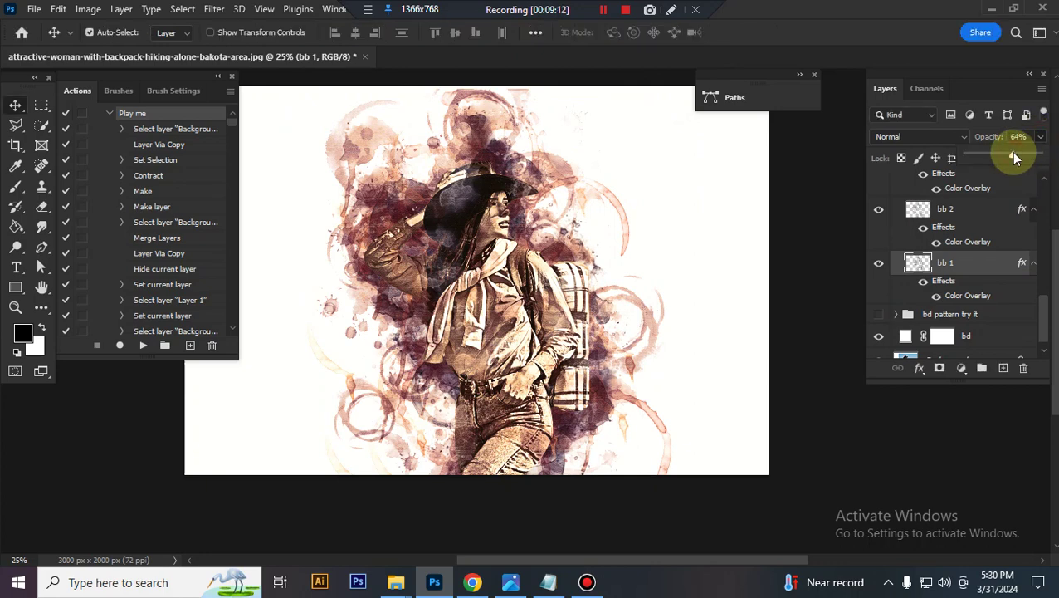
scroll(925, 262, "up", 2)
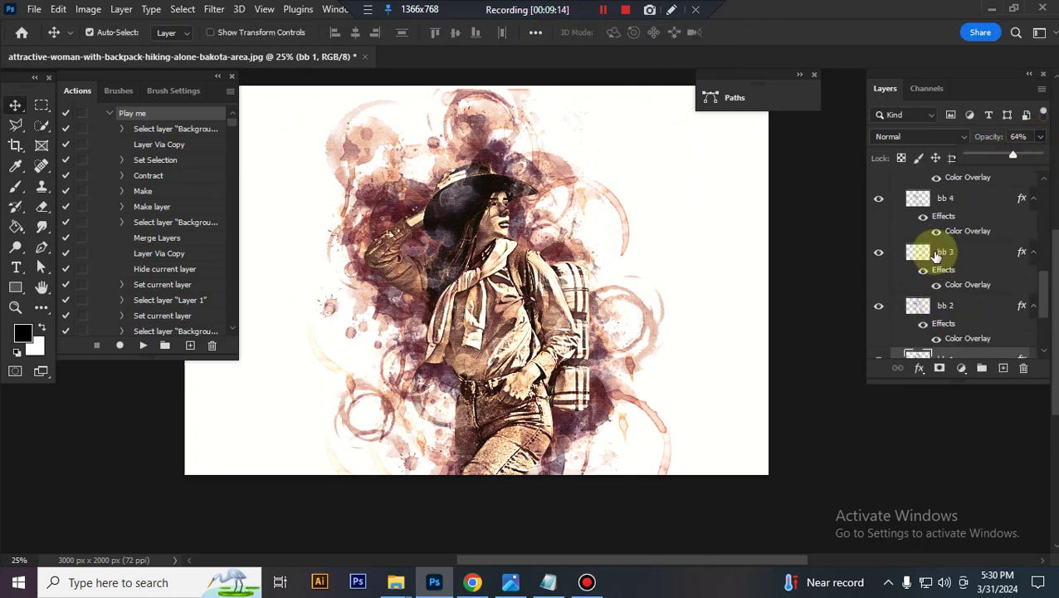
scroll(934, 256, "up", 2)
scroll(905, 242, "up", 3)
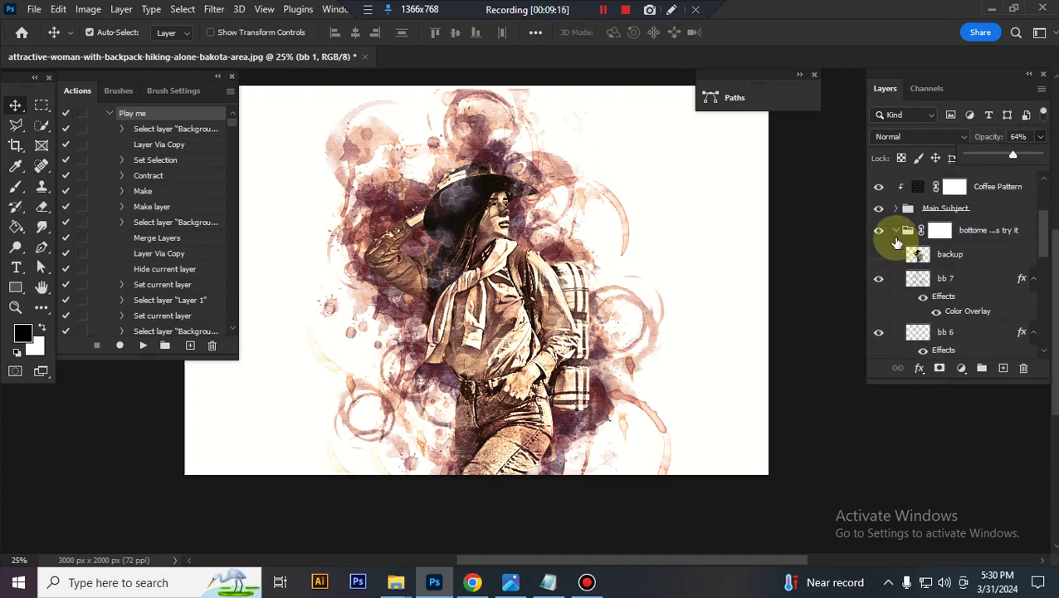
Step: Collapse the brushes group and hide the bd pattern try it beige paper pattern
left_click(895, 231)
left_click(922, 301)
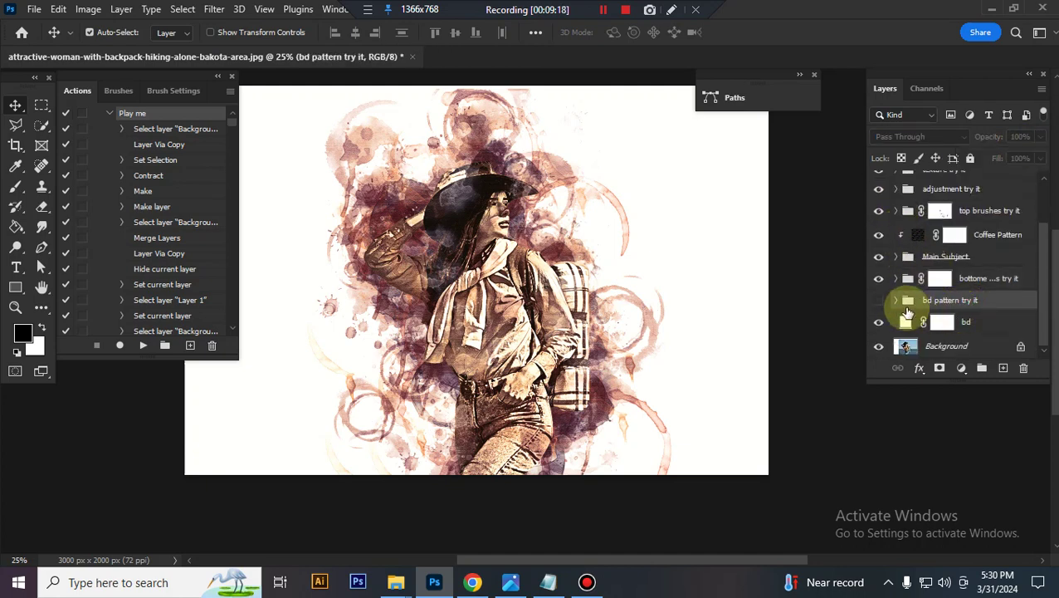
left_click(877, 301)
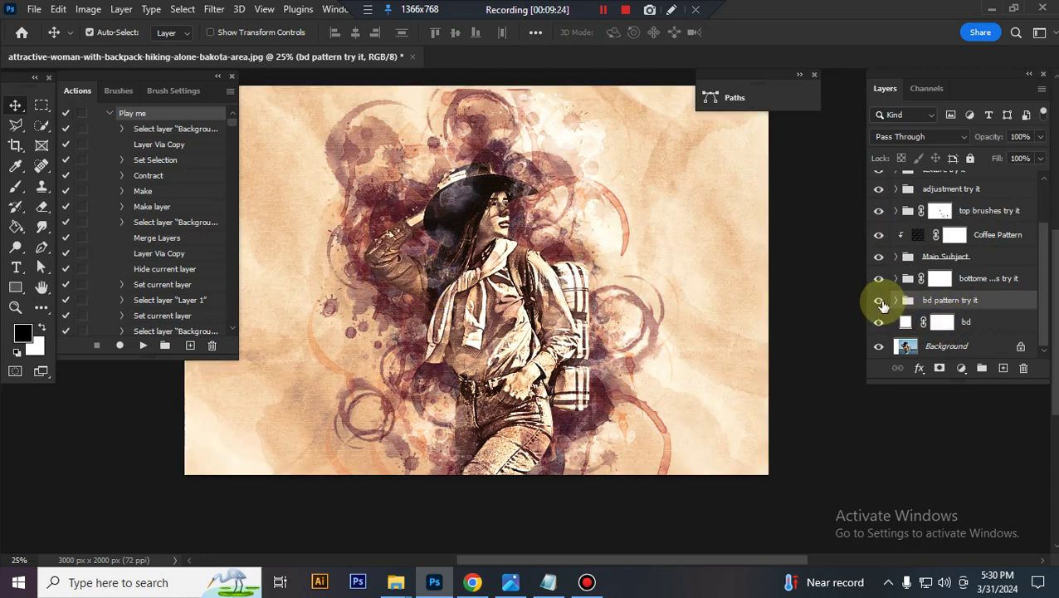
left_click(878, 302)
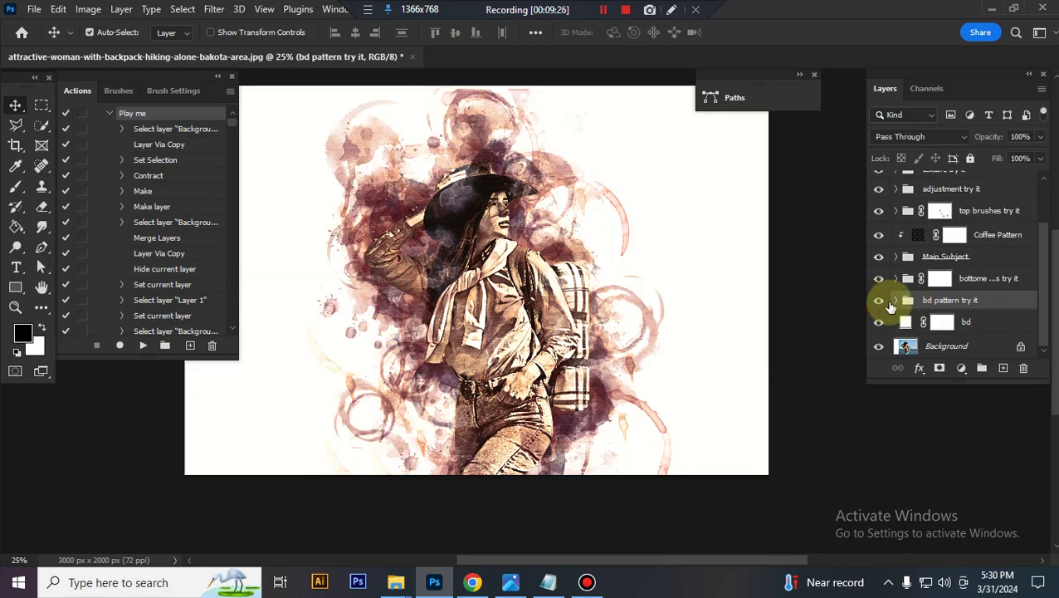
left_click(882, 302)
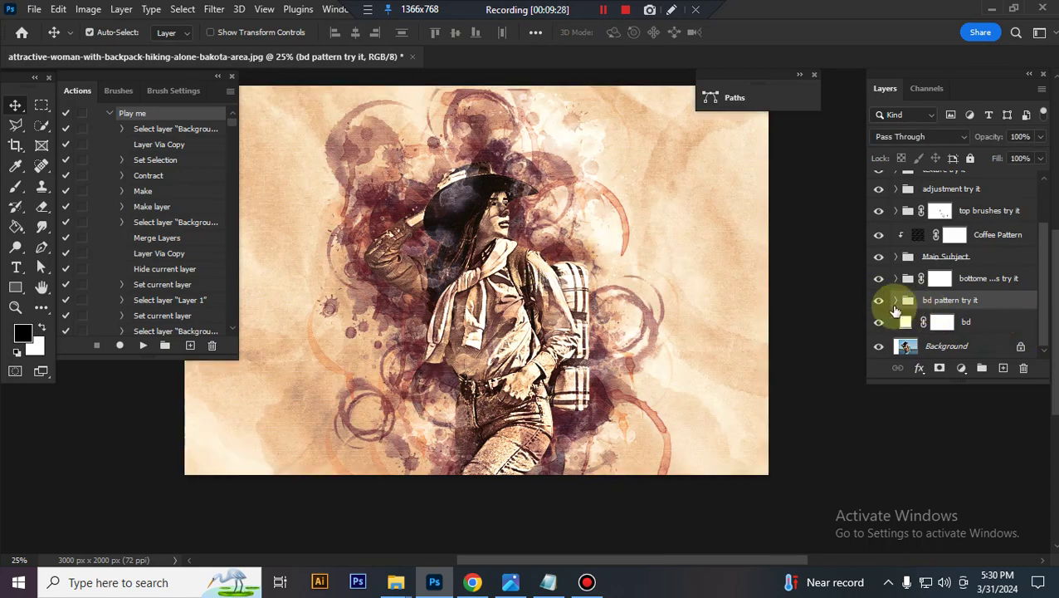
left_click(880, 301)
Step: Select the bd layer and its mask, dismissing the two error messages
left_click(907, 324)
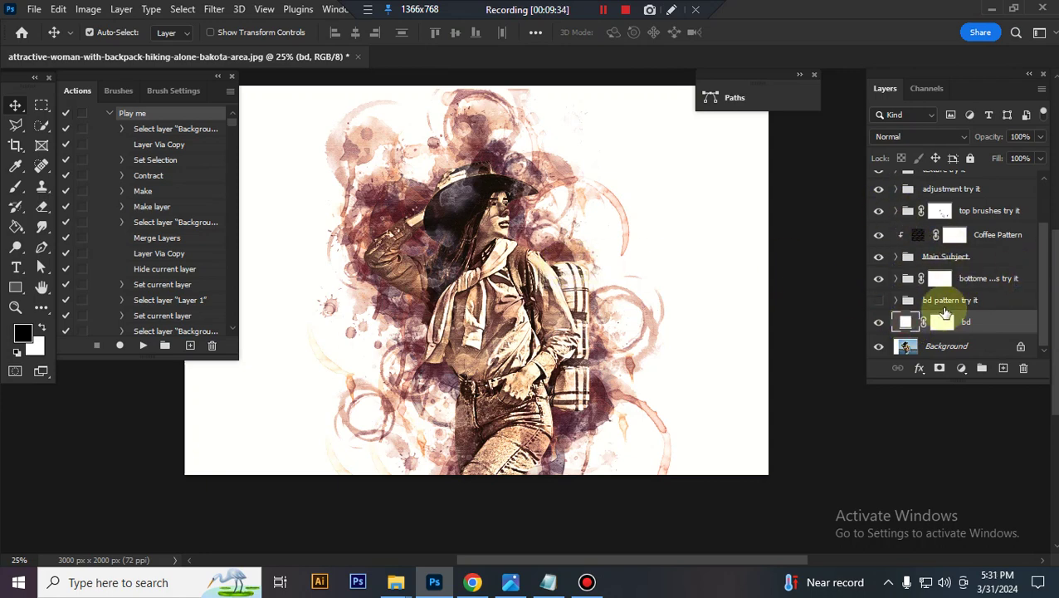
left_click(952, 320)
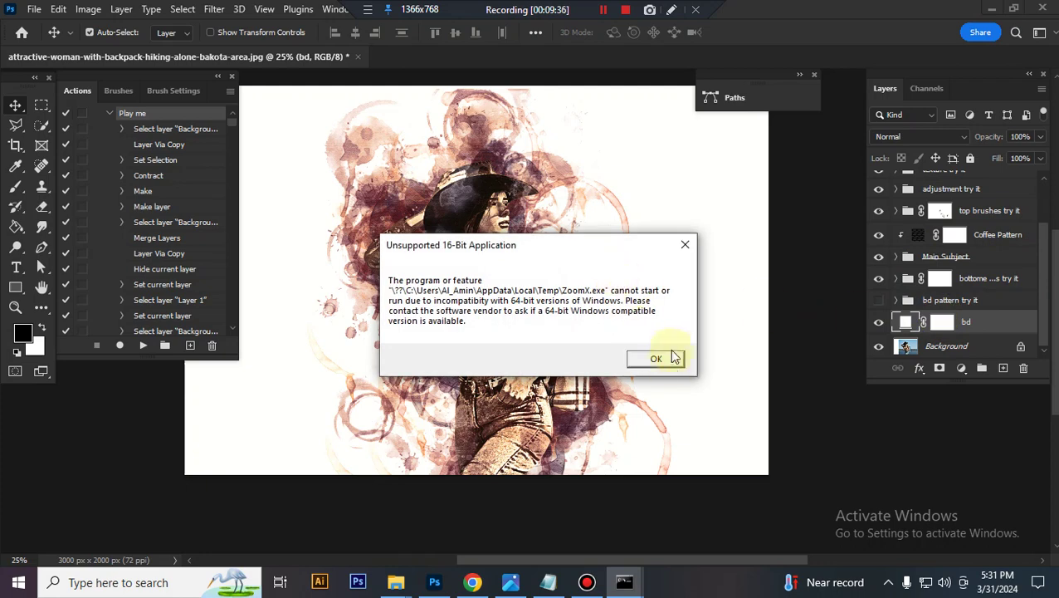
left_click(659, 359)
left_click(661, 359)
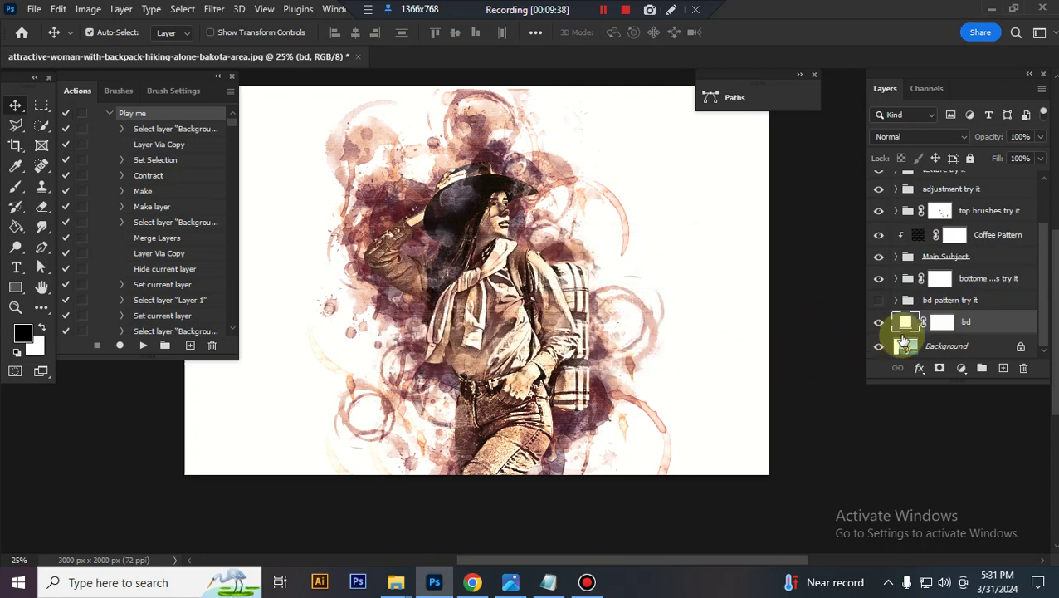
Step: Hide the bd layer and the grey texture try it group
left_click(879, 322)
left_click(878, 323)
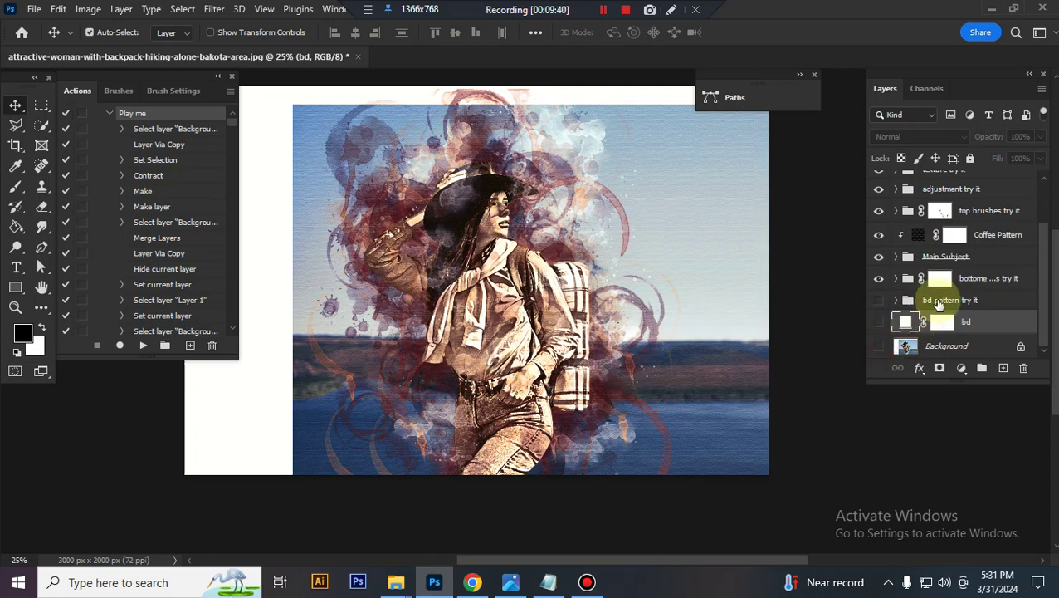
scroll(942, 274, "up", 2)
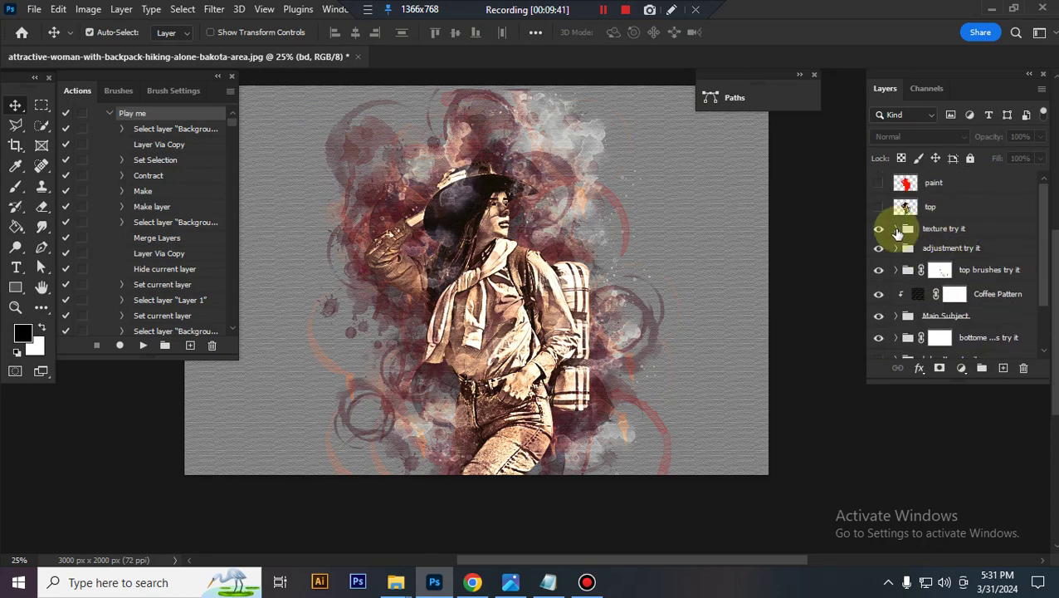
left_click(878, 228)
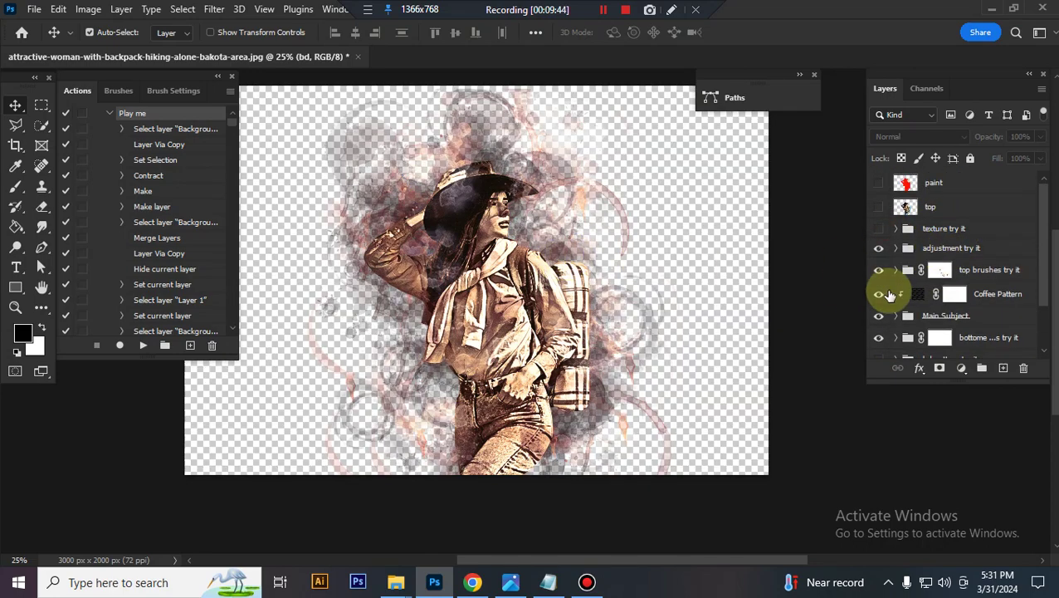